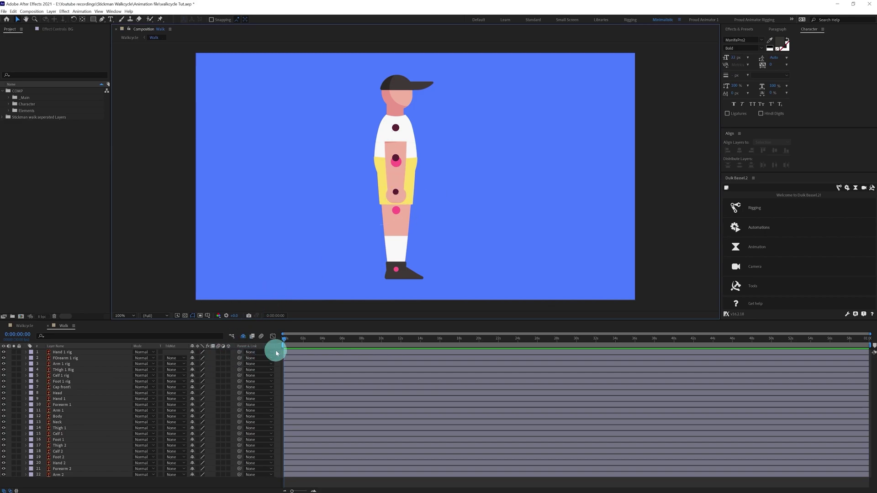
# Pre-compose the Cap front and Head layers as Head and move the precomp's anchor point to the top of the neck
pyautogui.moveTo(366, 63); pyautogui.dragTo(423, 86)
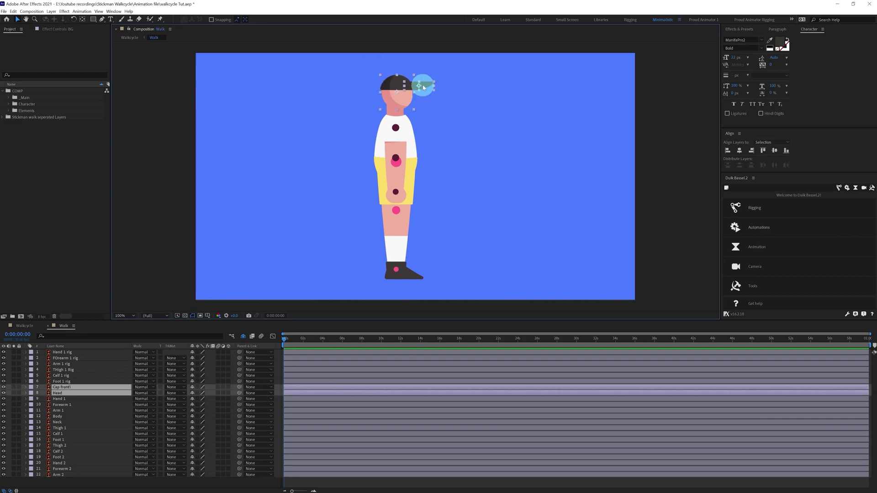
pyautogui.rightClick(77, 392)
pyautogui.click(111, 361)
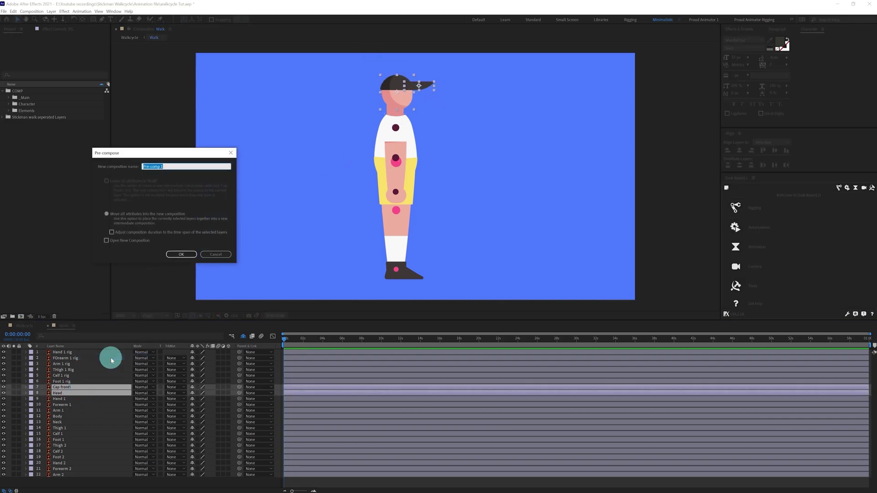
pyautogui.press('Return')
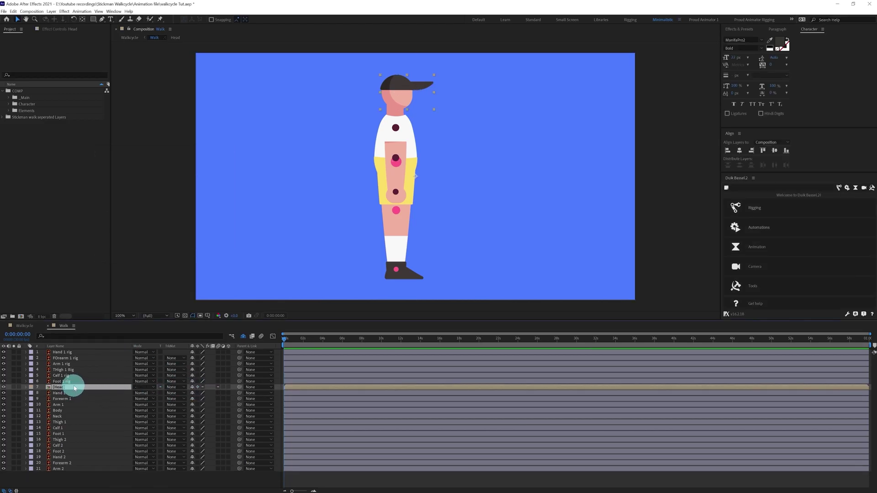
pyautogui.press('y')
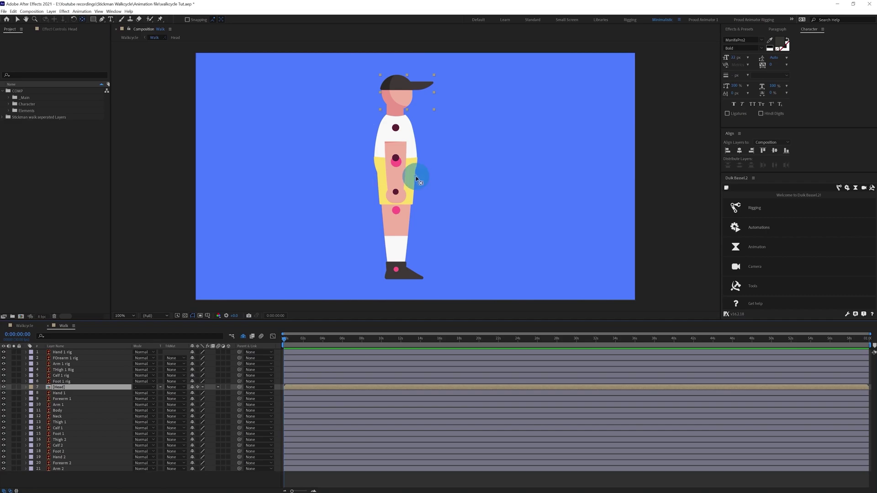
pyautogui.moveTo(415, 177); pyautogui.dragTo(396, 113)
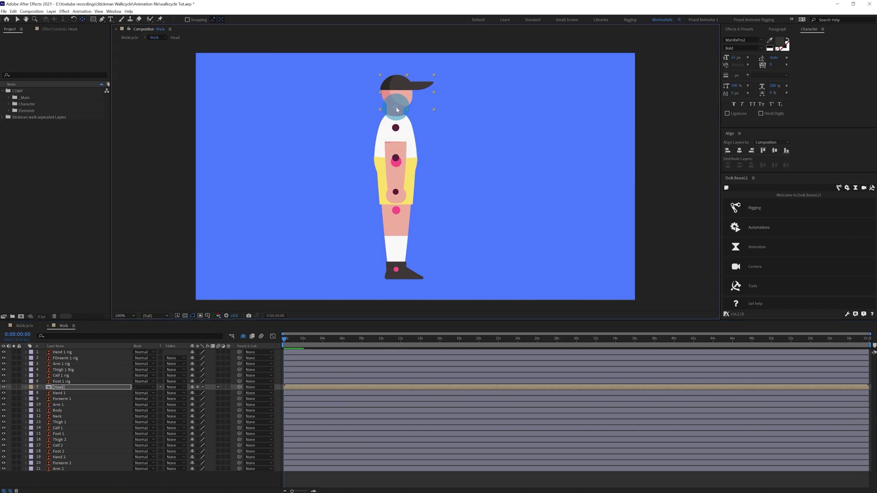
# Create a Duik arm structure from the Arm 1 rig, Forearm 1 rig and Hand 1 rig layers
pyautogui.click(61, 353)
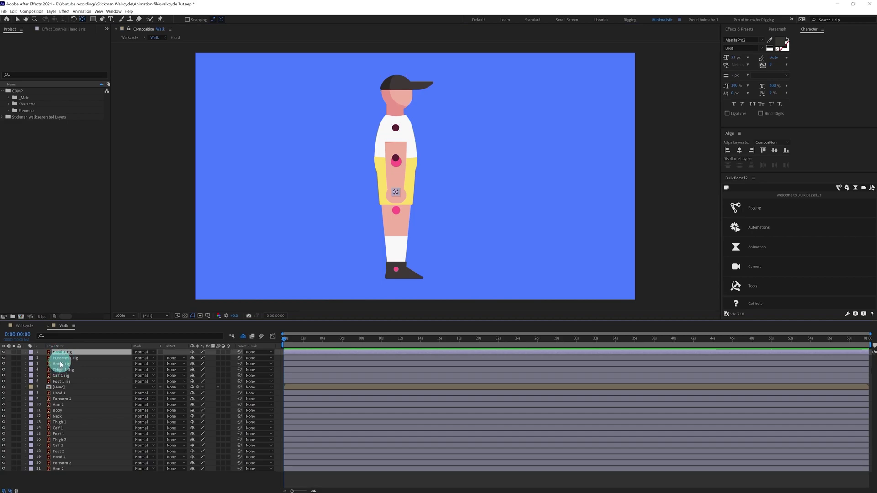
pyautogui.click(59, 365)
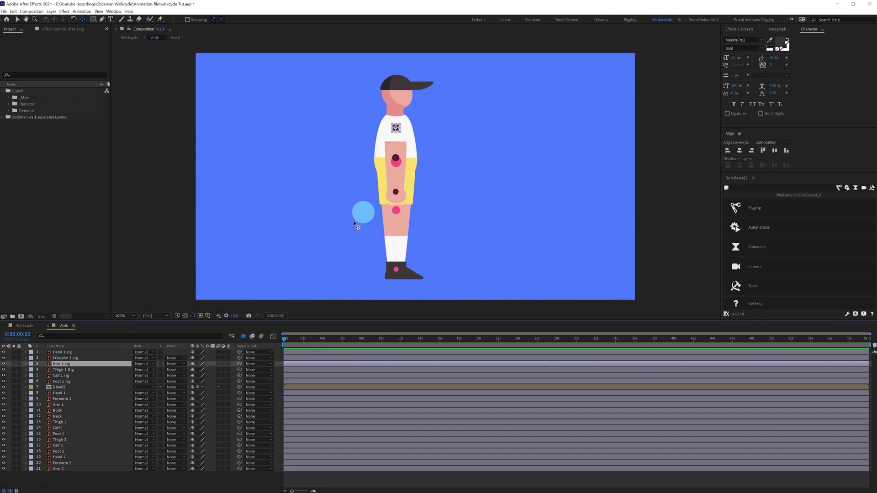
pyautogui.keyDown('ctrl'); pyautogui.click(59, 358); pyautogui.keyUp('ctrl')
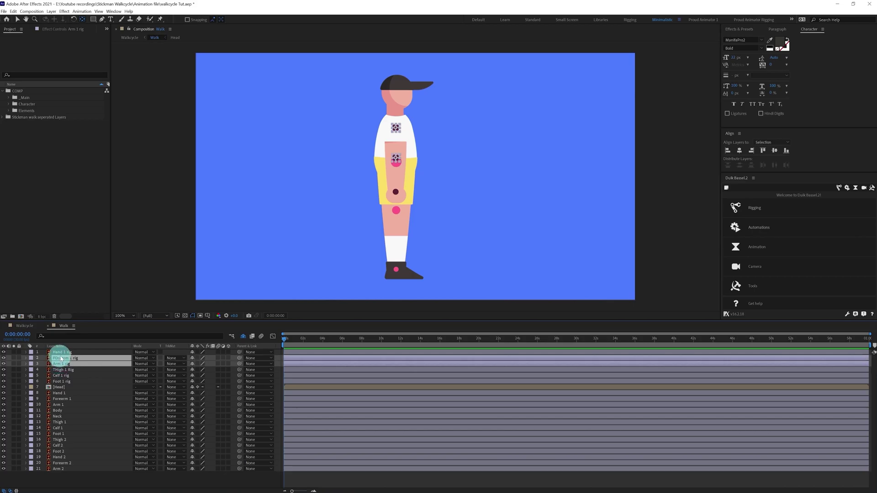
pyautogui.keyDown('ctrl'); pyautogui.click(61, 353); pyautogui.keyUp('ctrl')
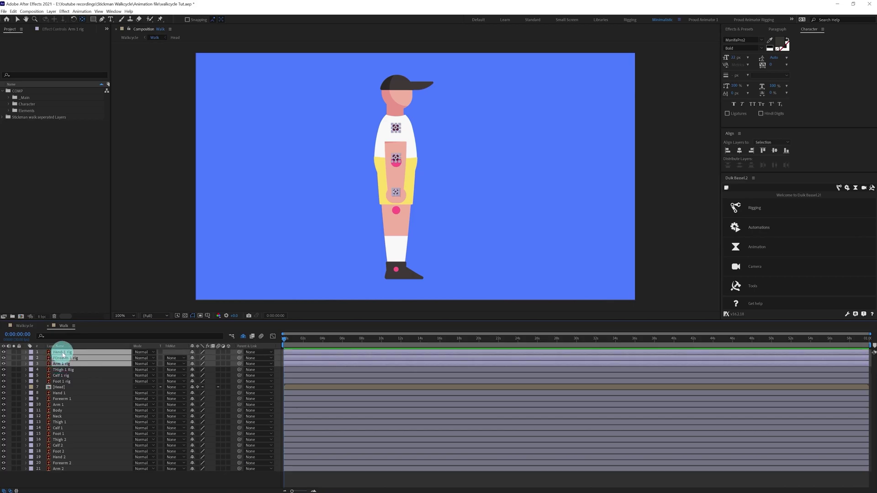
pyautogui.click(840, 188)
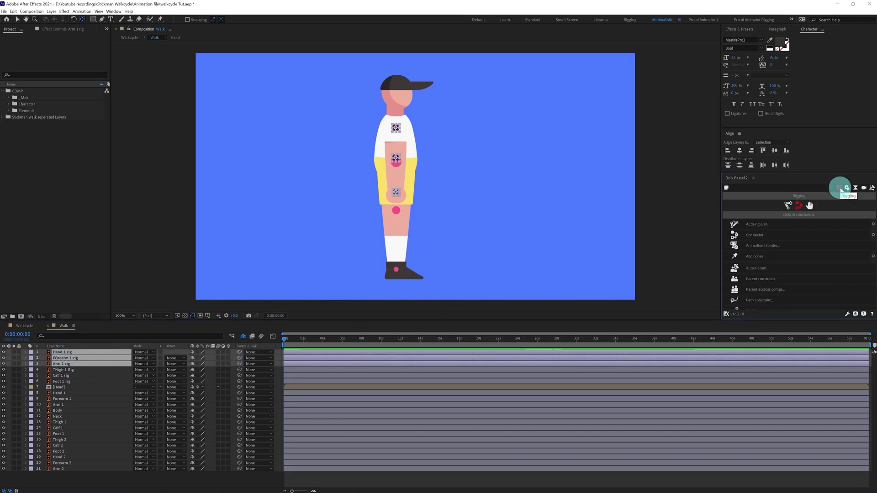
pyautogui.click(788, 205)
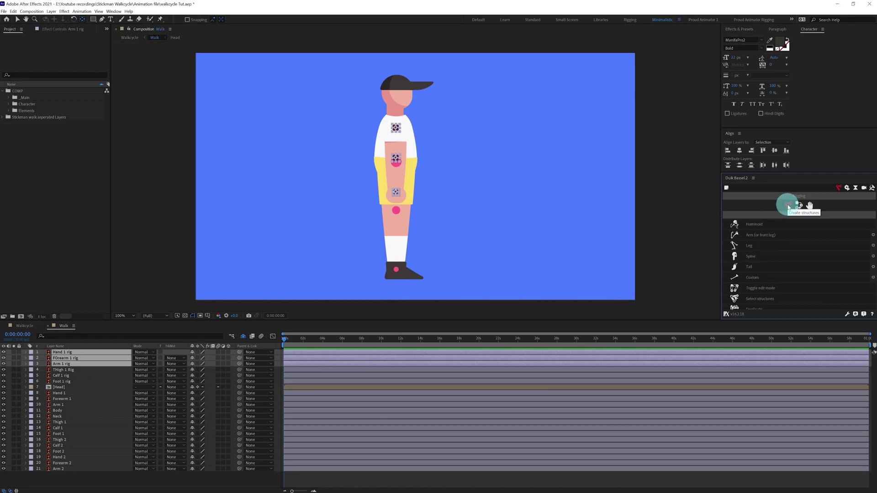
pyautogui.click(741, 238)
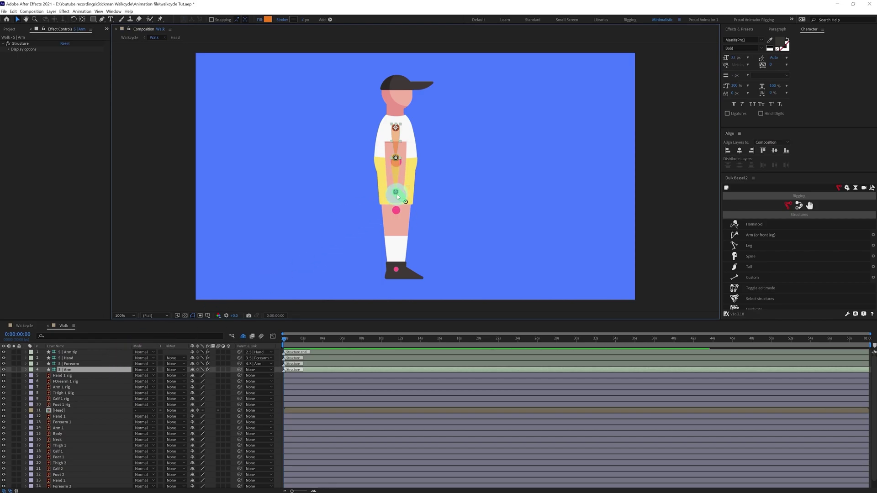
# Move the arm tip structure straight below the wrist to the lower edge of the hand
pyautogui.scroll(2, 427, 233)
pyautogui.click(406, 202)
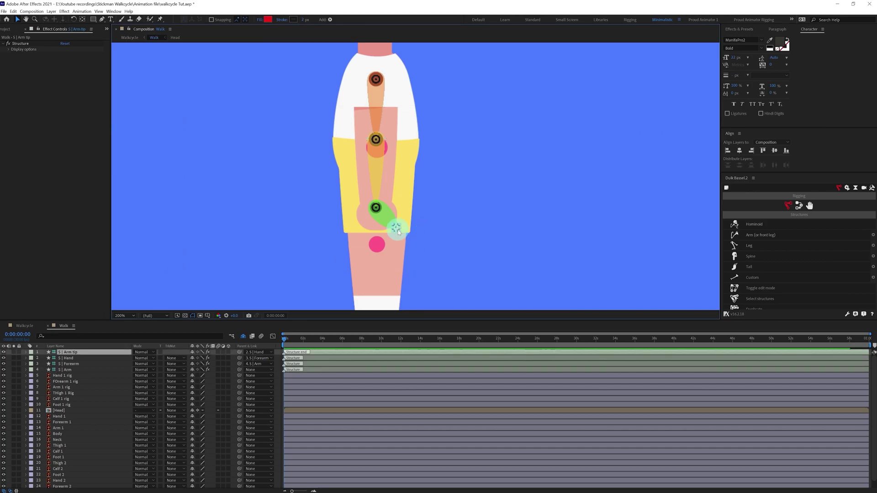
pyautogui.moveTo(397, 229); pyautogui.dragTo(379, 232)
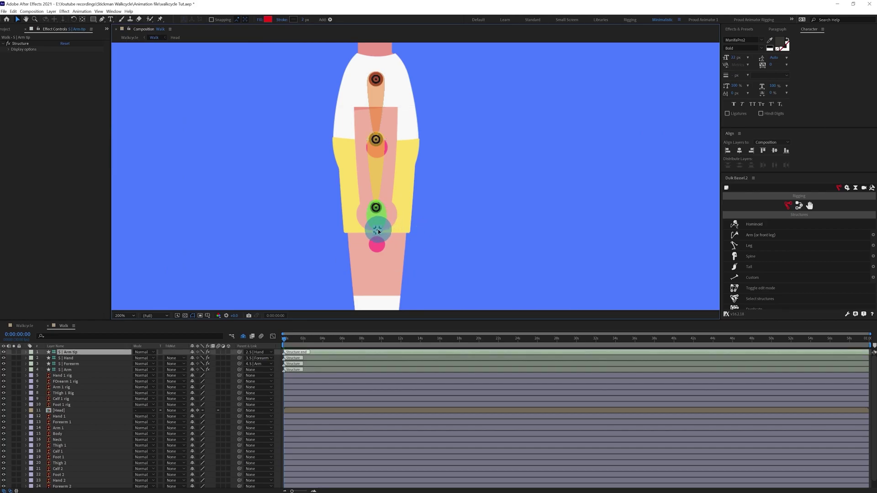
pyautogui.click(413, 241)
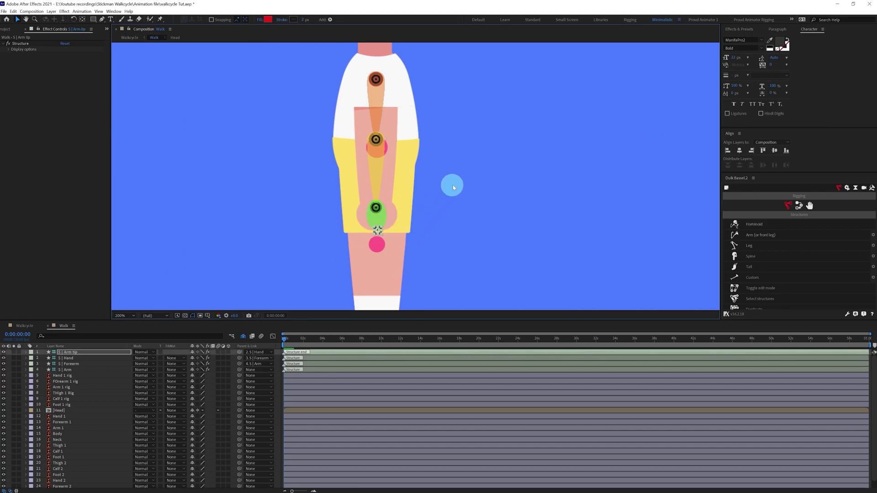
# Move the four arm structure layers in the layer stack to between Head and Hand 1
pyautogui.scroll(-2, 453, 185)
pyautogui.click(68, 370)
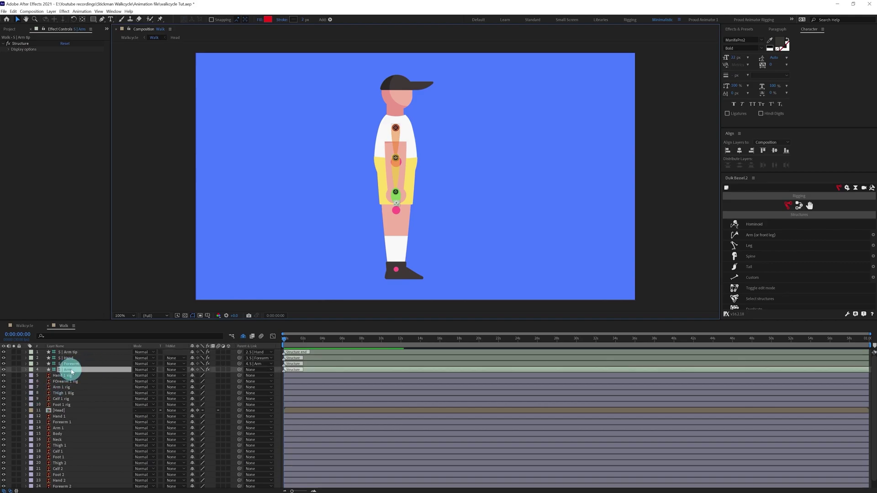
pyautogui.keyDown('shift'); pyautogui.click(68, 353); pyautogui.keyUp('shift')
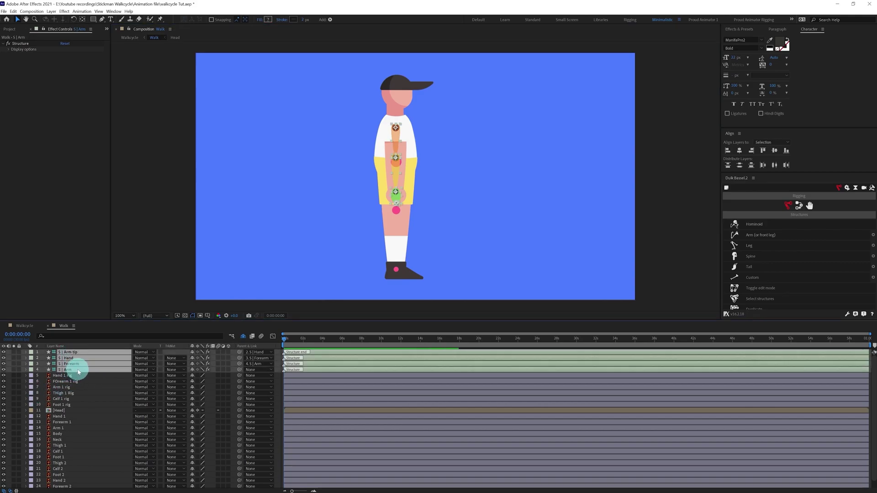
pyautogui.moveTo(79, 373); pyautogui.dragTo(81, 414)
# Parent Arm 1, Forearm 1 and Hand 1 to their matching arm, forearm and hand structure layers
pyautogui.click(65, 430)
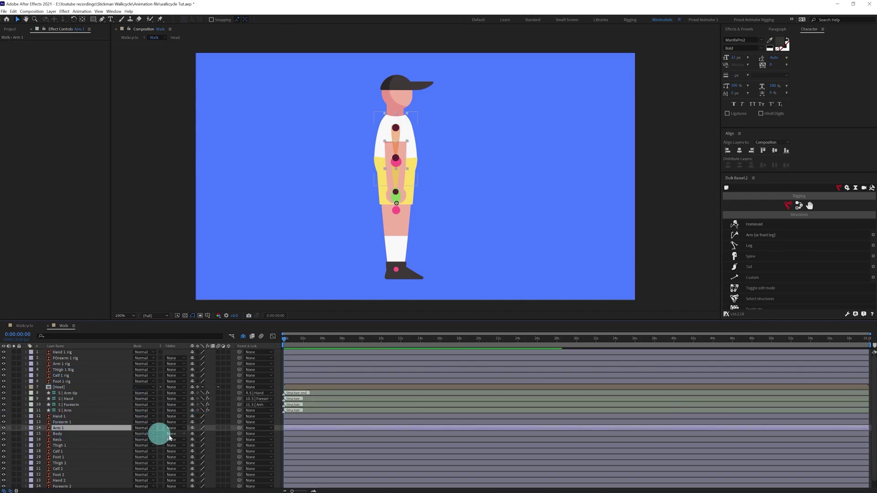
pyautogui.moveTo(241, 432); pyautogui.dragTo(65, 413)
pyautogui.click(63, 422)
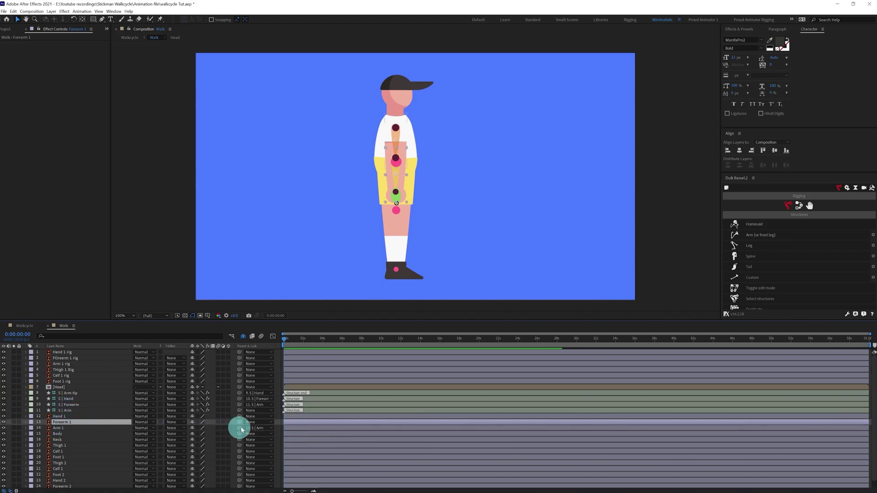
pyautogui.moveTo(240, 426); pyautogui.dragTo(67, 405)
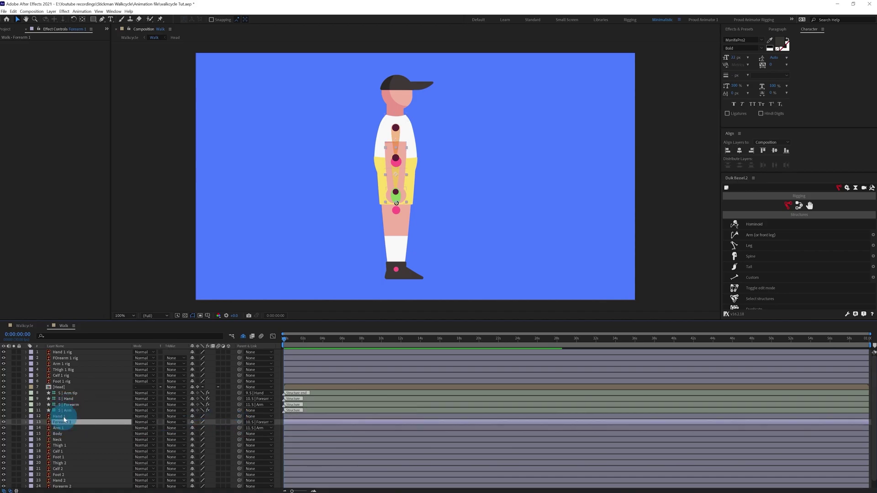
pyautogui.click(65, 417)
pyautogui.moveTo(239, 416); pyautogui.dragTo(69, 399)
# Apply Auto-rig & IK to the four arm structure layers
pyautogui.click(67, 411)
pyautogui.keyDown('shift'); pyautogui.click(75, 393); pyautogui.keyUp('shift')
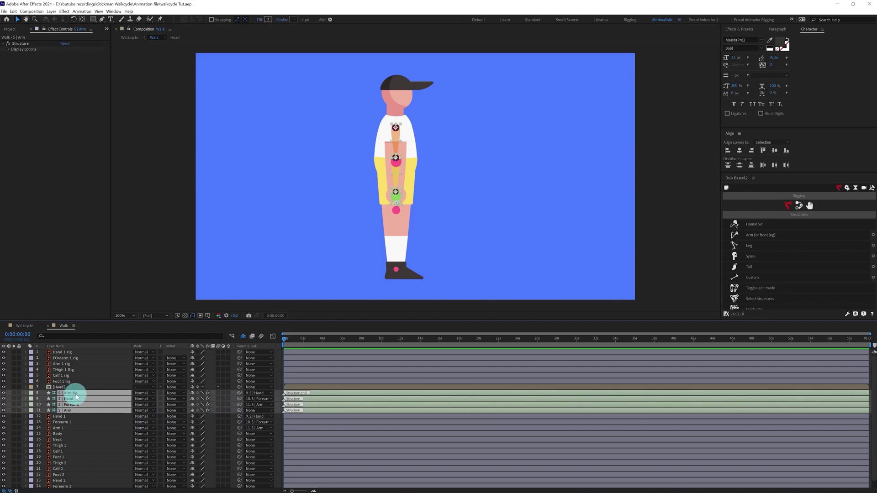
pyautogui.click(797, 204)
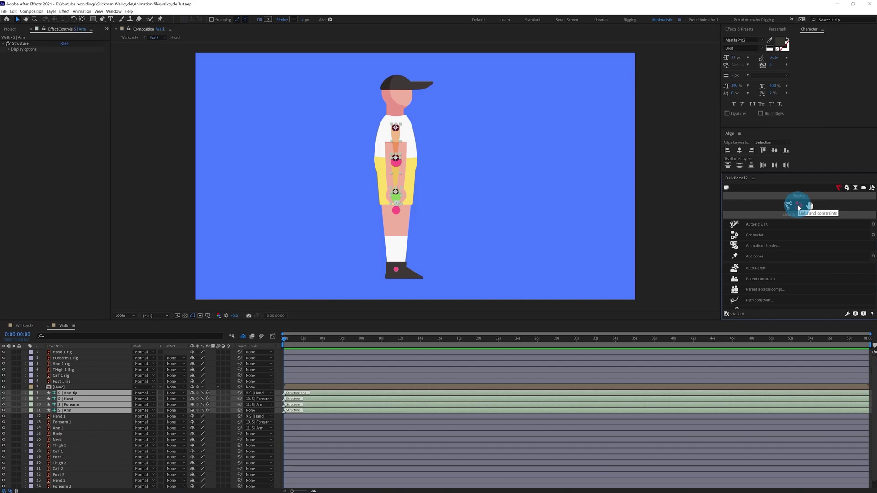
pyautogui.click(758, 225)
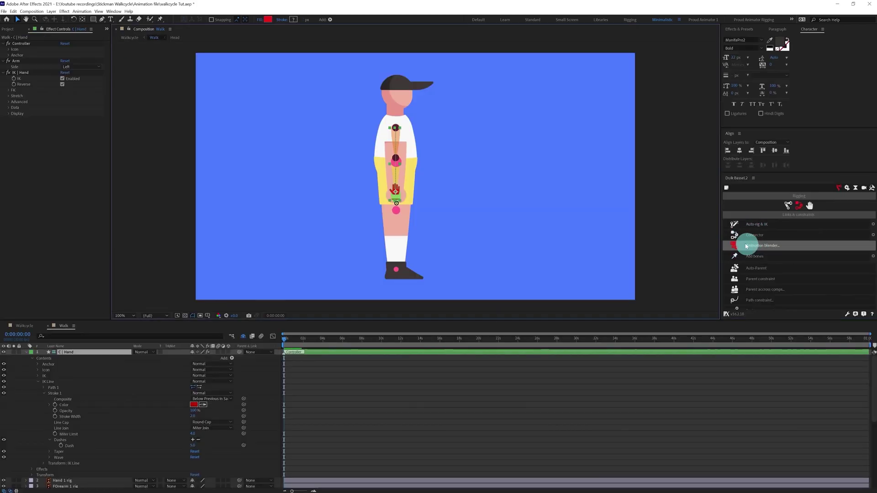
# Turn off Reverse in the C | Hand controller's IK effect and test the elbow bend by moving the hand
pyautogui.moveTo(400, 194); pyautogui.dragTo(403, 181)
pyautogui.hotkey('ctrl', 'z')
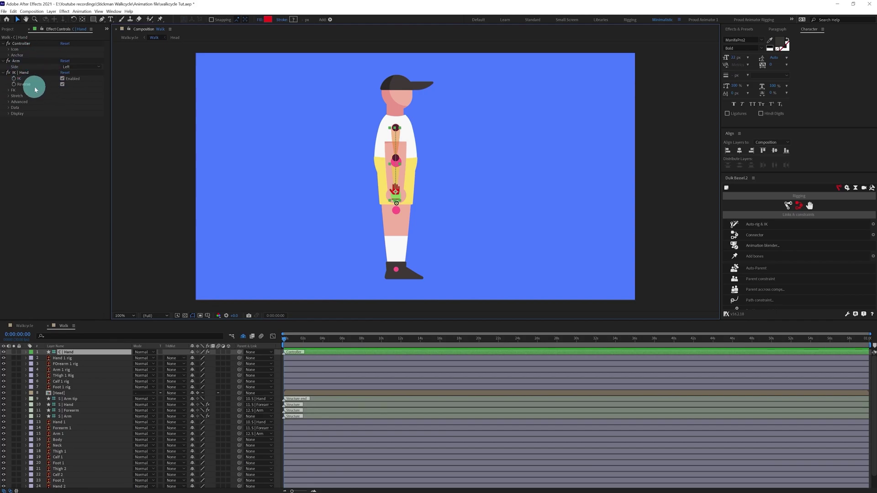
pyautogui.click(62, 85)
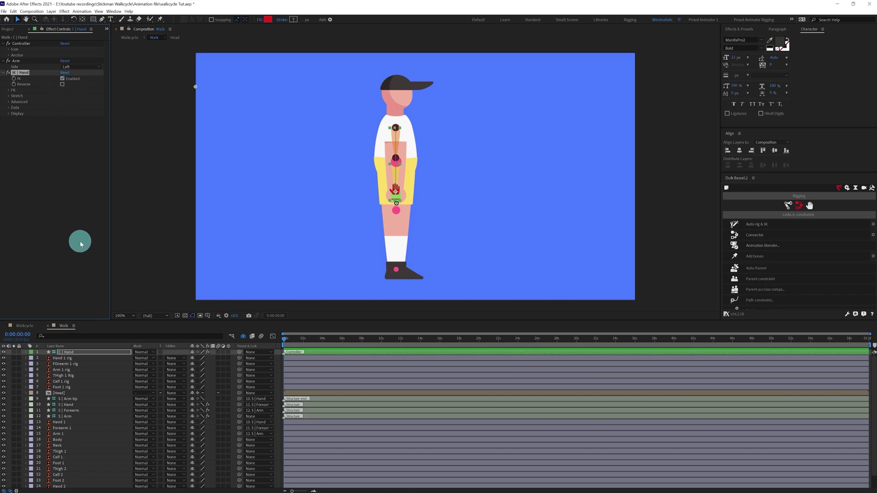
pyautogui.click(94, 352)
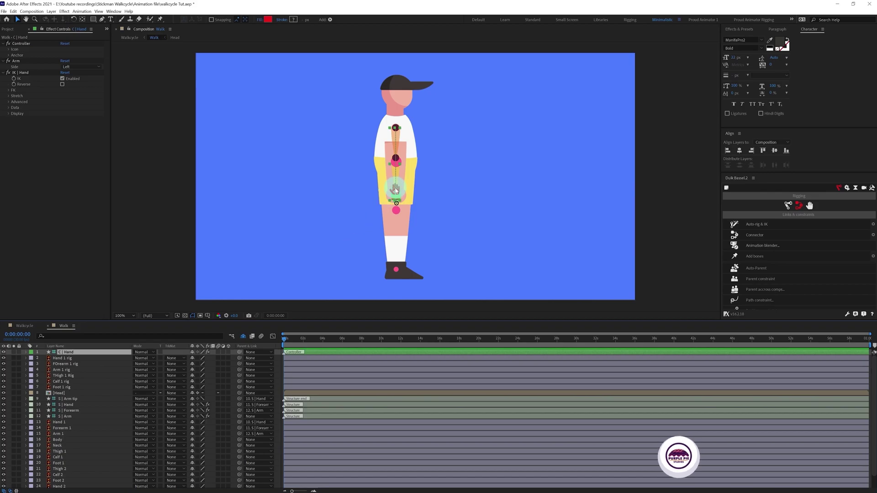
pyautogui.moveTo(396, 190); pyautogui.dragTo(396, 181)
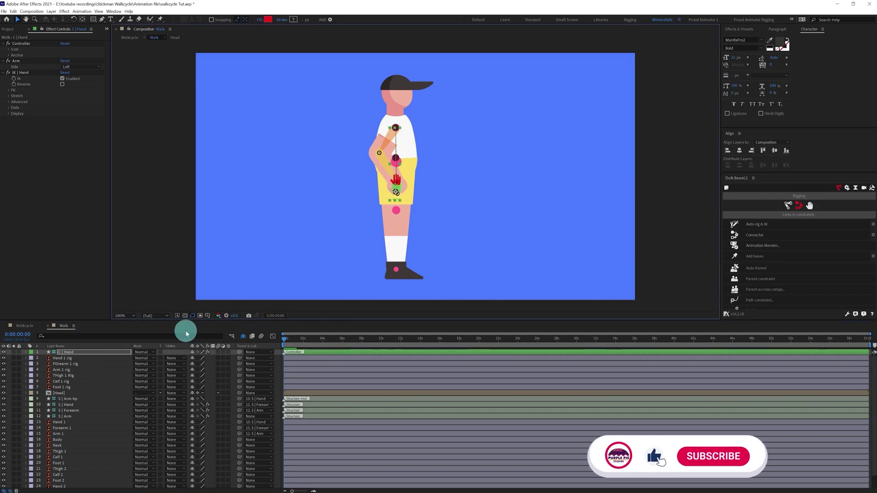
pyautogui.hotkey('ctrl', 'z')
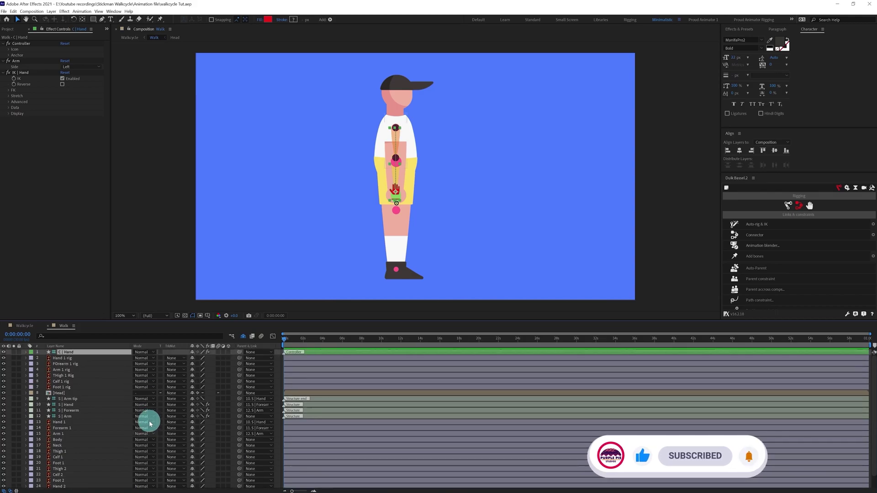
# Solo the Hand 1 rig, Forearm 1 rig and Arm 1 rig layers
pyautogui.click(66, 358)
pyautogui.click(64, 370)
pyautogui.keyDown('ctrl'); pyautogui.click(66, 364); pyautogui.keyUp('ctrl')
pyautogui.keyDown('ctrl'); pyautogui.click(67, 359); pyautogui.keyUp('ctrl')
pyautogui.click(13, 359)
# Solo the Hand 2, Forearm 2 and Arm 2 layers as well
pyautogui.scroll(-1, 110, 448)
pyautogui.click(61, 485)
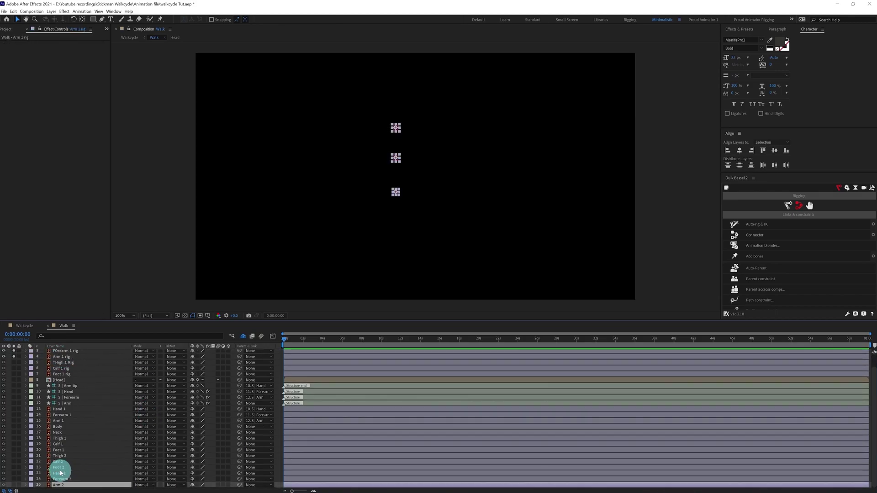
pyautogui.keyDown('shift'); pyautogui.click(59, 470); pyautogui.keyUp('shift')
pyautogui.keyDown('ctrl'); pyautogui.click(53, 469); pyautogui.keyUp('ctrl')
pyautogui.click(14, 474)
pyautogui.click(64, 468)
# Create a second Duik arm structure from the three soloed arm rig layers
pyautogui.scroll(1, 62, 402)
pyautogui.click(64, 369)
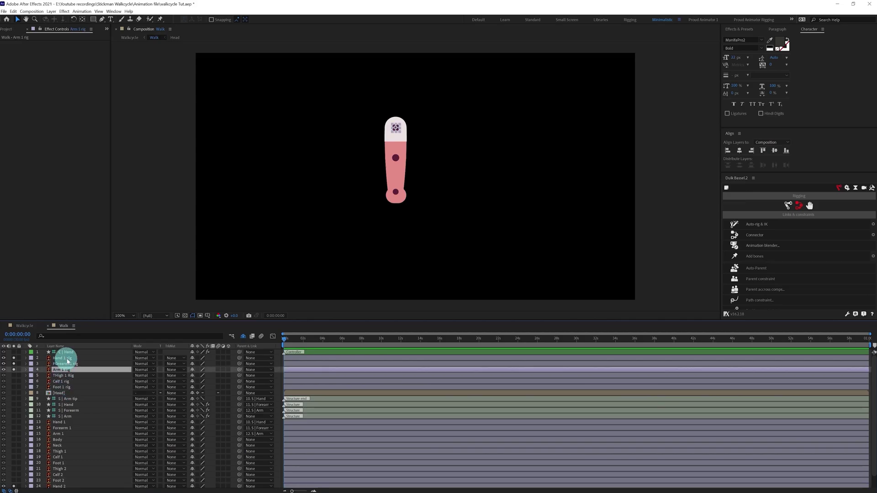
pyautogui.keyDown('shift'); pyautogui.click(64, 358); pyautogui.keyUp('shift')
pyautogui.click(788, 206)
pyautogui.click(758, 235)
# Move the second arm tip to the hand's lower edge and place the four new structure layers directly above Hand 2
pyautogui.scroll(2, 403, 227)
pyautogui.moveTo(375, 277); pyautogui.dragTo(341, 285)
pyautogui.keyDown('shift'); pyautogui.click(68, 370); pyautogui.keyUp('shift')
pyautogui.keyDown('ctrl'); pyautogui.click(71, 352); pyautogui.keyUp('ctrl')
pyautogui.moveTo(71, 354); pyautogui.dragTo(73, 456)
# Parent Arm 2, Forearm 2 and Hand 2 to their matching structures in the second arm
pyautogui.click(102, 478)
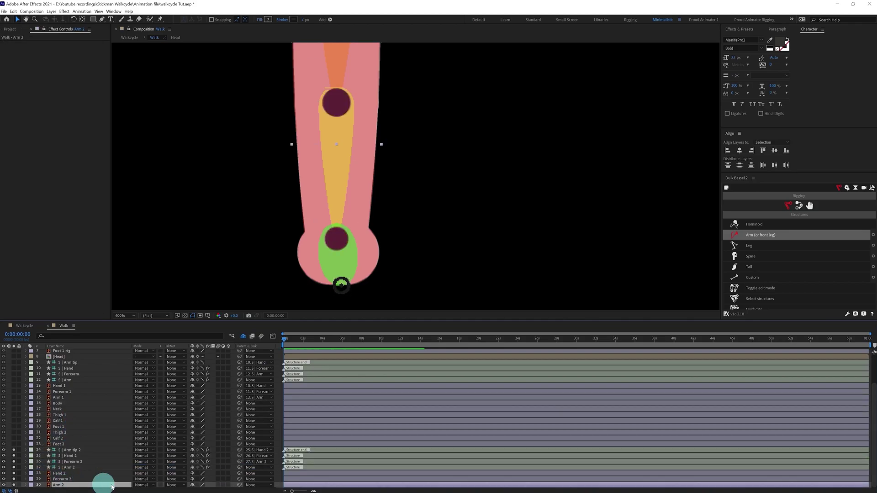
pyautogui.moveTo(239, 479); pyautogui.dragTo(74, 456)
pyautogui.click(85, 473)
# Turn off solo for the second arm's layers and structures and for the arm rig layers
pyautogui.moveTo(14, 450); pyautogui.dragTo(14, 485)
pyautogui.scroll(1, 98, 417)
pyautogui.scroll(1, 98, 415)
pyautogui.moveTo(13, 356); pyautogui.dragTo(17, 378)
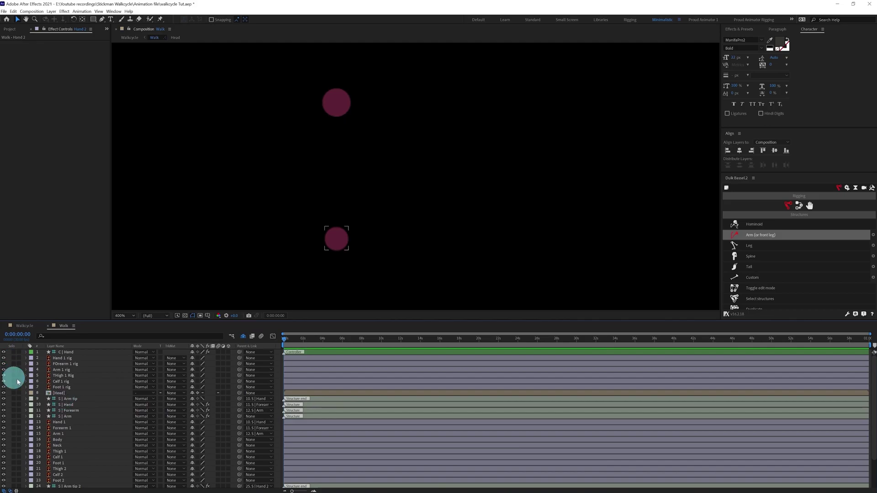
# Apply Auto-rig & IK to the four structure layers of the second arm
pyautogui.scroll(-2, 50, 429)
pyautogui.click(78, 466)
pyautogui.keyDown('shift'); pyautogui.click(120, 450); pyautogui.keyUp('shift')
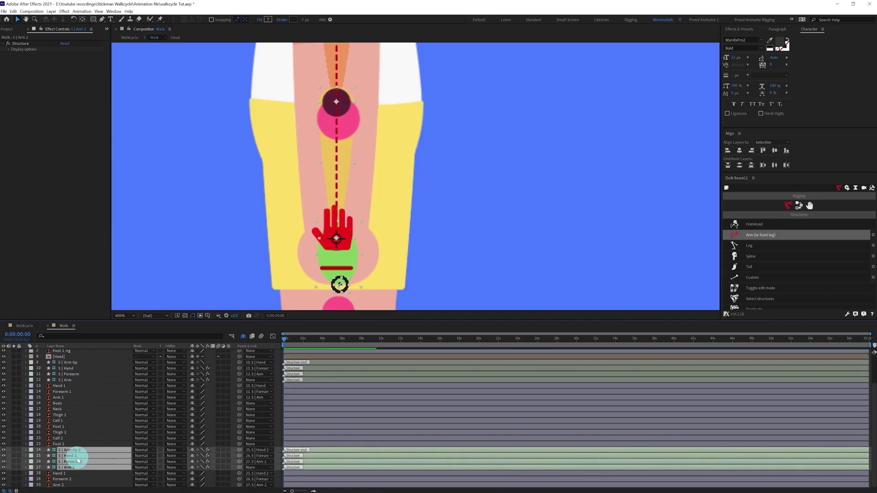
pyautogui.click(798, 205)
pyautogui.click(783, 226)
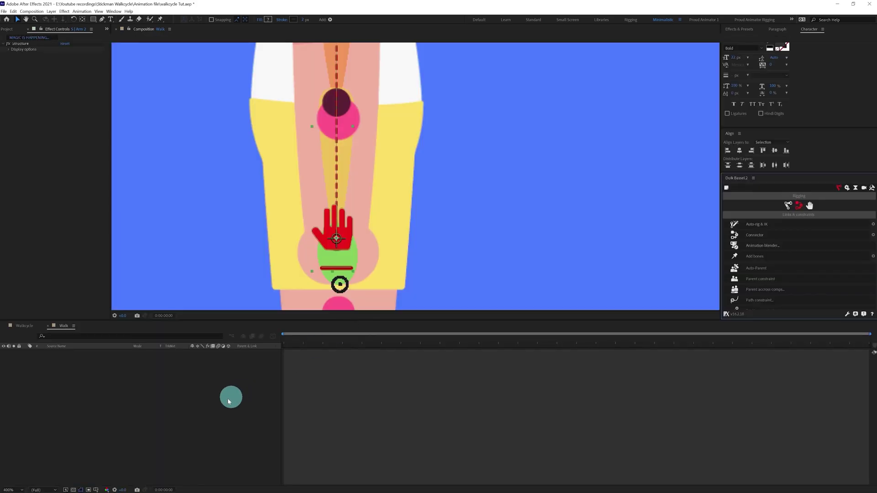
# Check the second arm's bend by moving its hand controller, then turn off the IK Reverse option for C | Hand 2
pyautogui.moveTo(332, 273); pyautogui.dragTo(448, 193)
pyautogui.press('/')
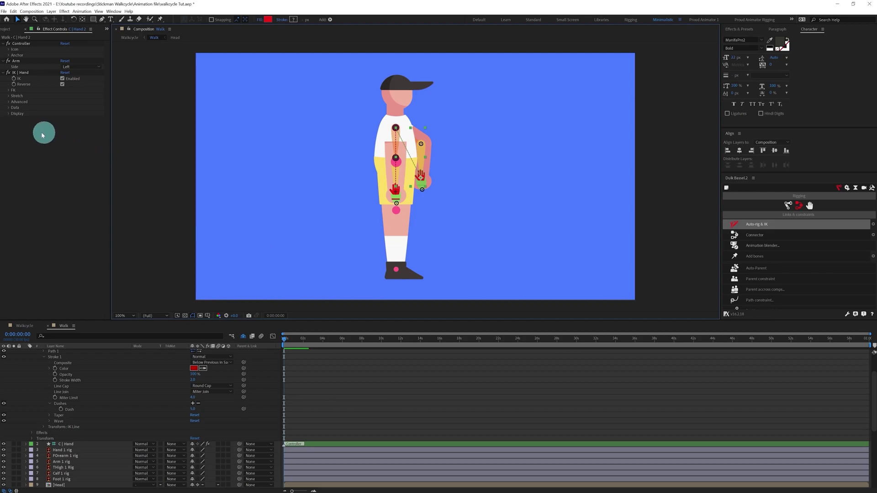
pyautogui.click(61, 86)
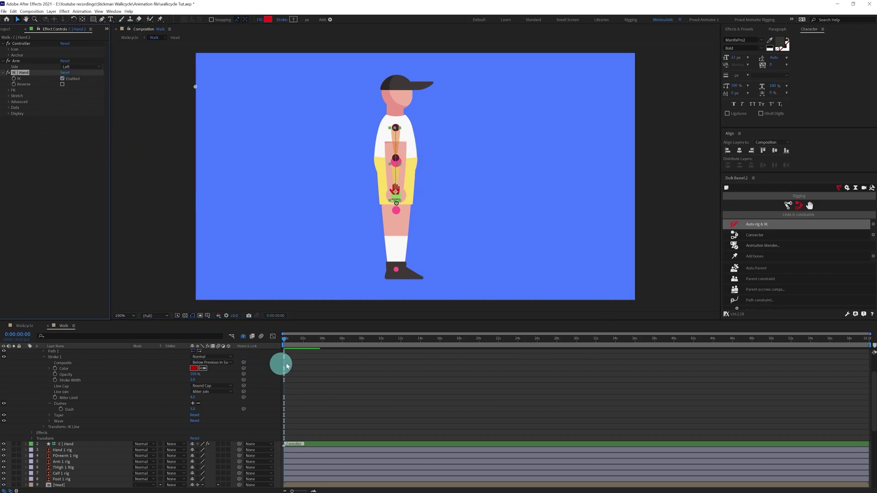
pyautogui.scroll(3, 315, 373)
pyautogui.click(88, 352)
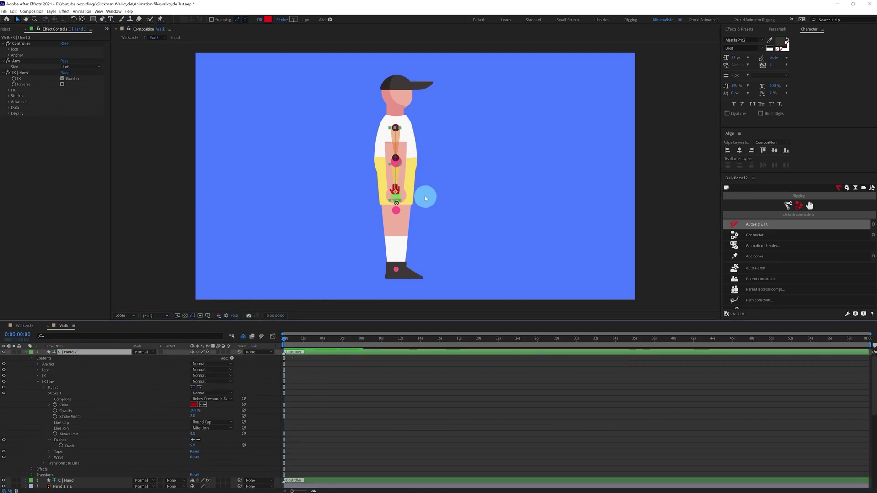
pyautogui.click(26, 352)
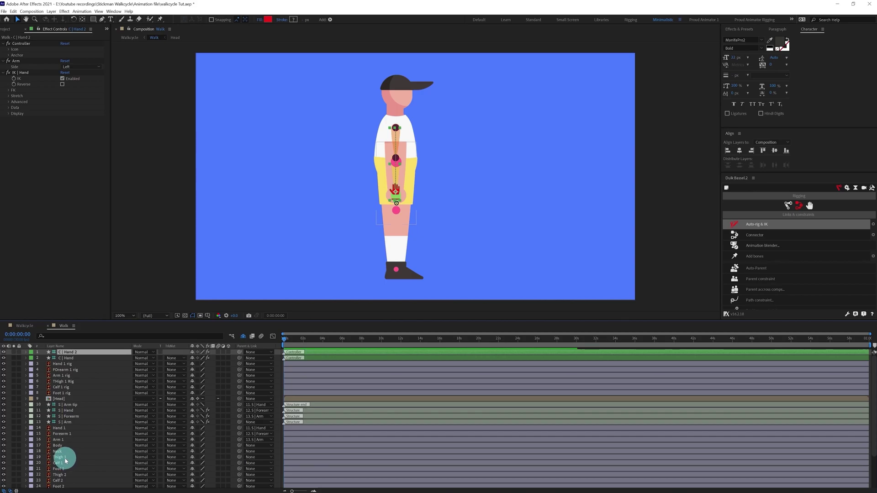
# Solo Thigh 1, Calf 1 and Foot 1 together with the thigh, calf and foot rig marker layers
pyautogui.click(65, 458)
pyautogui.keyDown('shift'); pyautogui.click(59, 469); pyautogui.keyUp('shift')
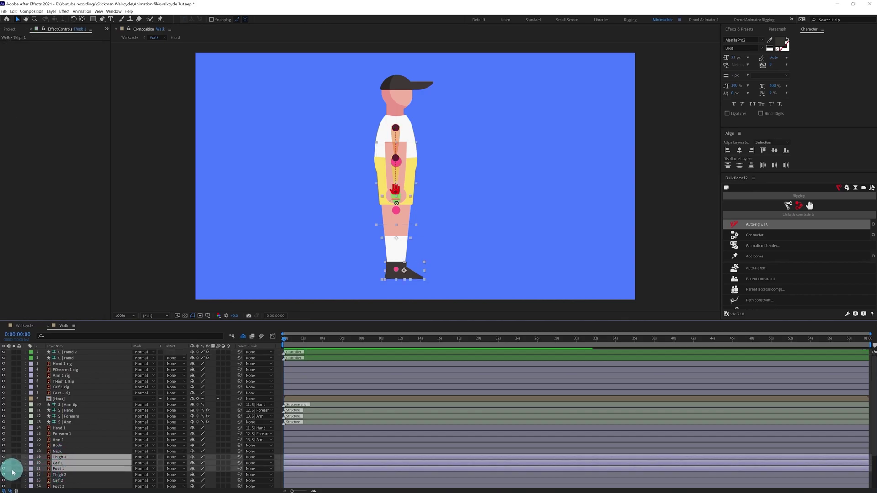
pyautogui.click(14, 469)
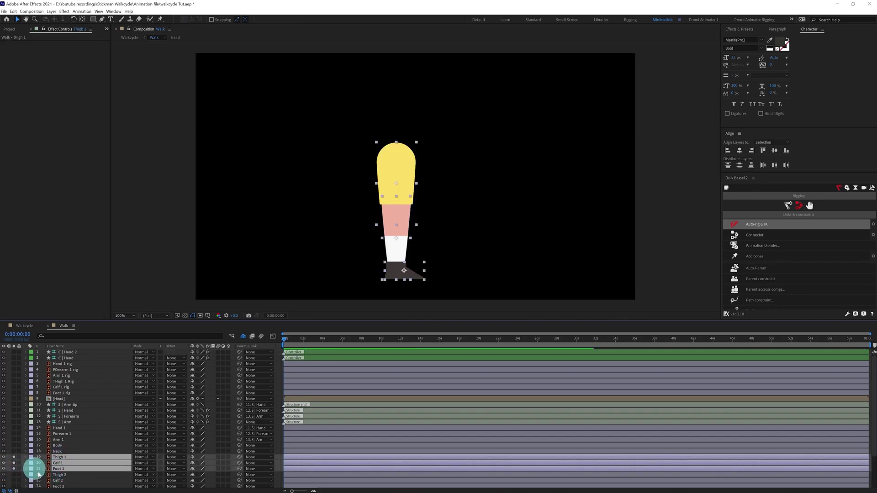
pyautogui.click(64, 381)
pyautogui.keyDown('shift'); pyautogui.click(59, 393); pyautogui.keyUp('shift')
pyautogui.click(13, 381)
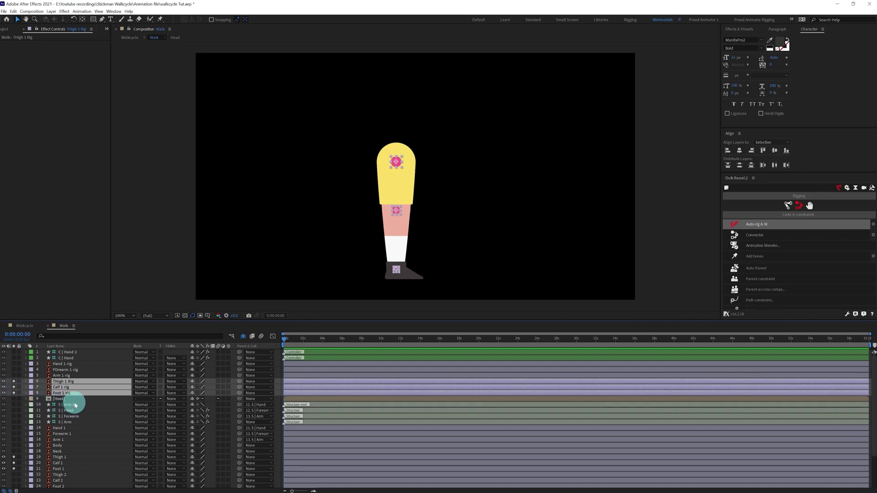
# Create a Duik Leg structure from the Thigh 1 rig, Calf 1 rig and Foot 1 rig layers
pyautogui.click(73, 404)
pyautogui.click(64, 382)
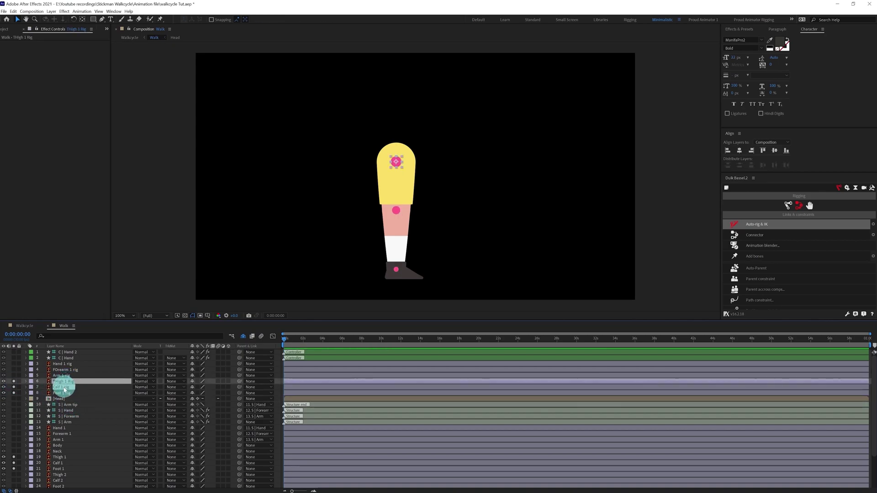
pyautogui.keyDown('shift'); pyautogui.click(64, 387); pyautogui.keyUp('shift')
pyautogui.keyDown('shift'); pyautogui.click(58, 393); pyautogui.keyUp('shift')
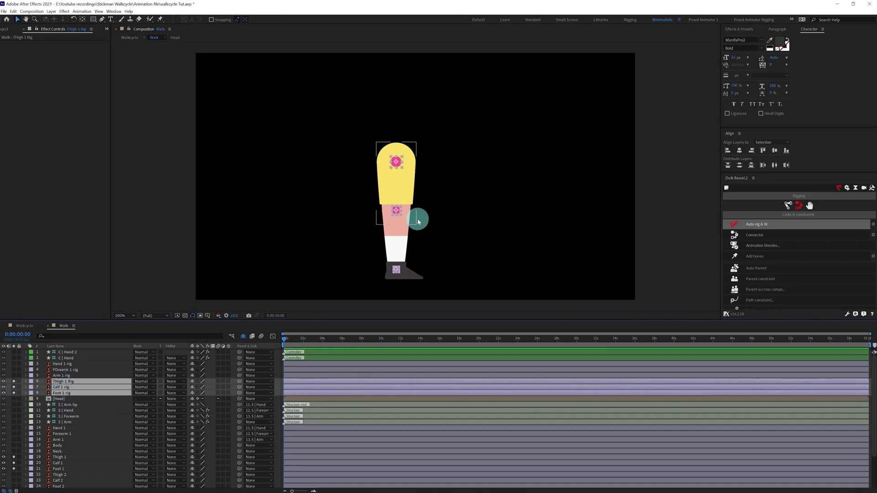
pyautogui.scroll(2, 418, 222)
pyautogui.moveTo(397, 243); pyautogui.dragTo(417, 165)
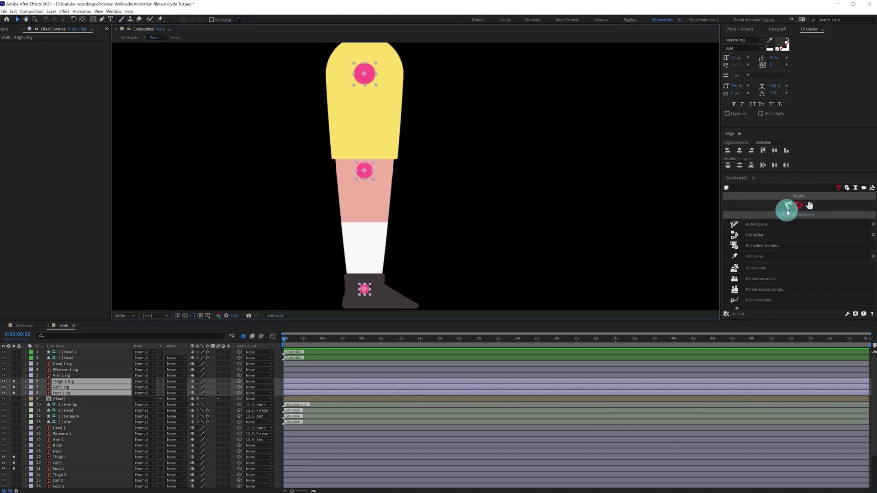
pyautogui.click(788, 207)
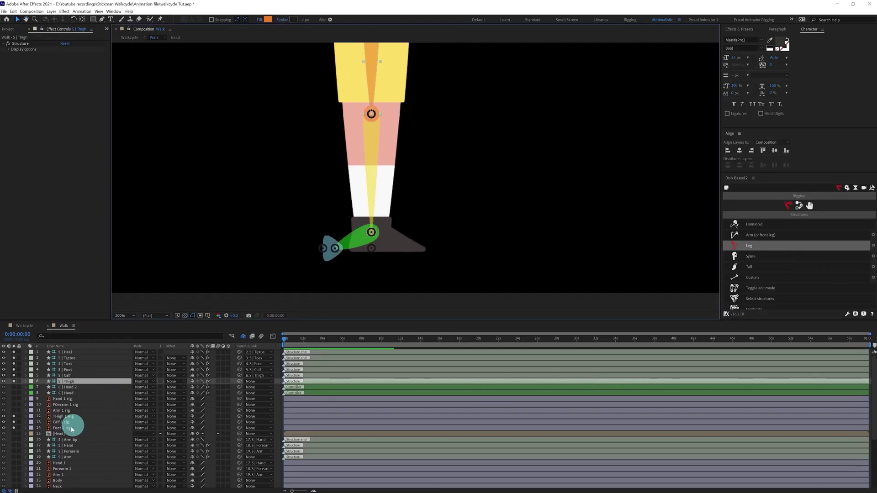
# Place Puppet pins on the Foot 1 artwork at the ankle, ball of the foot, toe tip and heel
pyautogui.click(67, 428)
pyautogui.scroll(1, 389, 237)
pyautogui.press('space')
pyautogui.moveTo(390, 237); pyautogui.dragTo(417, 155)
pyautogui.press('v')
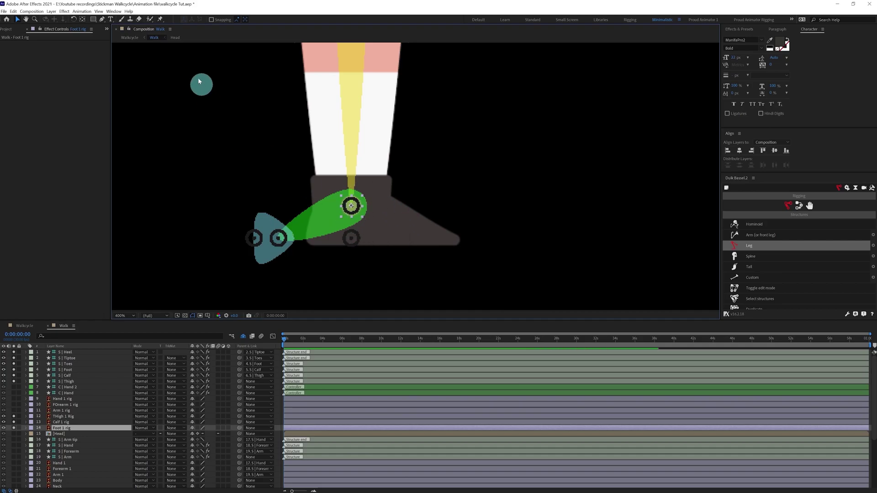
pyautogui.click(160, 19)
pyautogui.click(362, 208)
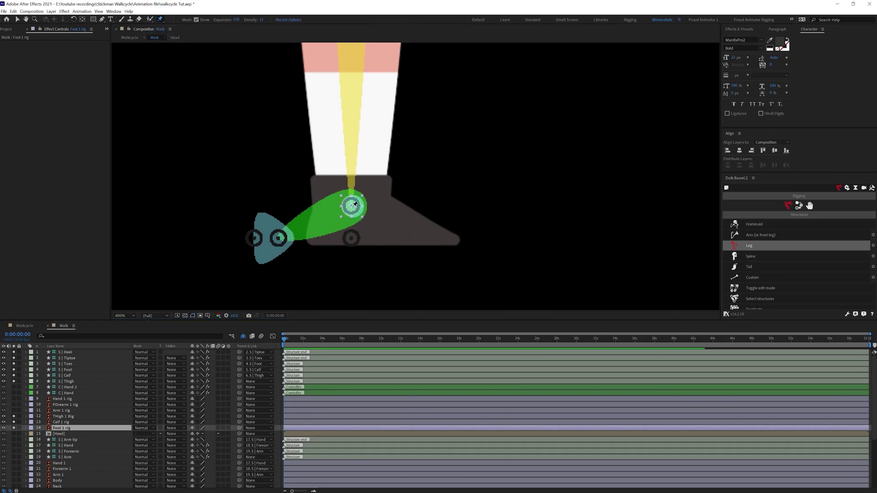
pyautogui.scroll(-4, 87, 457)
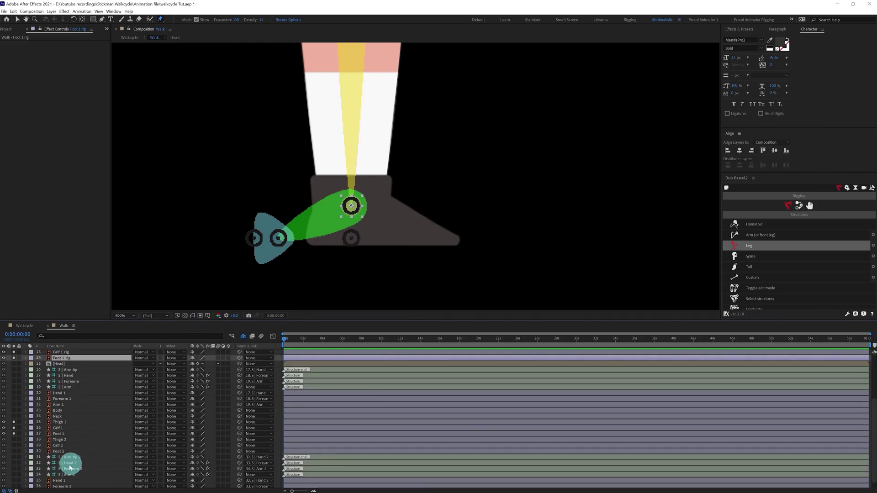
pyautogui.click(62, 433)
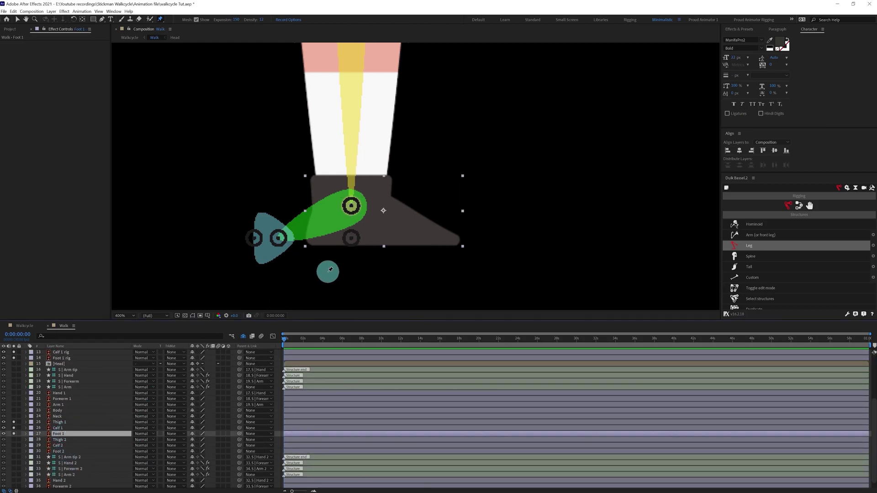
pyautogui.click(354, 205)
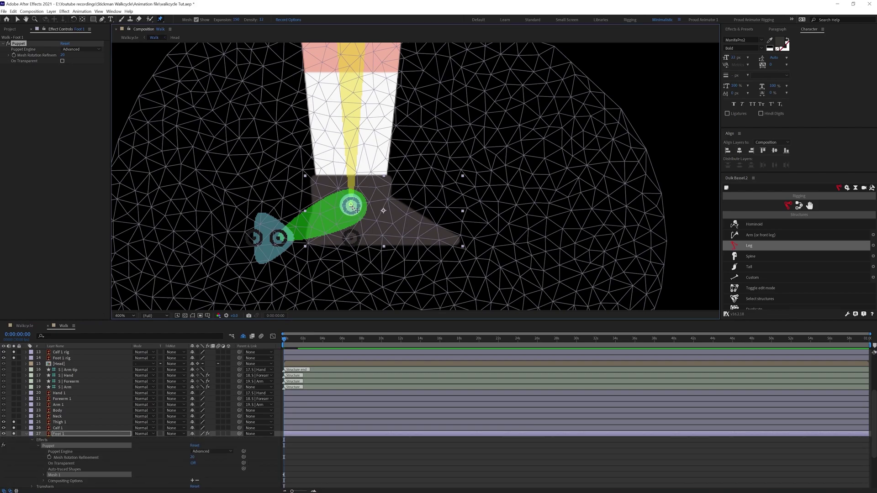
pyautogui.click(399, 226)
pyautogui.click(459, 240)
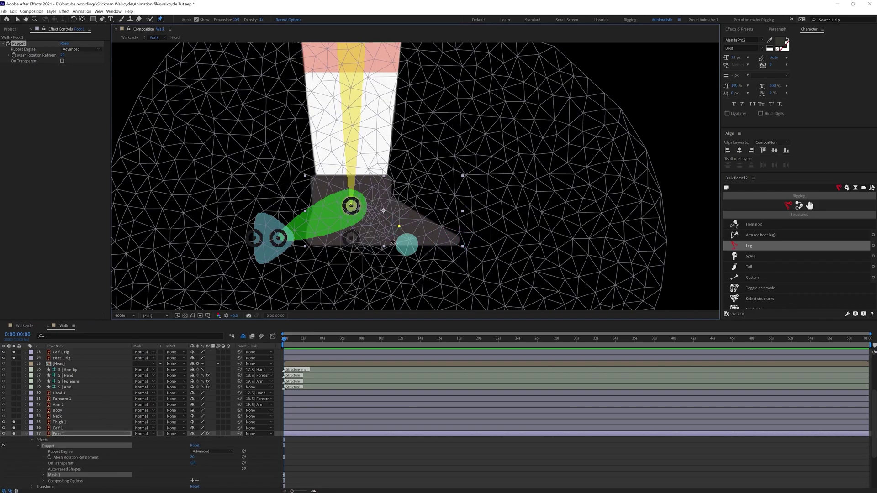
# Add Duik bones to the Puppet pins of Foot 1
pyautogui.click(49, 447)
pyautogui.click(50, 448)
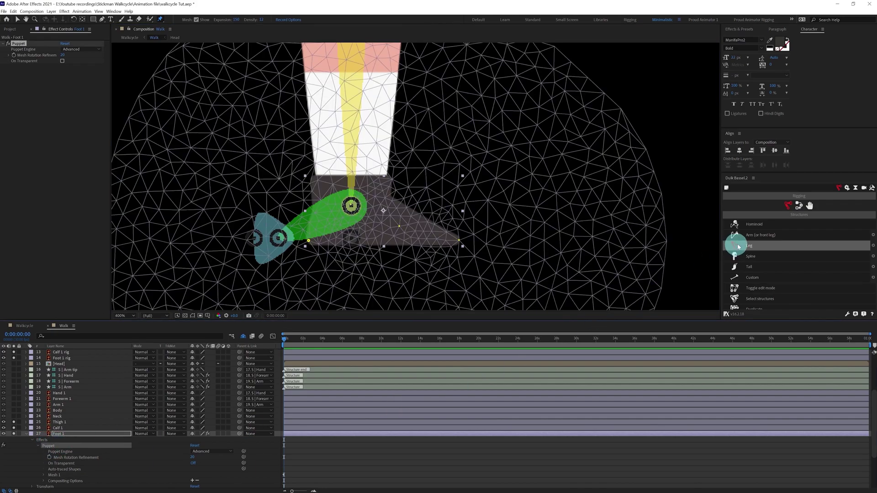
pyautogui.click(798, 206)
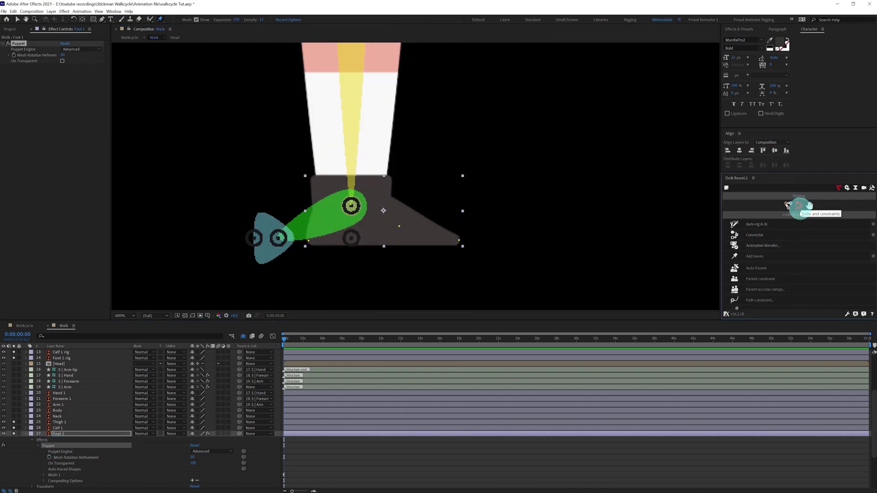
pyautogui.click(760, 256)
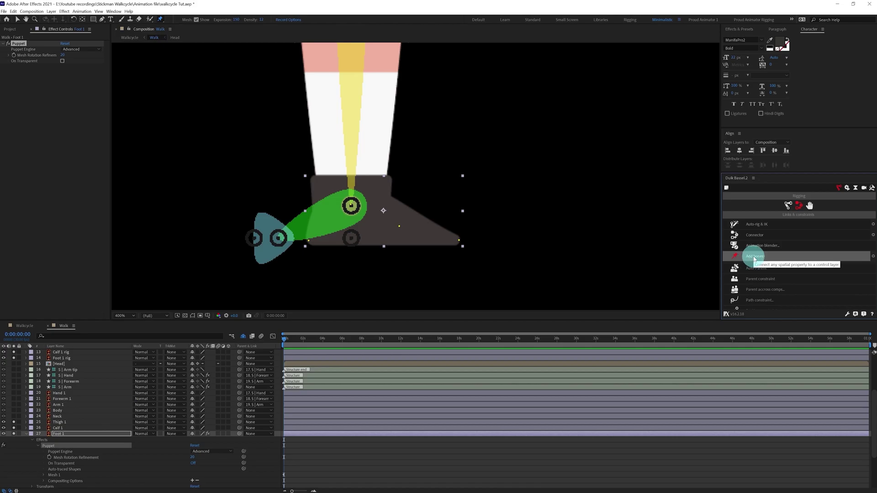
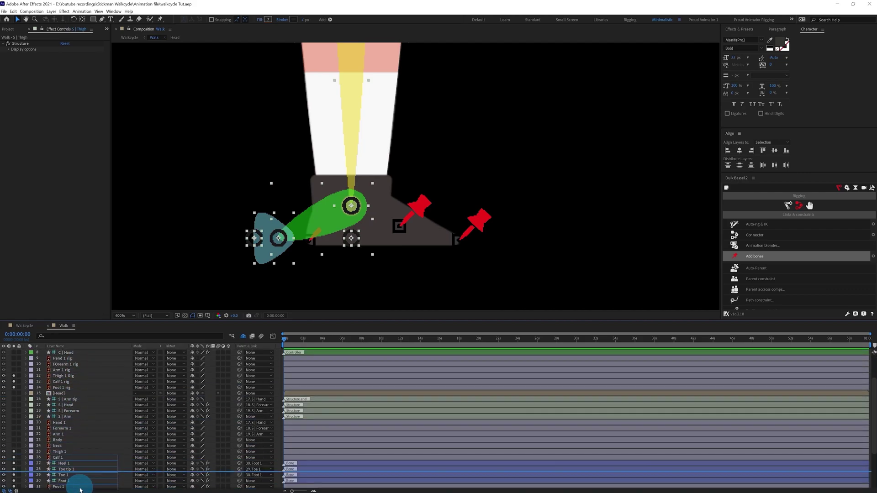
# Place the leg structure layers directly above Thigh 1 and move the toes, tiptoe and heel structures onto the matching foot bones
pyautogui.click(75, 392)
pyautogui.moveTo(277, 241); pyautogui.dragTo(458, 240)
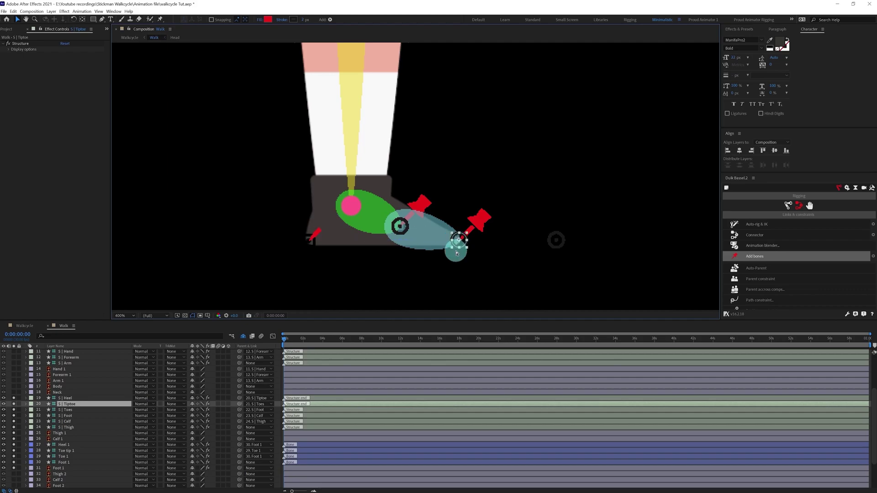
pyautogui.click(310, 239)
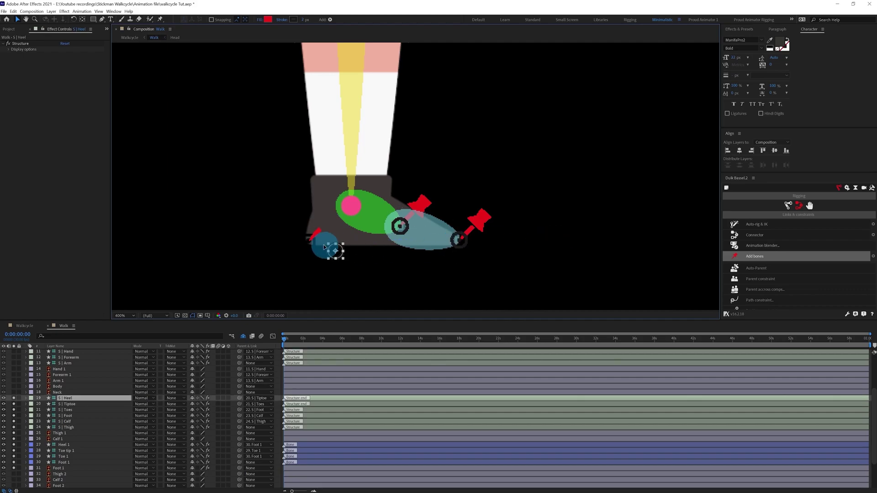
# Parent Thigh 1 to S | Thigh, Calf 1 to S | Calf and the ankle bone Foot 1 to S | Foot
pyautogui.moveTo(64, 436)
pyautogui.mouseDown()
pyautogui.moveTo(234, 434)
pyautogui.moveTo(78, 427)
pyautogui.mouseUp()
pyautogui.click(64, 438)
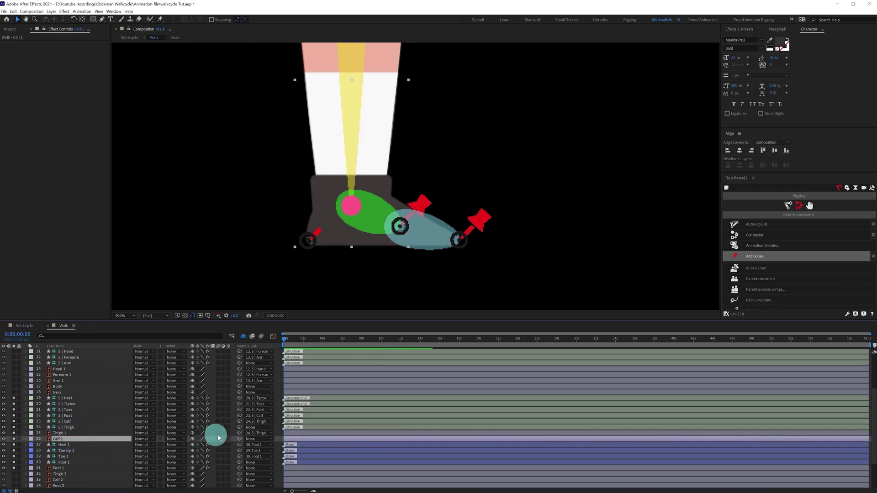
pyautogui.moveTo(238, 441); pyautogui.dragTo(71, 421)
pyautogui.moveTo(239, 462)
pyautogui.mouseDown()
pyautogui.moveTo(61, 475)
pyautogui.moveTo(242, 463)
pyautogui.mouseUp()
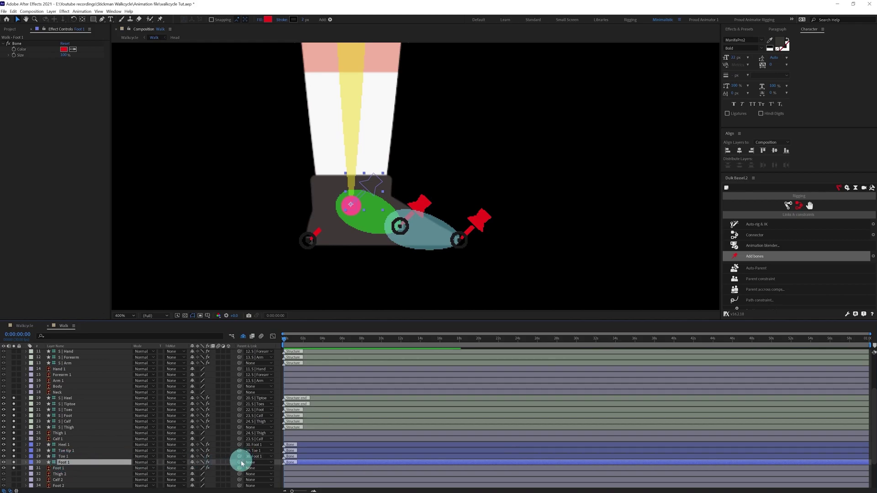
pyautogui.moveTo(76, 429); pyautogui.dragTo(74, 418)
# Apply Auto-rig & IK to the six structure layers of the first leg, from S | Thigh to S | Heel
pyautogui.click(69, 427)
pyautogui.keyDown('shift'); pyautogui.click(68, 397); pyautogui.keyUp('shift')
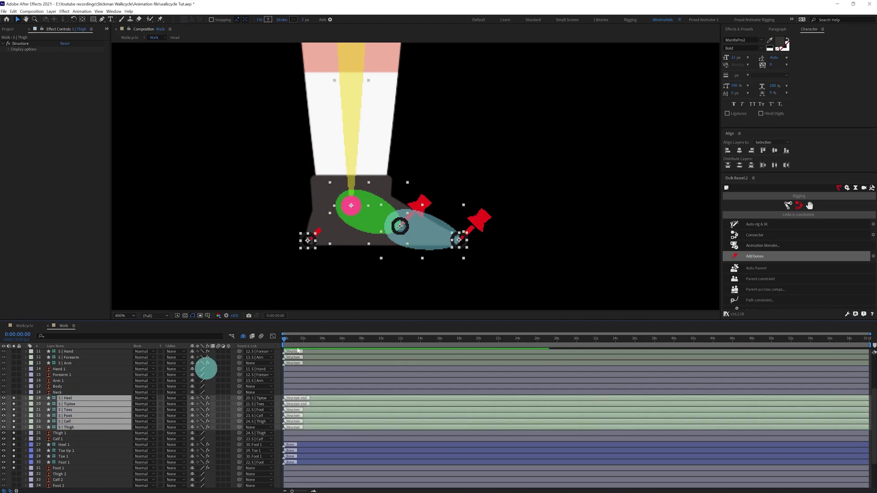
pyautogui.click(759, 225)
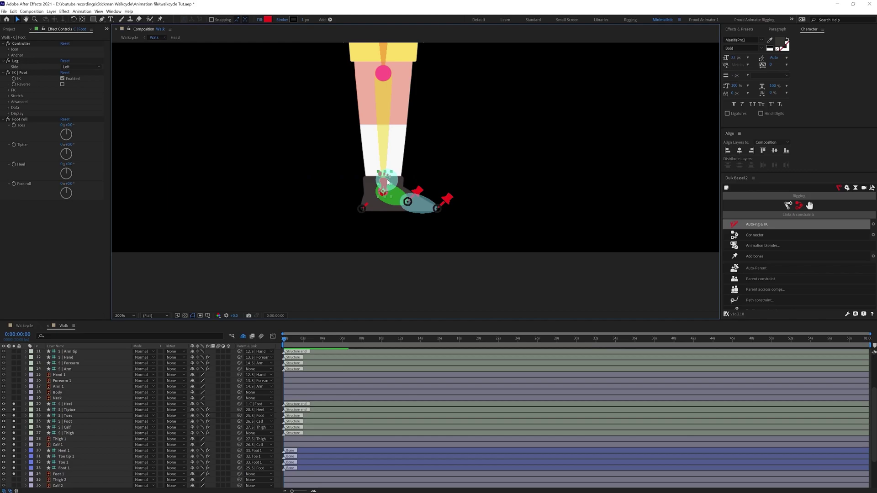
# Turn on IK Reverse for the C | Foot controller, testing the knee bend before and after and undoing each test move
pyautogui.moveTo(387, 182); pyautogui.dragTo(519, 131)
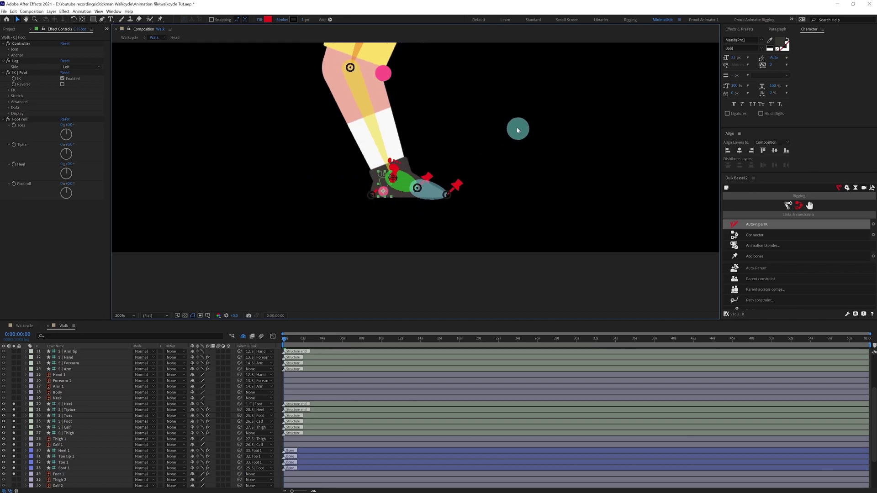
pyautogui.hotkey('ctrl', 'z')
pyautogui.click(62, 84)
pyautogui.moveTo(387, 170); pyautogui.dragTo(437, 135)
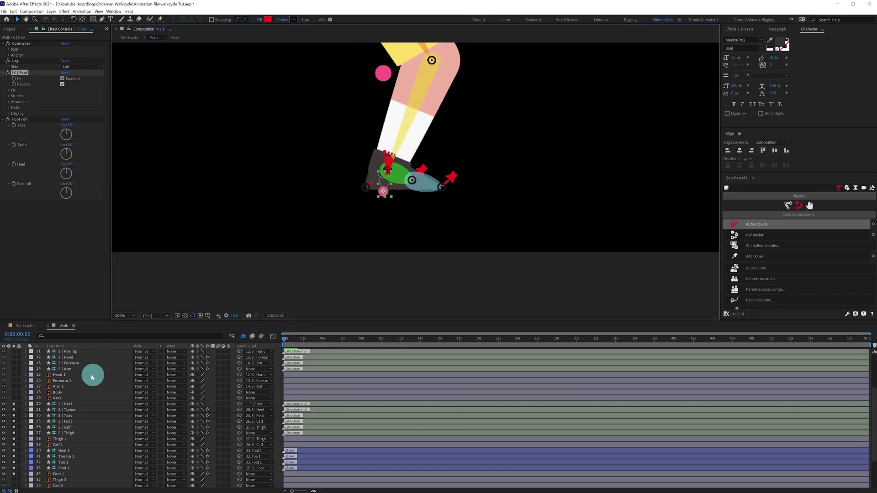
pyautogui.hotkey('ctrl', 'z')
# Turn off solo for the first leg's artwork, structures and bones and for the C | Foot controller
pyautogui.click(64, 404)
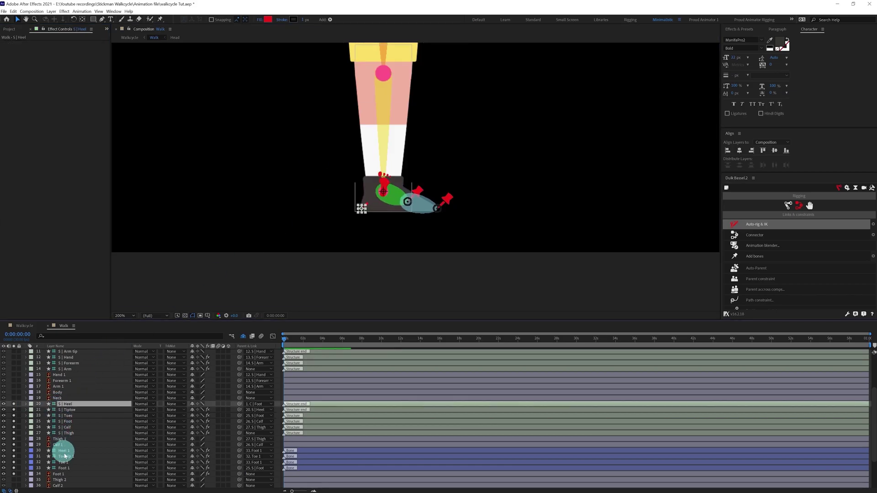
pyautogui.keyDown('shift'); pyautogui.click(38, 475); pyautogui.keyUp('shift')
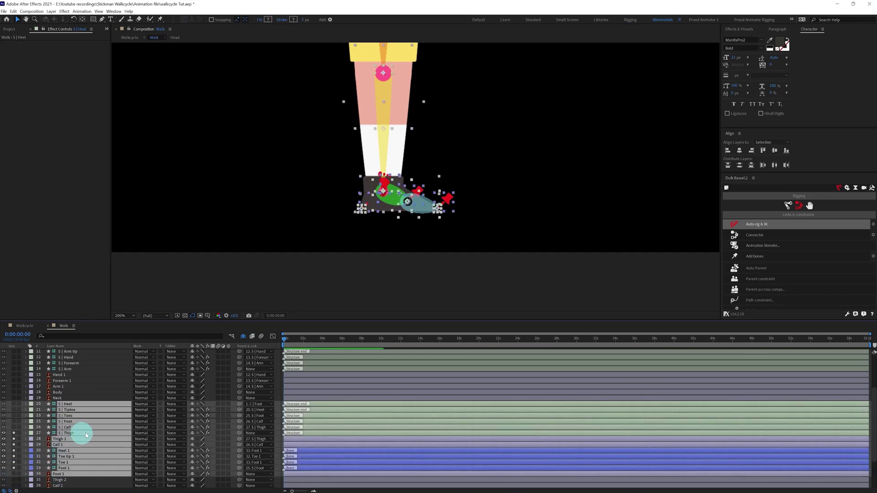
pyautogui.click(13, 433)
pyautogui.scroll(4, 14, 411)
pyautogui.click(13, 352)
# Solo Thigh 2, Calf 2 and Foot 2 together with the three leg rig marker layers
pyautogui.click(67, 388)
pyautogui.keyDown('shift'); pyautogui.click(22, 399); pyautogui.keyUp('shift')
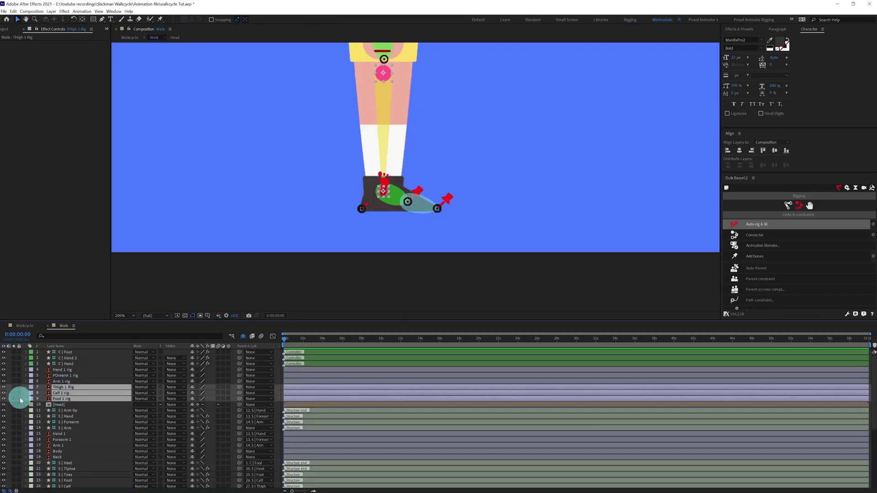
pyautogui.click(13, 388)
pyautogui.scroll(-6, 120, 419)
pyautogui.click(62, 444)
pyautogui.keyDown('shift'); pyautogui.click(60, 432); pyautogui.keyUp('shift')
pyautogui.click(14, 433)
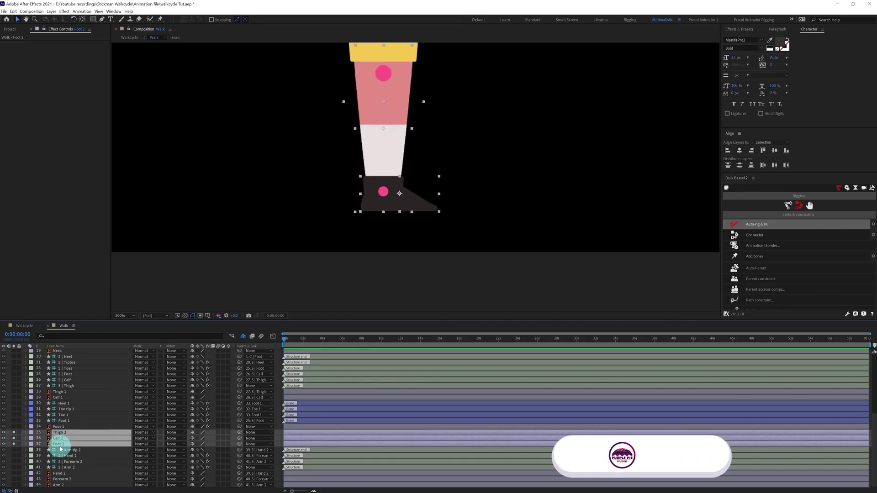
# Place Puppet pins on Foot 2 at the ankle, ball of the foot, toe tip and heel
pyautogui.click(60, 445)
pyautogui.scroll(1, 310, 242)
pyautogui.hotkey('ctrl', 'p')
pyautogui.click(305, 213)
pyautogui.click(368, 238)
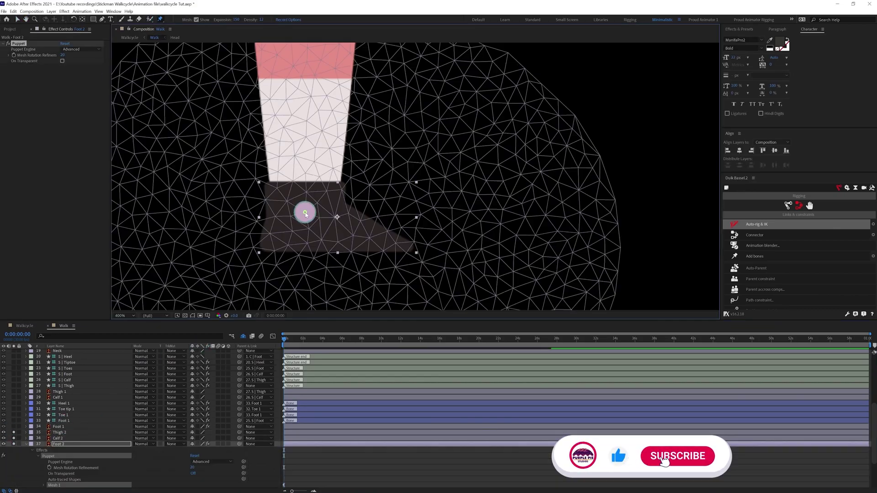
pyautogui.click(412, 248)
pyautogui.click(265, 248)
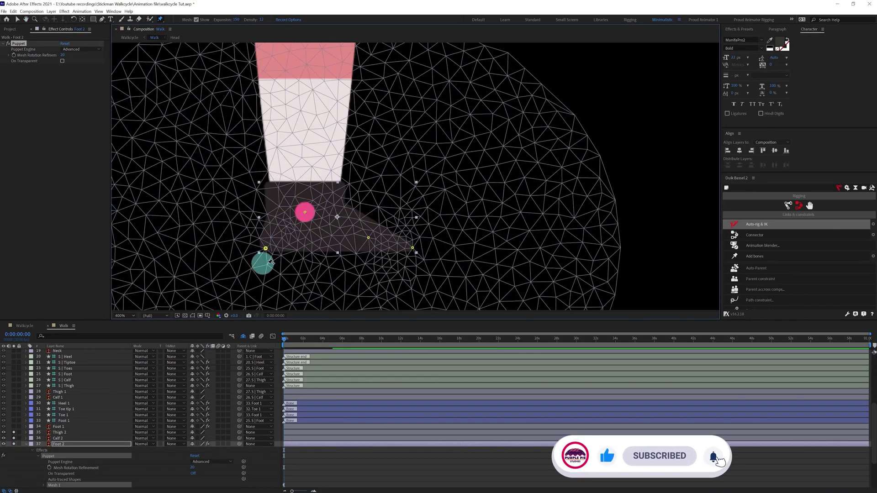
# Add Duik bones to the Foot 2 puppet pins and rename the ankle and ball bones Foot 2 and Toe 2
pyautogui.click(51, 456)
pyautogui.click(759, 256)
pyautogui.click(75, 462)
pyautogui.write('1')
pyautogui.press('Return')
pyautogui.press('Return')
pyautogui.press('Return')
pyautogui.write('Toe 2')
pyautogui.press('Return')
# Rename the remaining Foot 2 bones Toe tip 2 and Heel 2
pyautogui.hotkey('ctrl', 'Up')
pyautogui.press('Return')
pyautogui.write('\\Toe tip 2')
pyautogui.press('Return')
pyautogui.hotkey('ctrl', 'Up')
pyautogui.press('Return')
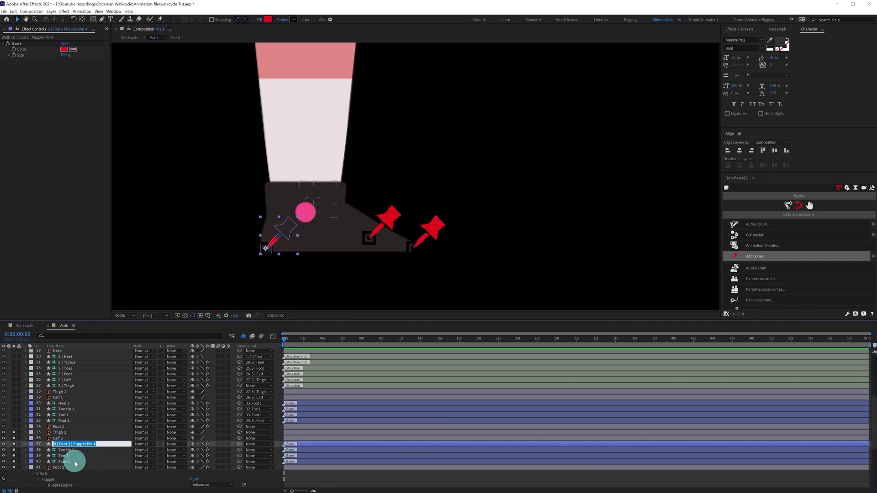
pyautogui.press('Return')
# Create a Duik Leg structure from the Thigh 1 Rig, Calf 1 rig and Foot 1 rig marker layers
pyautogui.scroll(6, 105, 420)
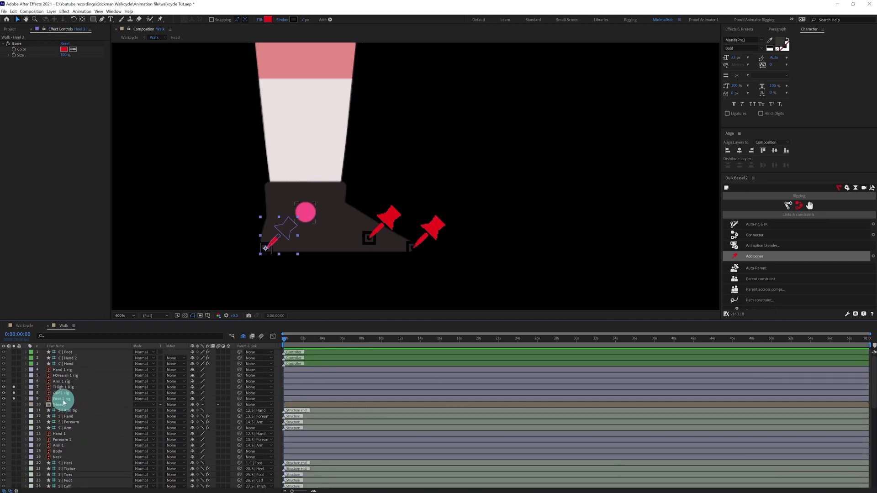
pyautogui.click(64, 399)
pyautogui.press(',')
pyautogui.click(64, 388)
pyautogui.keyDown('shift'); pyautogui.click(64, 399); pyautogui.keyUp('shift')
pyautogui.click(787, 205)
pyautogui.click(764, 245)
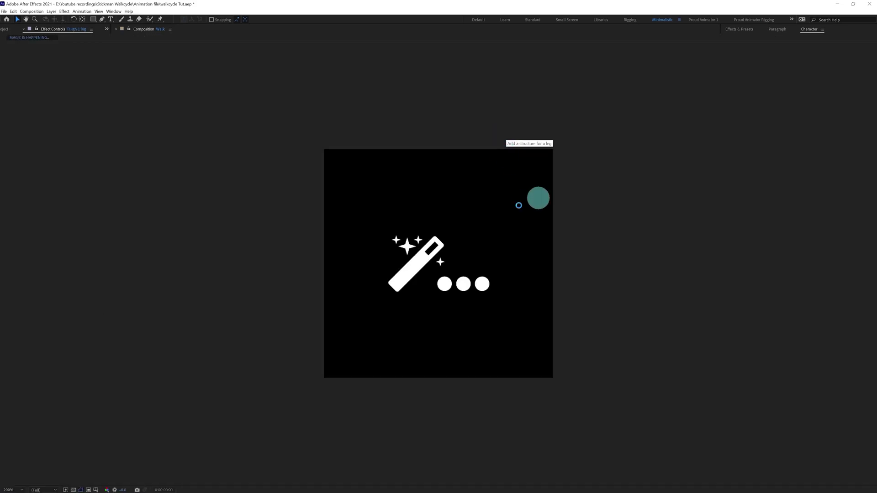
pyautogui.scroll(-6, 69, 471)
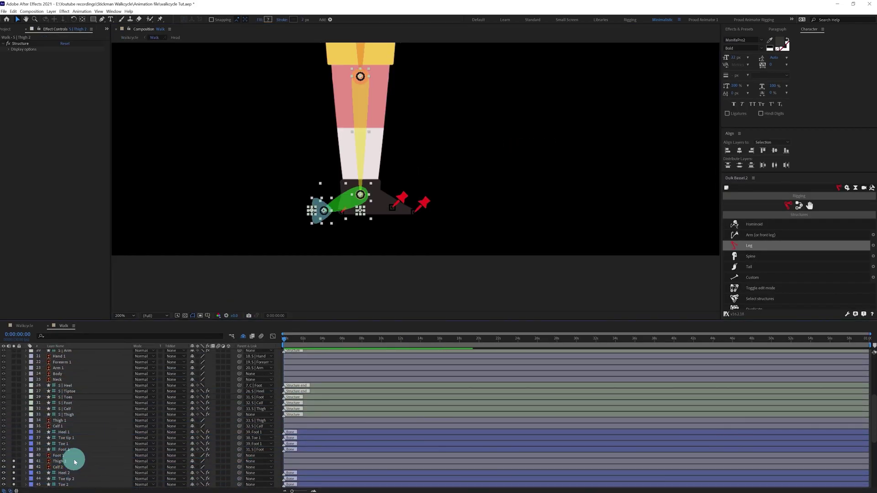
# Place the new leg structure's toe, toe tip and heel joints on the matching bones of Foot 2
pyautogui.click(208, 463)
pyautogui.moveTo(323, 209); pyautogui.dragTo(391, 207)
pyautogui.press('.')
pyautogui.press('.')
pyautogui.moveTo(315, 305); pyautogui.dragTo(435, 237)
pyautogui.moveTo(629, 238); pyautogui.dragTo(142, 237)
pyautogui.press(',')
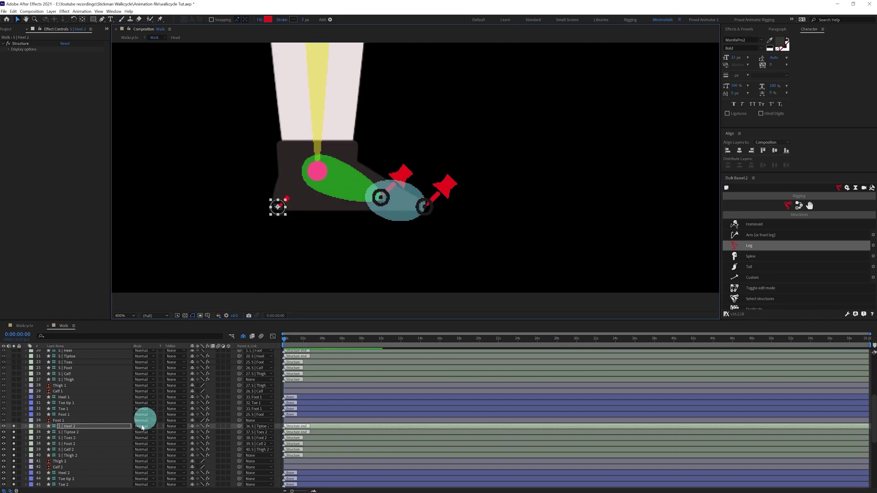
# Parent the Thigh 2 and Calf 2 artwork to the S | Thigh 2 and S | Calf 2 structures
pyautogui.click(66, 461)
pyautogui.moveTo(240, 461); pyautogui.dragTo(68, 455)
pyautogui.moveTo(240, 467); pyautogui.dragTo(65, 449)
# Parent the Heel 2 and Toe 2 bones to Foot 2, Toe tip 2 to Toe 2, and Foot 2 to S | Foot 2
pyautogui.scroll(-1, 68, 475)
pyautogui.click(68, 473)
pyautogui.moveTo(239, 468); pyautogui.dragTo(85, 467)
pyautogui.click(73, 461)
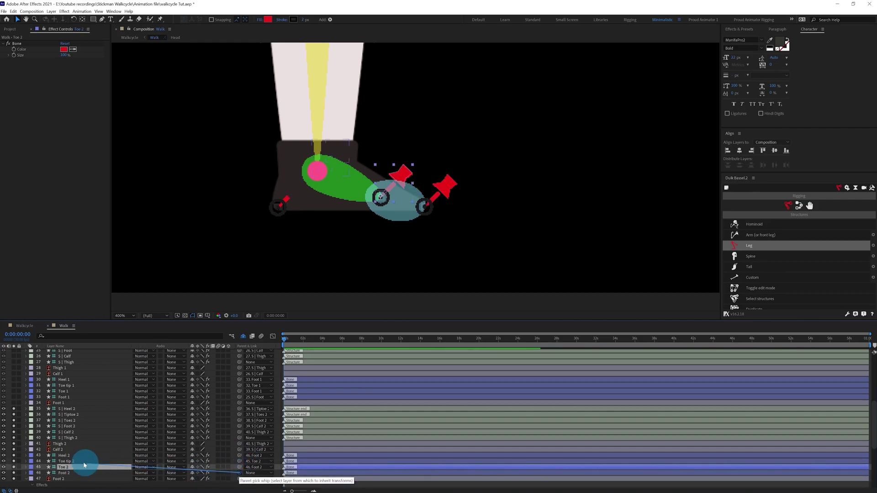
# Apply Auto-rig & IK to the second leg's structures from S | Thigh 2 through S | Heel 2
pyautogui.click(73, 438)
pyautogui.keyDown('shift'); pyautogui.click(66, 409); pyautogui.keyUp('shift')
pyautogui.click(799, 205)
pyautogui.click(762, 225)
# Test the second leg's bend with the C | Foot 2 controller, undo the move and turn on IK Reverse
pyautogui.scroll(-2, 497, 168)
pyautogui.moveTo(406, 178); pyautogui.dragTo(391, 207)
pyautogui.hotkey('ctrl', 'z')
pyautogui.click(62, 84)
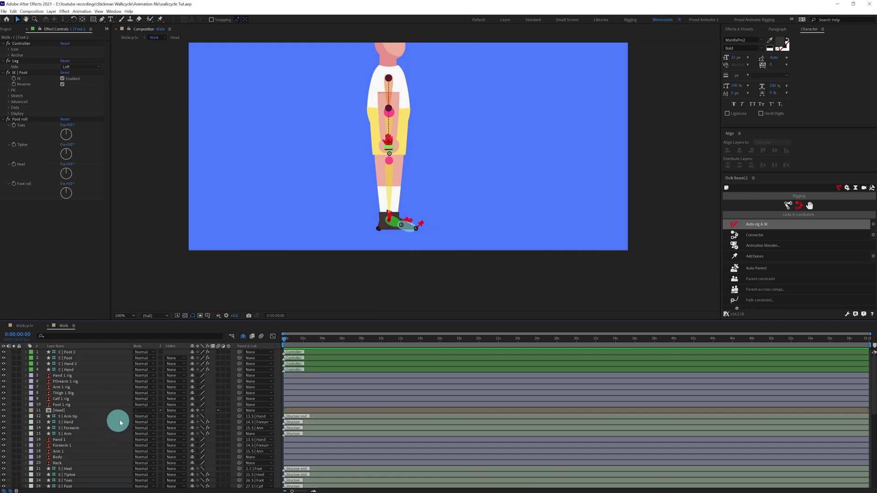
# Solo the Body layer and place four Puppet pins along its centre line from the hip up to the neck
pyautogui.scroll(-1, 105, 413)
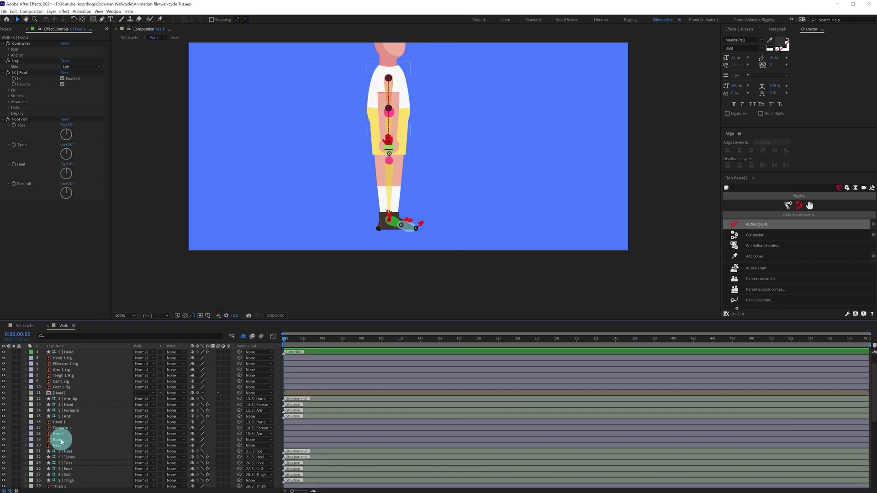
pyautogui.click(58, 440)
pyautogui.click(14, 440)
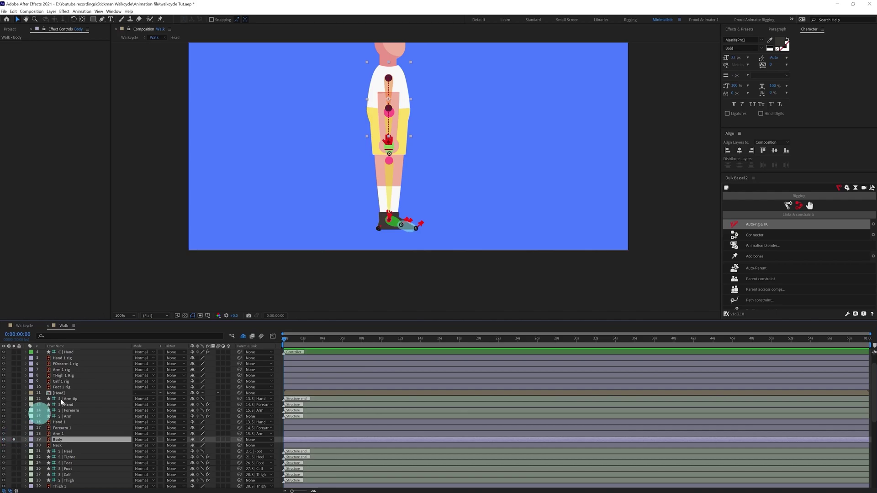
pyautogui.scroll(1, 364, 205)
pyautogui.moveTo(328, 168); pyautogui.dragTo(295, 254)
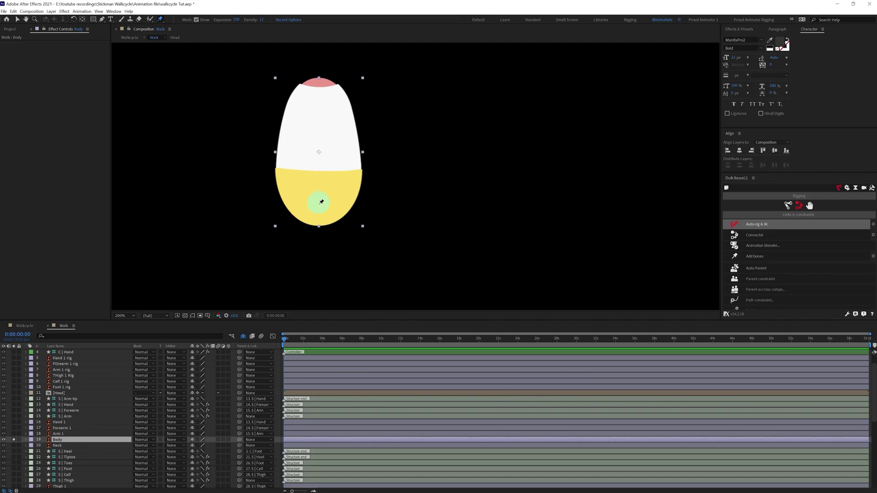
pyautogui.click(318, 212)
pyautogui.click(320, 178)
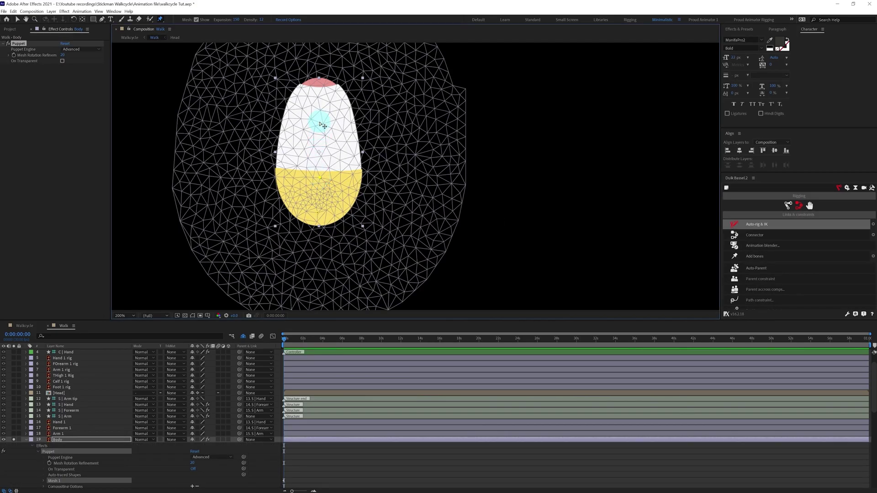
pyautogui.click(320, 123)
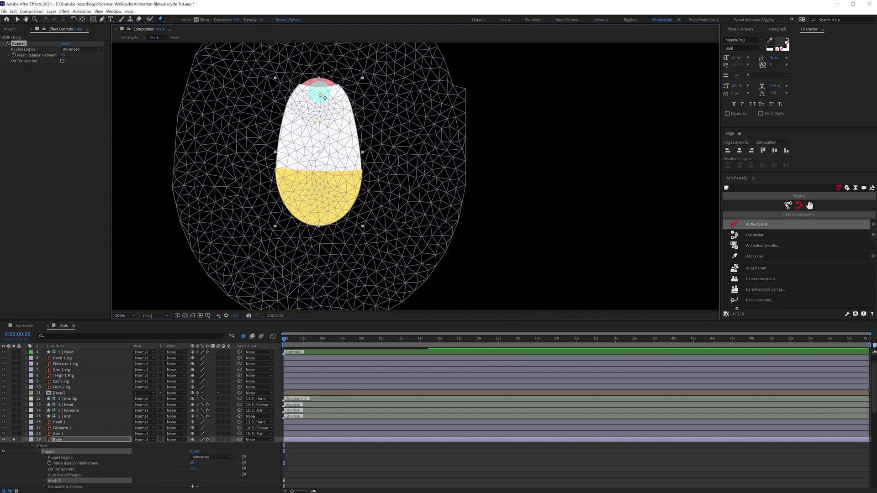
# Add Duik bones to the Body puppet pins and rename the lowest bone Hip
pyautogui.click(53, 453)
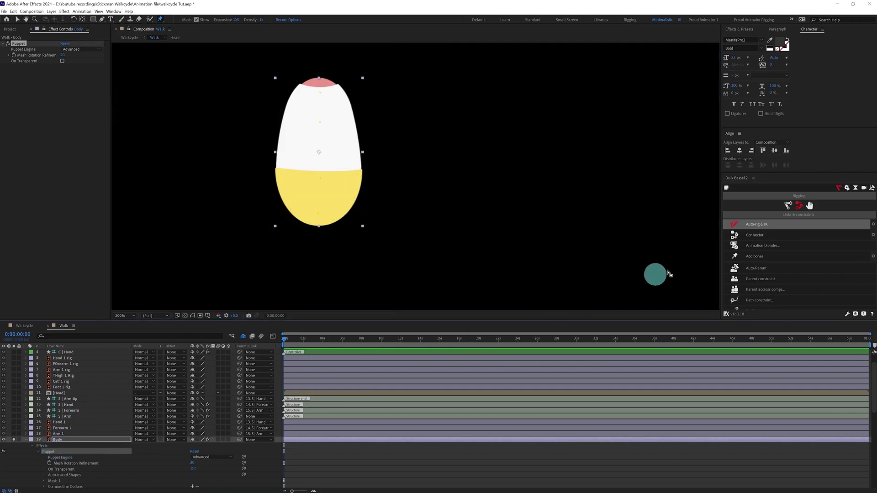
pyautogui.click(753, 257)
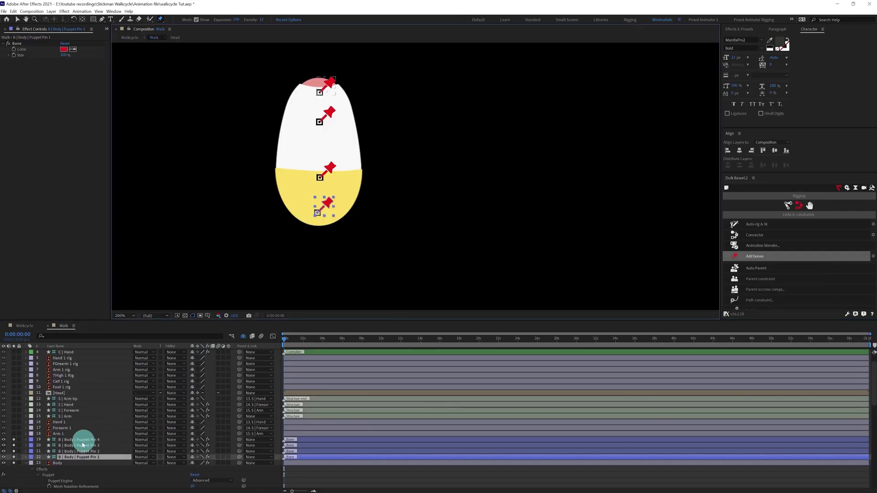
pyautogui.click(75, 458)
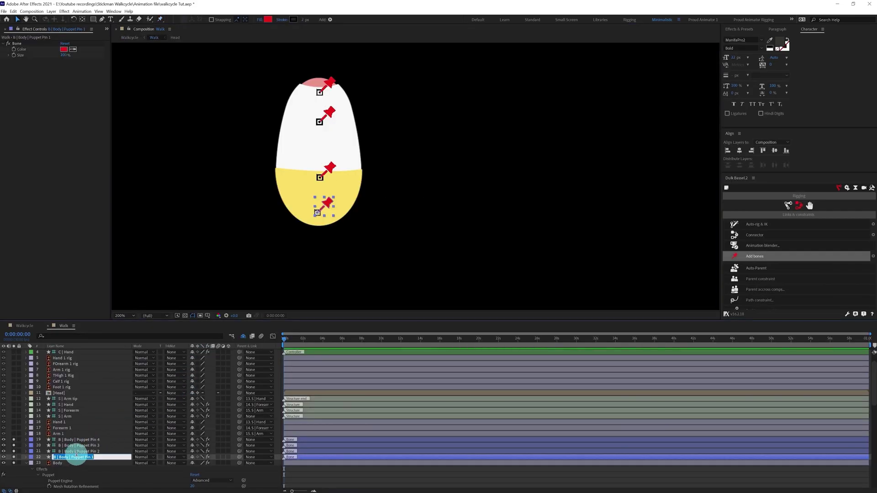
pyautogui.write('Hip')
pyautogui.press('Return')
# Rename the remaining Body bones Spine, Chest and Neck in order from the waist upward
pyautogui.hotkey('ctrl', 'Up')
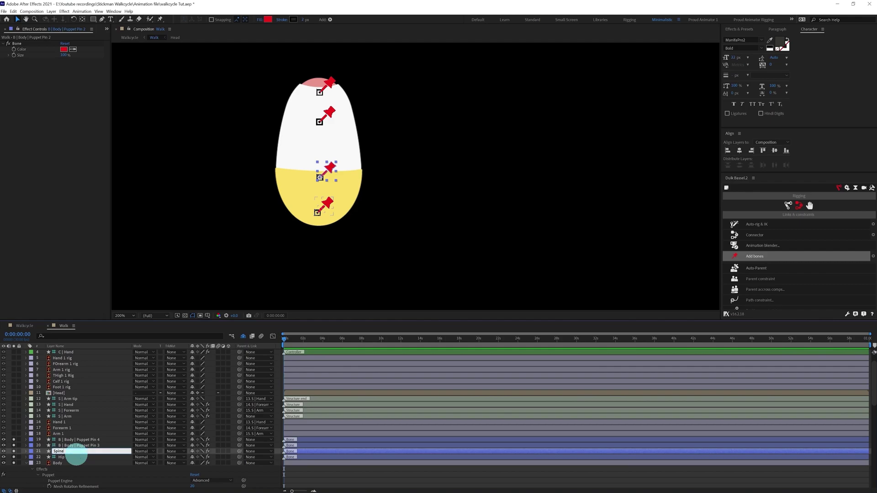
pyautogui.press('Return')
pyautogui.hotkey('ctrl', 'Up')
pyautogui.press('Return')
pyautogui.press('Return')
pyautogui.hotkey('ctrl', 'Up')
pyautogui.press('Return')
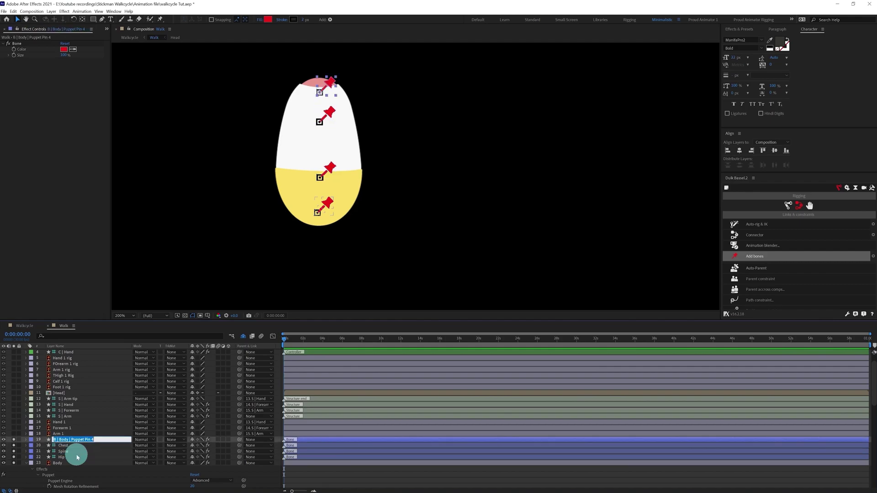
# Turn off solo for Body and its bones, and parent Neck to Chest, Chest to Spine and Spine to Hip
pyautogui.moveTo(14, 439); pyautogui.dragTo(13, 465)
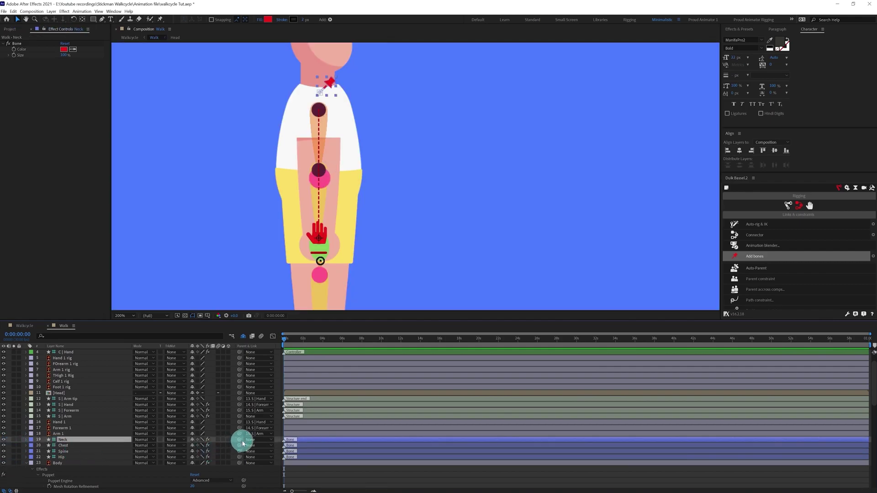
pyautogui.moveTo(238, 440); pyautogui.dragTo(68, 458)
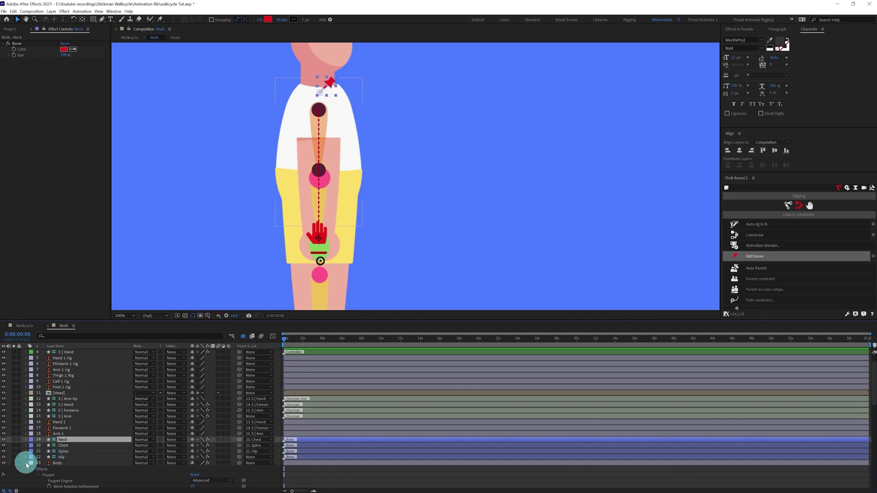
pyautogui.click(44, 466)
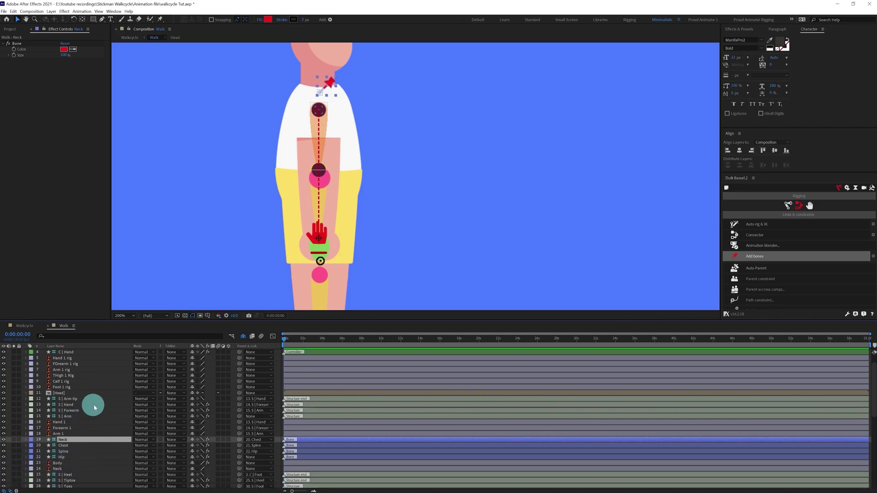
# Parent the S | Arm and S | Arm 2 structures to the Chest bone
pyautogui.scroll(1, 118, 397)
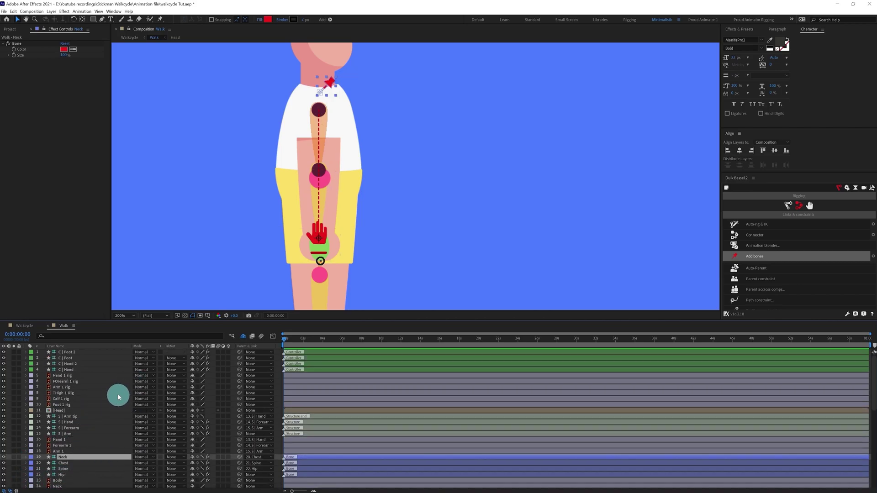
pyautogui.click(71, 434)
pyautogui.scroll(-7, 94, 423)
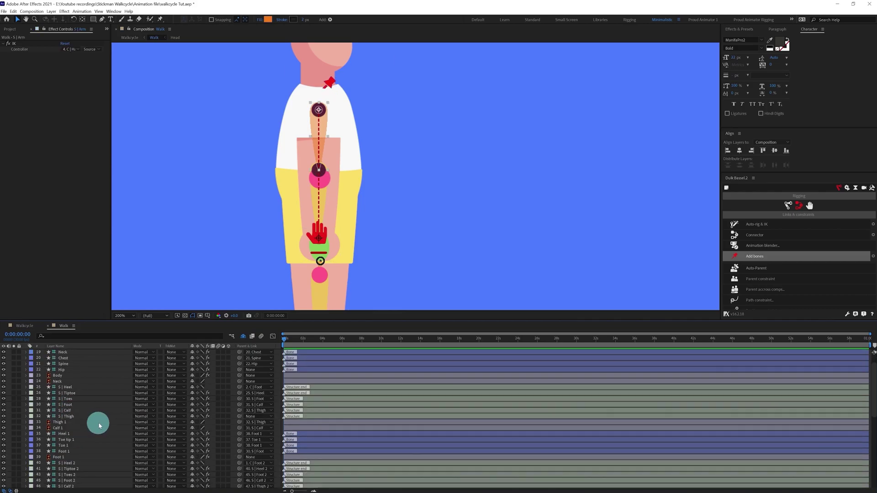
pyautogui.scroll(2, 103, 448)
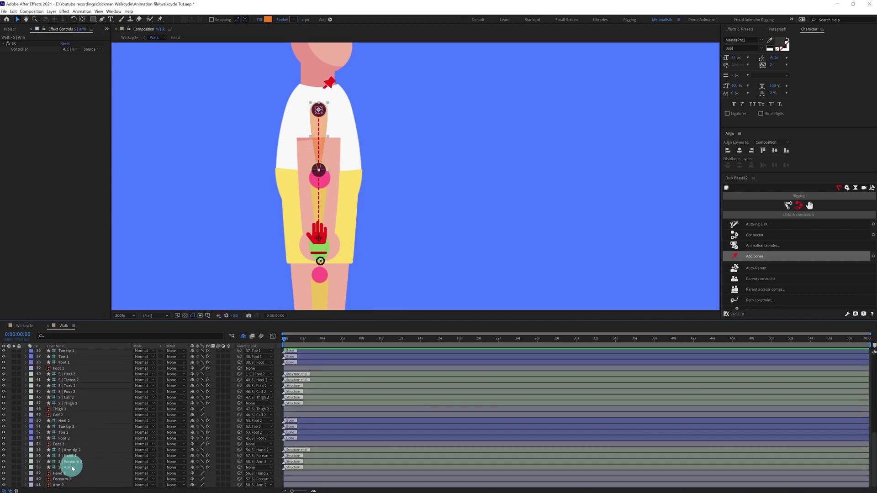
pyautogui.scroll(6, 137, 443)
pyautogui.moveTo(239, 432); pyautogui.dragTo(71, 463)
# Parent the S | Thigh and S | Thigh 2 structures to the Hip bone
pyautogui.scroll(-5, 111, 441)
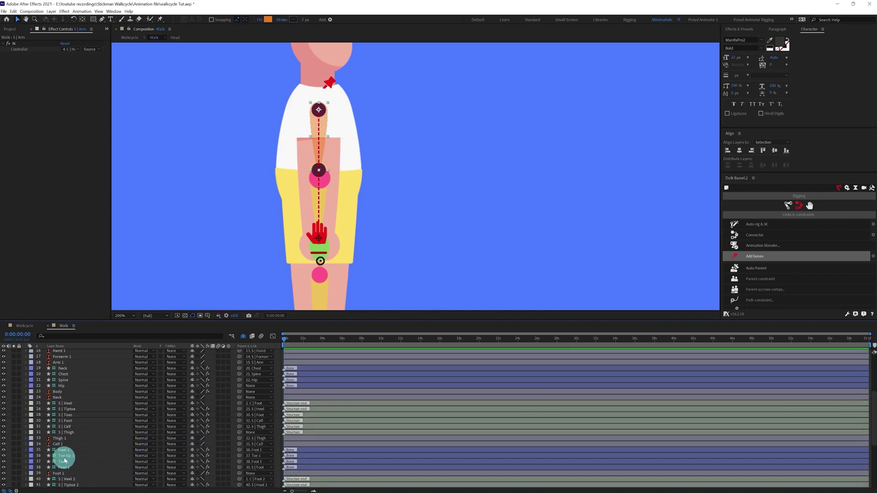
pyautogui.click(109, 432)
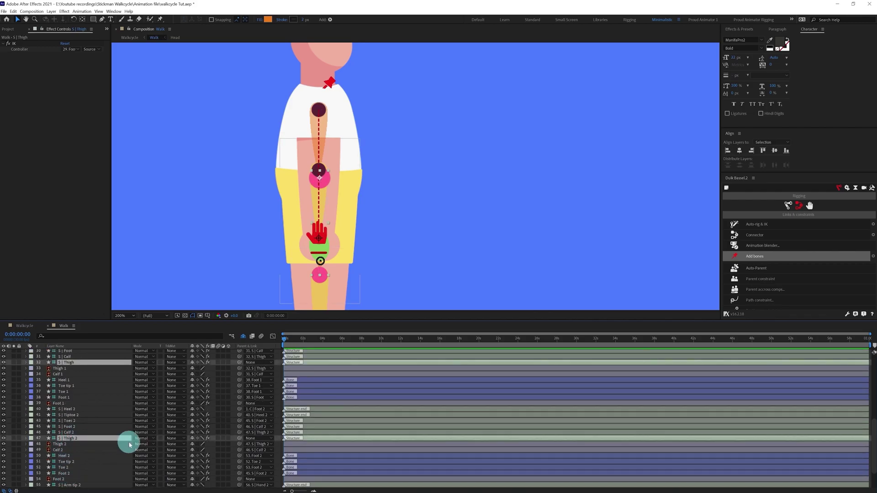
pyautogui.scroll(2, 132, 445)
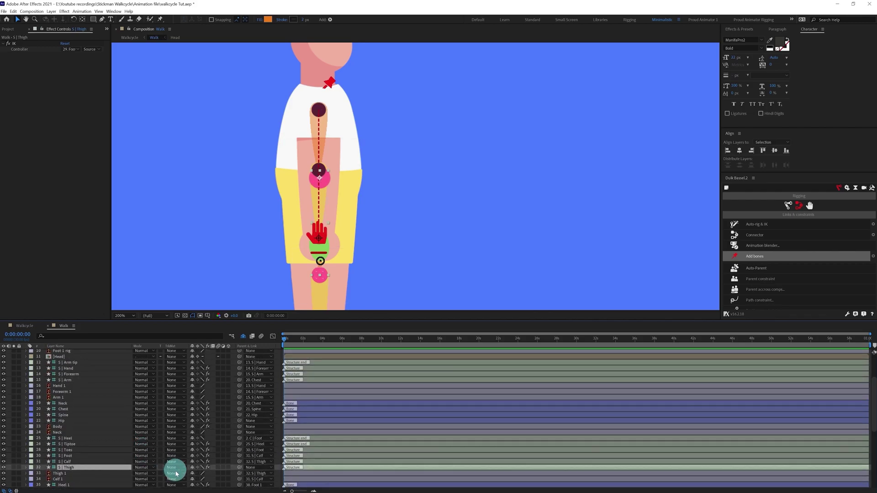
pyautogui.moveTo(238, 468); pyautogui.dragTo(71, 420)
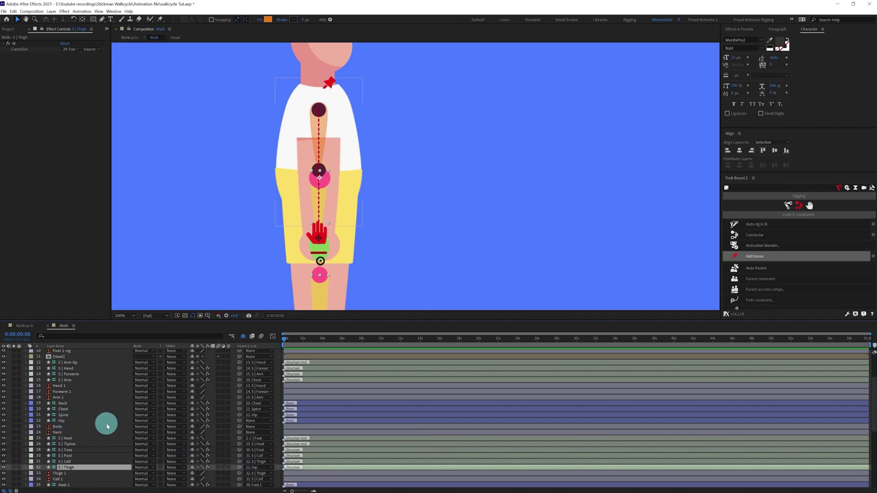
# Parent the C | Hand and C | Hand 2 controllers to the Hip bone
pyautogui.scroll(3, 107, 426)
pyautogui.click(71, 370)
pyautogui.keyDown('ctrl'); pyautogui.click(68, 364); pyautogui.keyUp('ctrl')
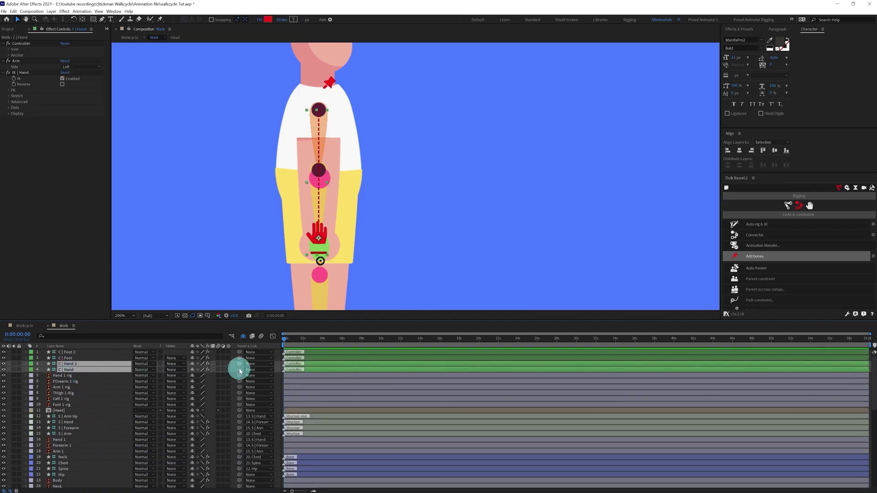
pyautogui.moveTo(240, 371); pyautogui.dragTo(67, 476)
# Move the Neck artwork's anchor point down to the base of the neck, just inside the shirt collar
pyautogui.scroll(-5, 96, 440)
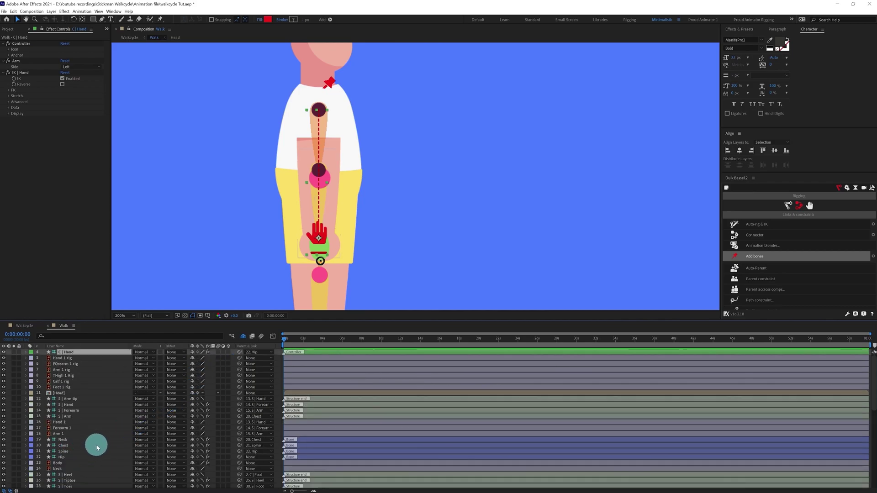
pyautogui.click(60, 399)
pyautogui.moveTo(319, 151); pyautogui.dragTo(311, 204)
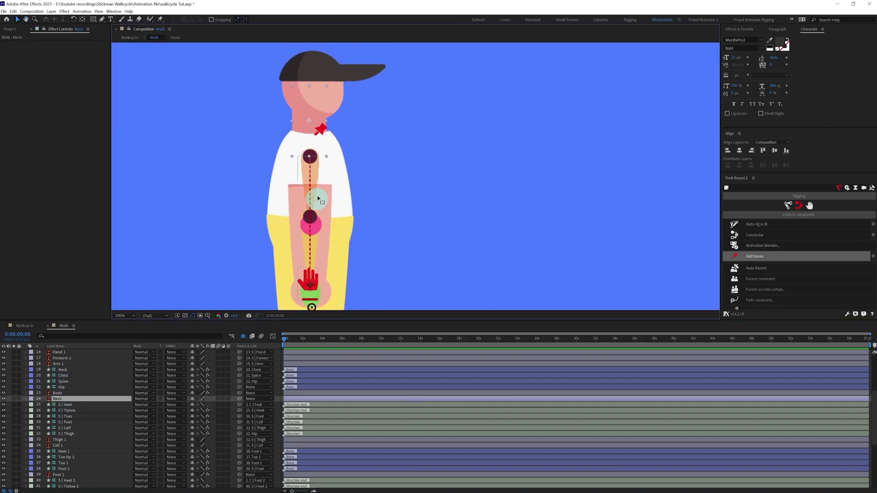
pyautogui.moveTo(309, 123); pyautogui.dragTo(308, 143)
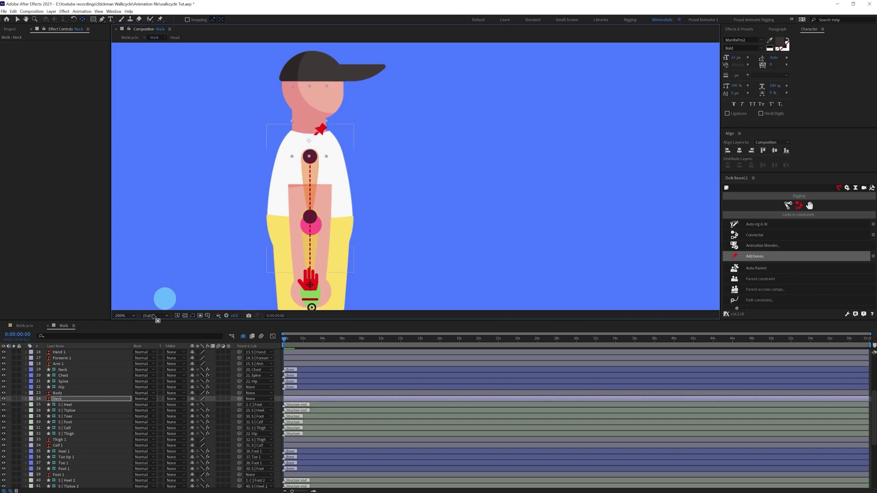
# Move the Head layer's anchor point to where the head meets the neck
pyautogui.click(57, 393)
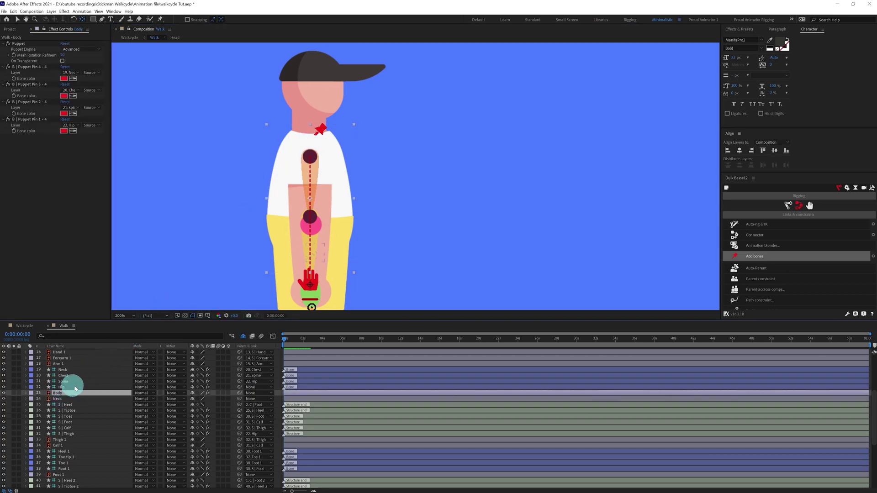
pyautogui.scroll(2, 89, 401)
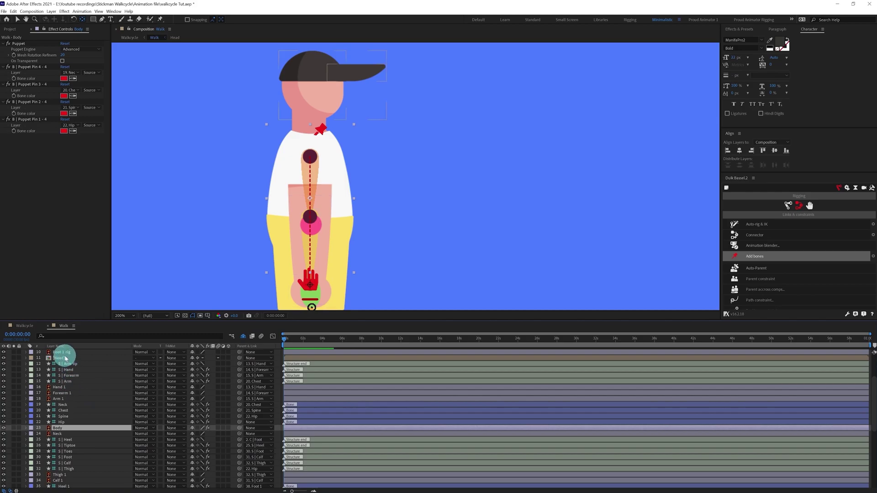
pyautogui.click(68, 358)
pyautogui.click(311, 124)
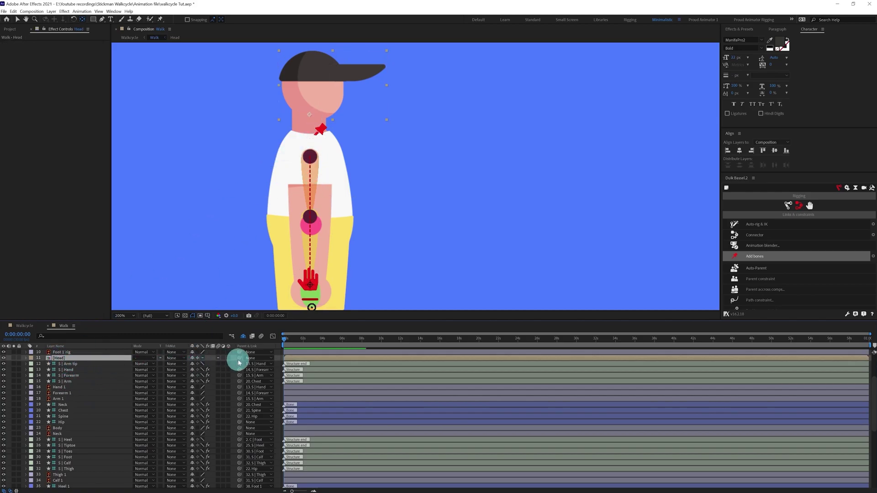
# Parent the Head layer to the Neck artwork and the Neck artwork to the Neck bone
pyautogui.moveTo(239, 361); pyautogui.dragTo(63, 435)
pyautogui.click(63, 435)
pyautogui.moveTo(239, 434); pyautogui.dragTo(66, 408)
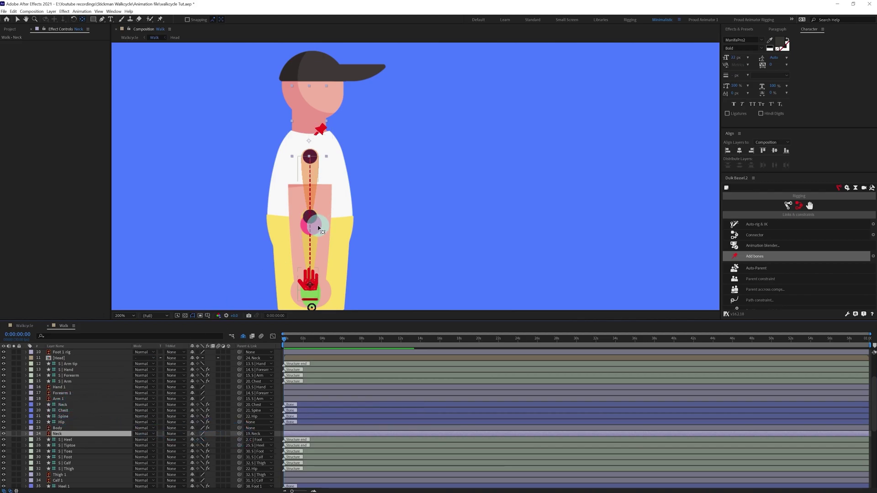
# Move the Hip bone slightly to test the rig and undo the move
pyautogui.click(66, 432)
pyautogui.click(63, 422)
pyautogui.scroll(-4, 271, 217)
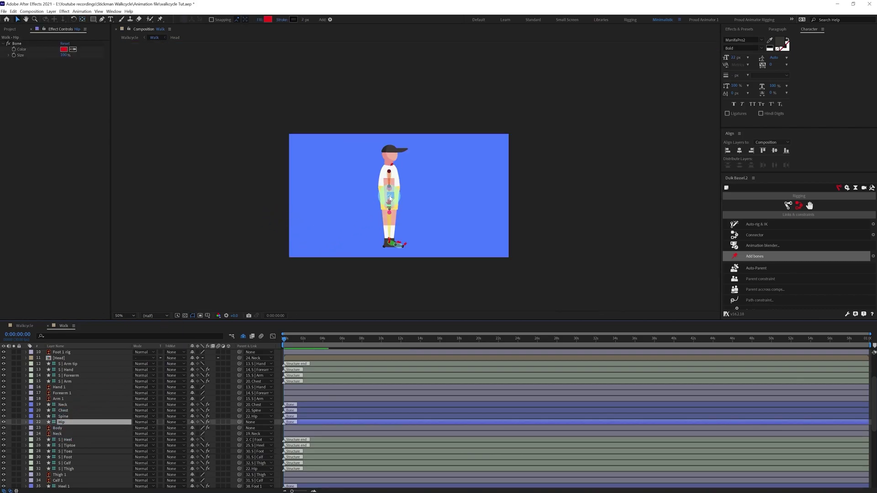
pyautogui.moveTo(389, 200); pyautogui.dragTo(374, 204)
pyautogui.hotkey('ctrl', 'z')
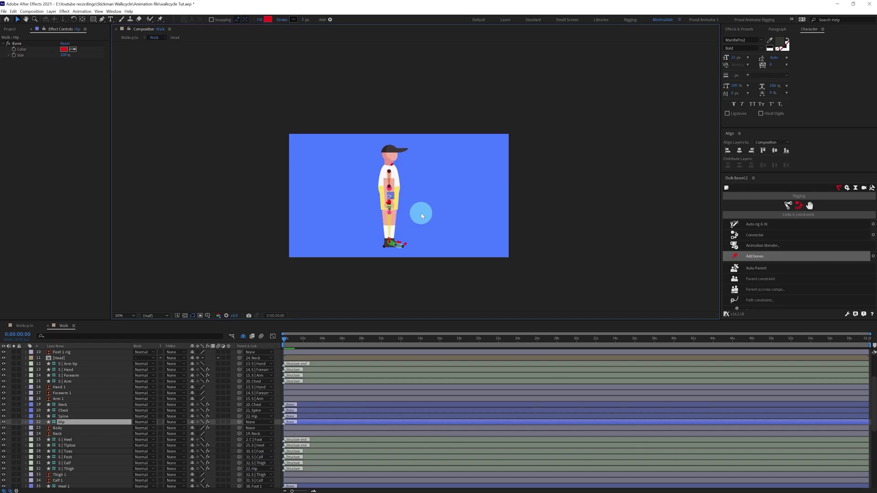
# Delete the leftover rig artwork layers from Hand 1 rig through Foot 1 rig
pyautogui.scroll(2, 422, 216)
pyautogui.scroll(3, 92, 387)
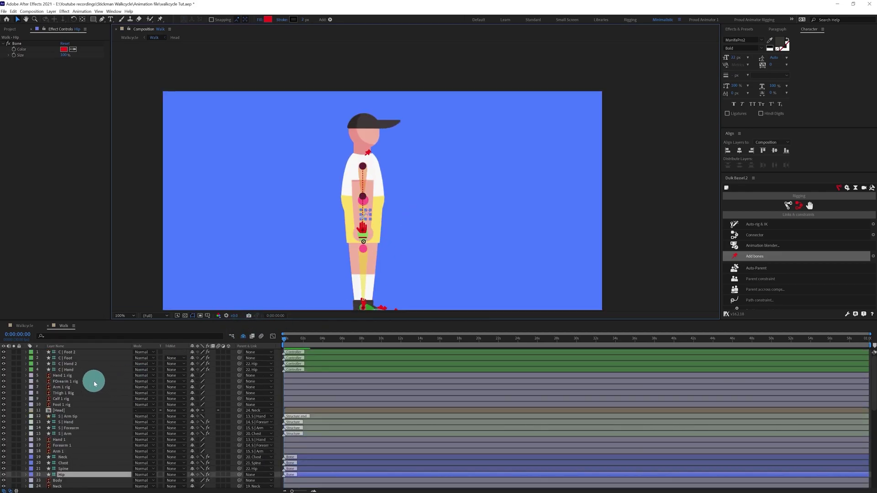
pyautogui.click(68, 406)
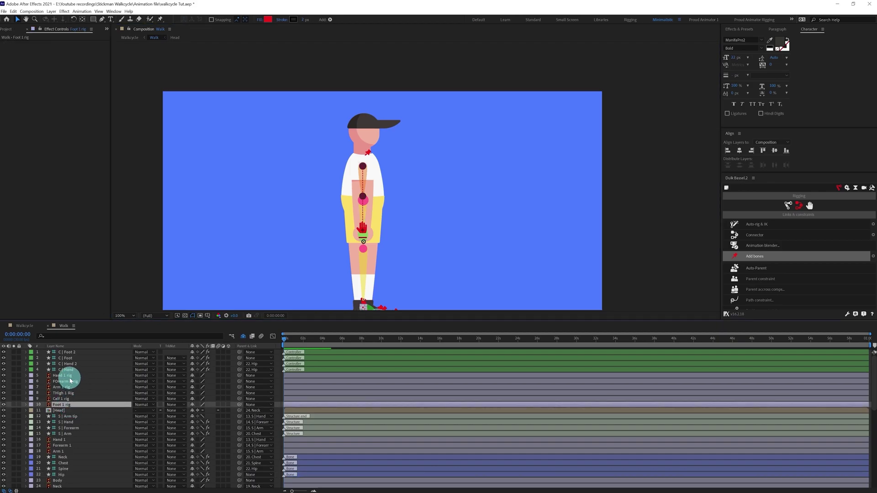
pyautogui.keyDown('shift'); pyautogui.click(70, 376); pyautogui.keyUp('shift')
pyautogui.press('Delete')
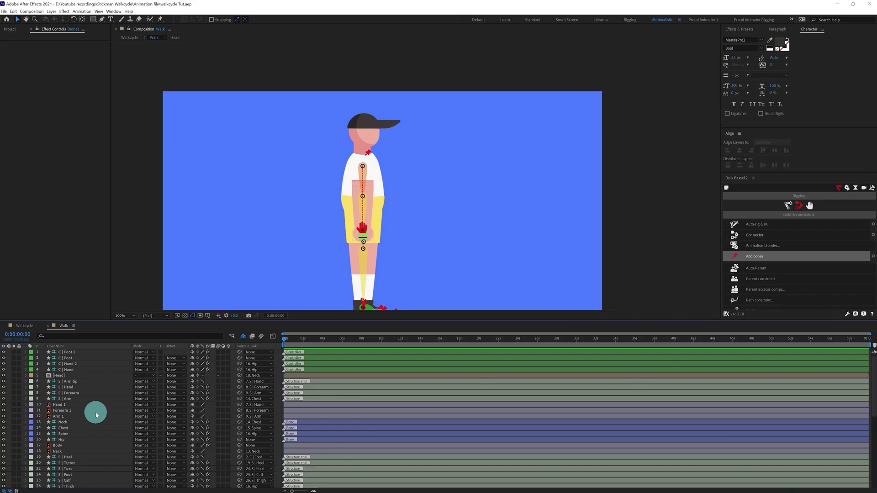
# Lock the Hand 1, Forearm 1 and Arm 1 artwork layers and mark them as shy
pyautogui.click(63, 416)
pyautogui.keyDown('shift'); pyautogui.click(61, 405); pyautogui.keyUp('shift')
pyautogui.click(19, 404)
pyautogui.click(192, 404)
pyautogui.click(192, 405)
pyautogui.click(192, 405)
# Turn off visibility of the S | Arm tip, S | Hand and S | Forearm structures and mark them as shy
pyautogui.click(68, 393)
pyautogui.keyDown('shift'); pyautogui.click(68, 382); pyautogui.keyUp('shift')
pyautogui.click(3, 381)
pyautogui.click(192, 381)
# Turn off visibility of the first leg's structures, from S | Heel through S | Thigh, and mark them as shy
pyautogui.click(69, 446)
pyautogui.keyDown('shift'); pyautogui.click(68, 422); pyautogui.keyUp('shift')
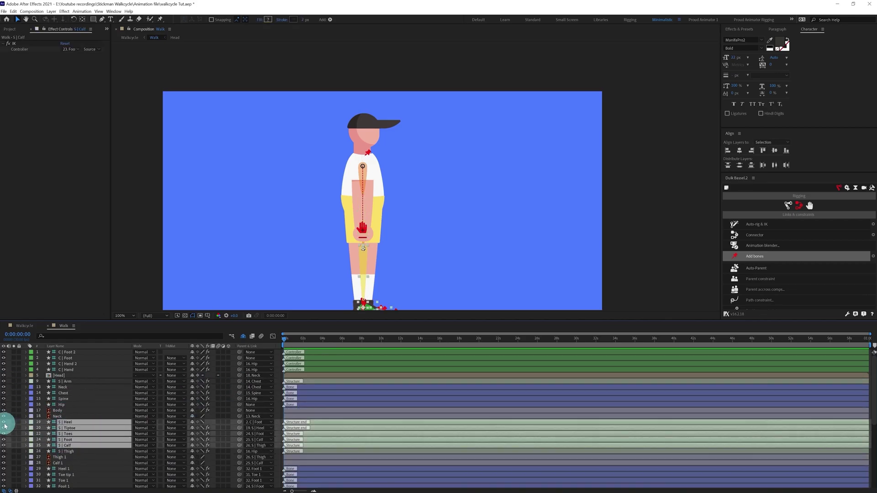
pyautogui.click(3, 422)
pyautogui.click(193, 422)
pyautogui.click(68, 422)
pyautogui.click(4, 422)
pyautogui.click(192, 422)
# Turn off visibility of the Heel 1, Toe tip 1 and Foot 1 bones and mark them as shy
pyautogui.click(64, 434)
pyautogui.keyDown('ctrl'); pyautogui.click(64, 451); pyautogui.keyUp('ctrl')
pyautogui.keyDown('ctrl'); pyautogui.click(66, 439); pyautogui.keyUp('ctrl')
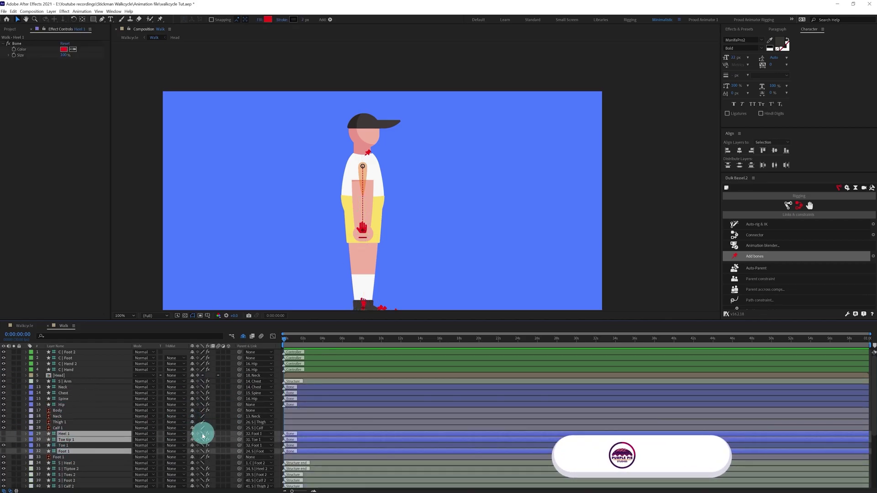
pyautogui.click(192, 434)
# Turn off visibility of the second leg's structures, from S | Heel 2 through S | Thigh 2, and mark them as shy
pyautogui.scroll(-1, 72, 429)
pyautogui.click(71, 428)
pyautogui.keyDown('shift'); pyautogui.click(69, 457); pyautogui.keyUp('shift')
pyautogui.click(4, 428)
pyautogui.click(192, 428)
# Turn off visibility of the Heel 2, Toe tip 2 and Foot 2 bones and mark them as shy
pyautogui.click(66, 457)
pyautogui.keyDown('shift'); pyautogui.click(66, 439); pyautogui.keyUp('shift')
pyautogui.click(3, 439)
pyautogui.click(192, 439)
pyautogui.hotkey('ctrl', 'z')
pyautogui.keyDown('ctrl'); pyautogui.click(79, 451); pyautogui.keyUp('ctrl')
pyautogui.click(192, 446)
pyautogui.click(4, 439)
# Turn off visibility of the second arm's tip, hand and forearm structures and mark them as shy
pyautogui.click(68, 451)
pyautogui.keyDown('shift'); pyautogui.click(69, 462); pyautogui.keyUp('shift')
pyautogui.click(4, 451)
pyautogui.click(192, 452)
# Lock the second arm's artwork layers, including Forearm 2 and Arm 2, and mark them as shy
pyautogui.click(78, 470)
pyautogui.keyDown('shift'); pyautogui.click(75, 457); pyautogui.keyUp('shift')
pyautogui.click(20, 475)
pyautogui.click(192, 476)
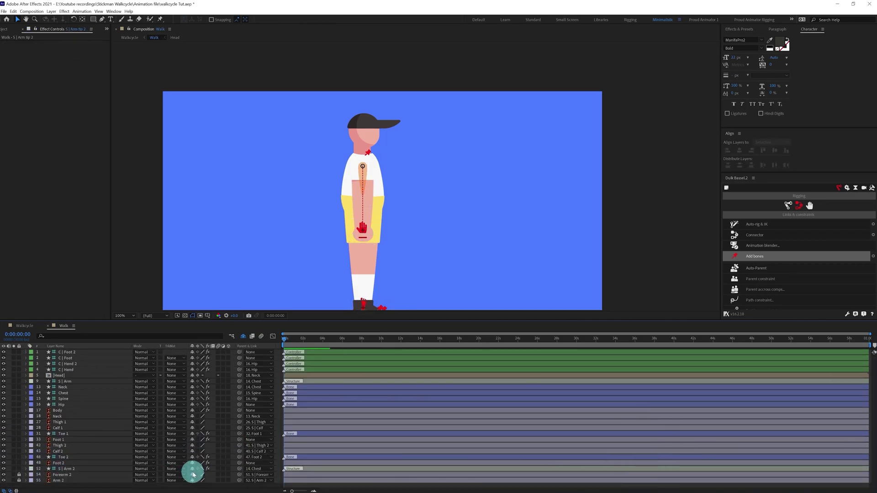
pyautogui.click(192, 475)
pyautogui.click(192, 474)
# Lock the Thigh 2 and Calf 2 artwork layers and mark them as shy
pyautogui.click(65, 452)
pyautogui.keyDown('shift'); pyautogui.click(63, 446); pyautogui.keyUp('shift')
pyautogui.click(19, 449)
pyautogui.click(192, 446)
pyautogui.click(192, 446)
# Mark the Thigh 1 and Calf 1 artwork layers as shy
pyautogui.click(87, 421)
pyautogui.keyDown('shift'); pyautogui.click(80, 427); pyautogui.keyUp('shift')
pyautogui.click(192, 422)
pyautogui.click(377, 459)
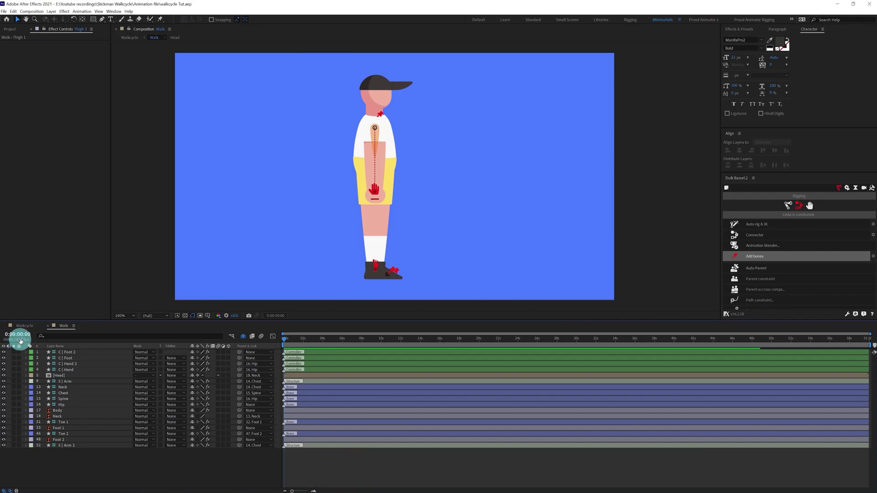
# End the work area at 0:00:00:29 and return to the first frame with the timeline zoomed in
pyautogui.click(19, 335)
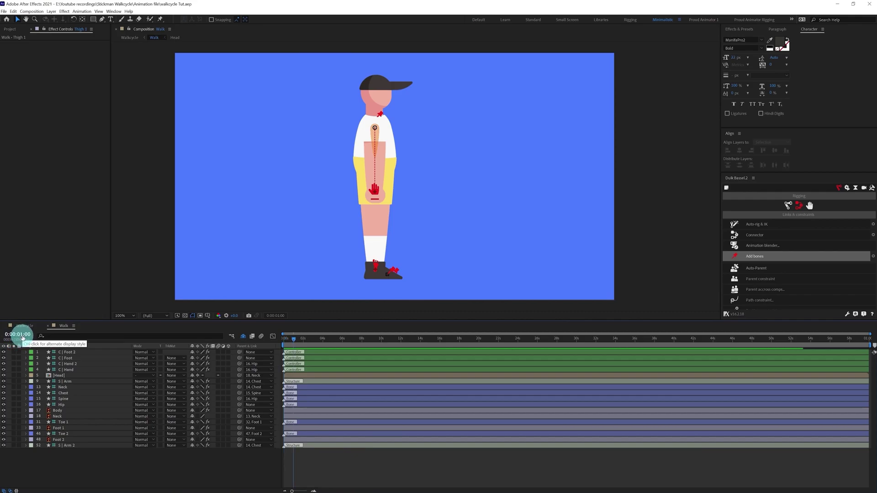
pyautogui.press('=')
pyautogui.press('=')
pyautogui.press('=')
pyautogui.moveTo(358, 390); pyautogui.dragTo(461, 391)
pyautogui.press('n')
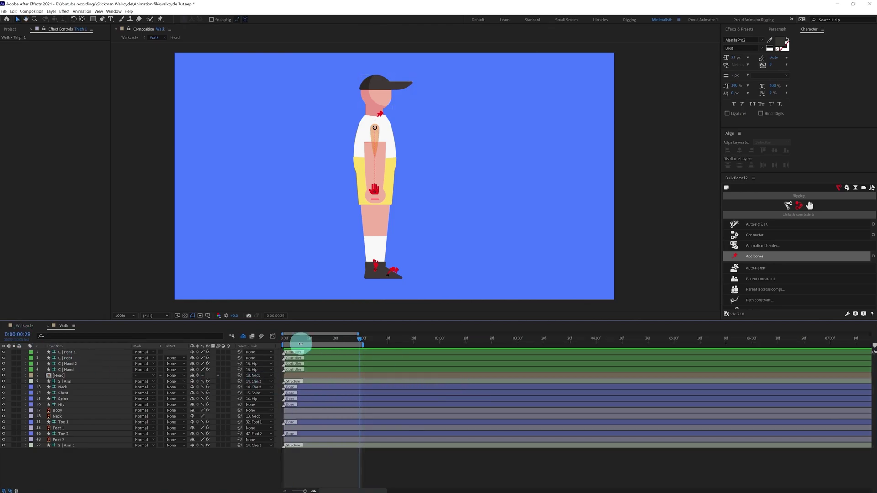
pyautogui.moveTo(303, 343); pyautogui.dragTo(256, 344)
pyautogui.press('=')
pyautogui.press('=')
pyautogui.press('=')
# Show the rulers and place a horizontal guide along the soles of the shoes as the ground line
pyautogui.moveTo(336, 223); pyautogui.dragTo(256, 198)
pyautogui.scroll(1, 254, 235)
pyautogui.scroll(-2, 303, 212)
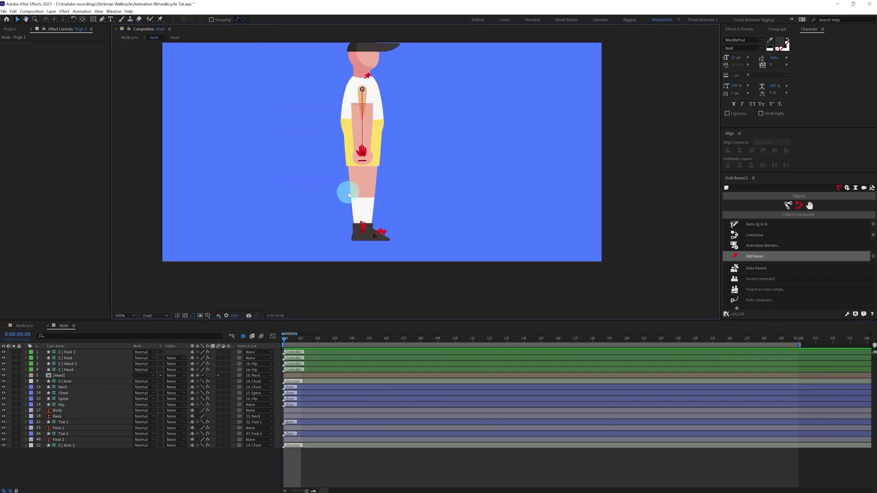
pyautogui.hotkey('ctrl', 'r')
pyautogui.moveTo(317, 44); pyautogui.dragTo(326, 252)
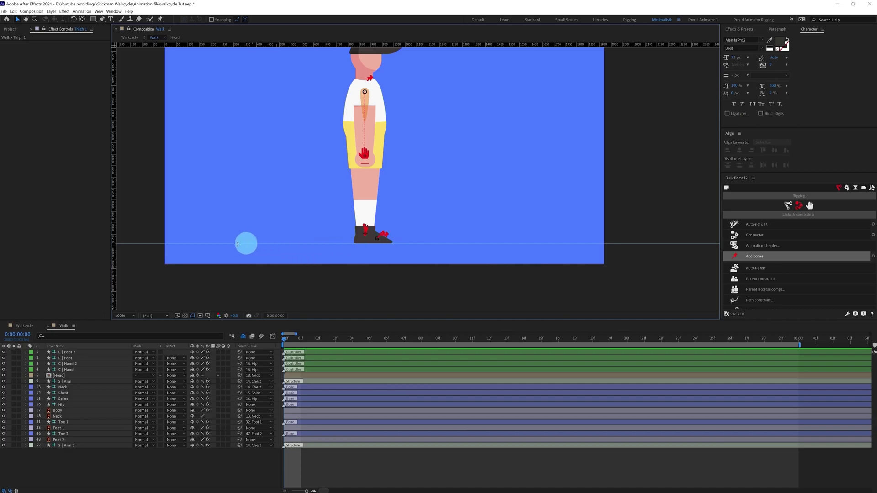
# At the first frame, set Position and Rotation keyframes on C | Foot and a Rotation keyframe on Toe 1
pyautogui.click(70, 359)
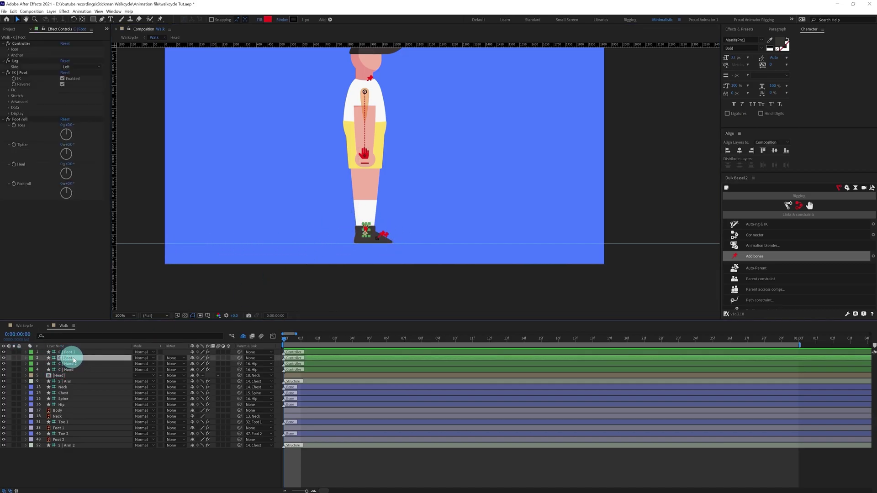
pyautogui.press('p')
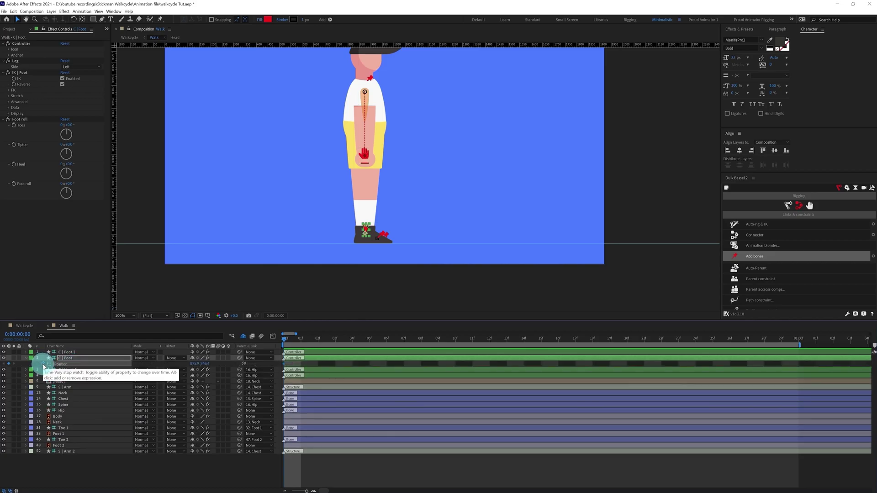
pyautogui.press('r')
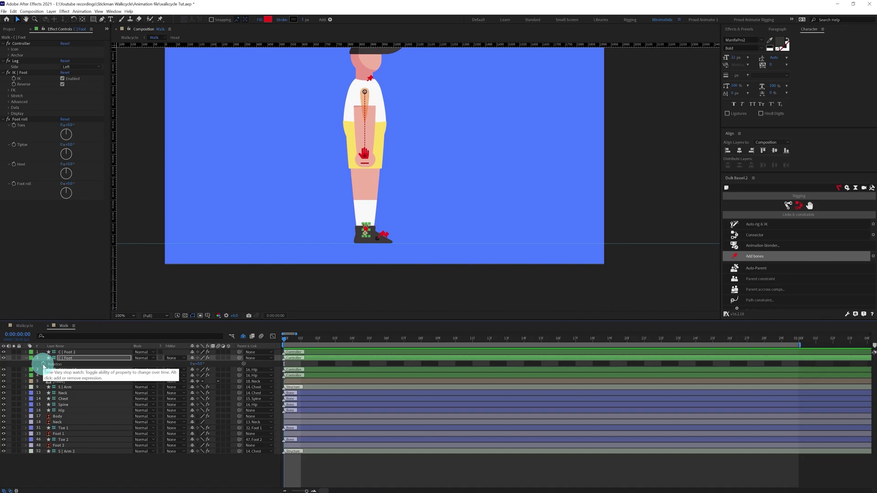
pyautogui.click(43, 365)
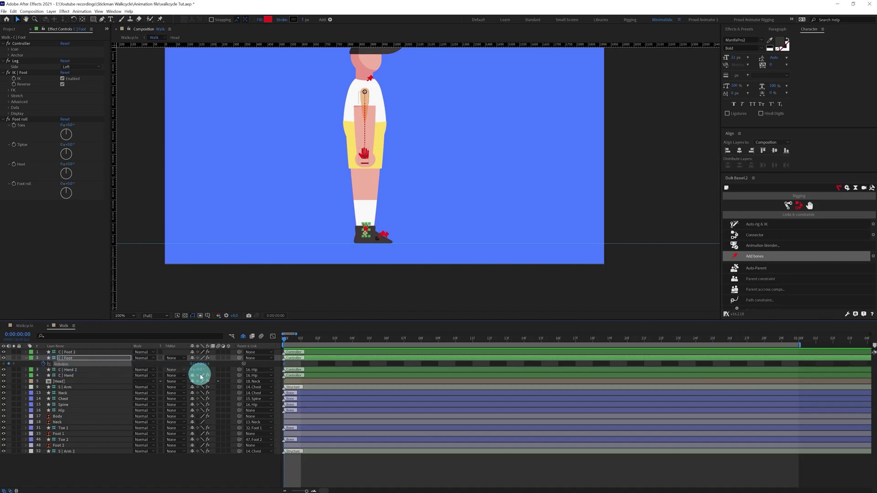
pyautogui.press('u')
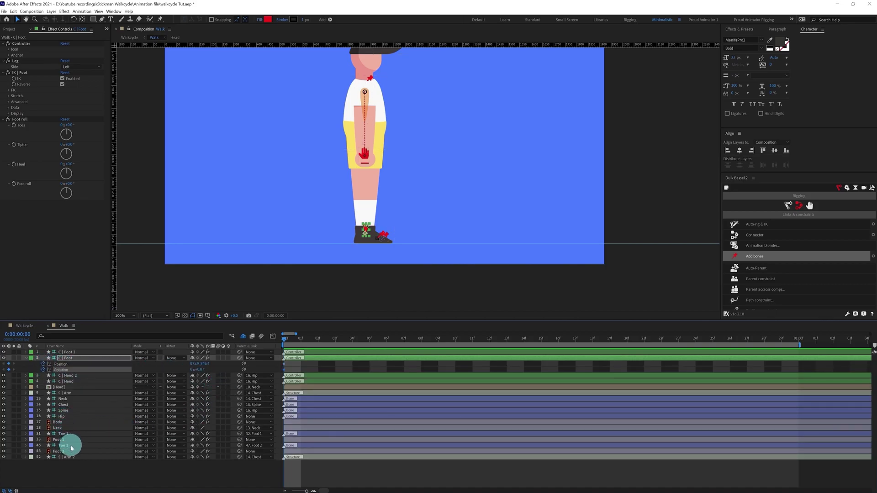
pyautogui.click(64, 434)
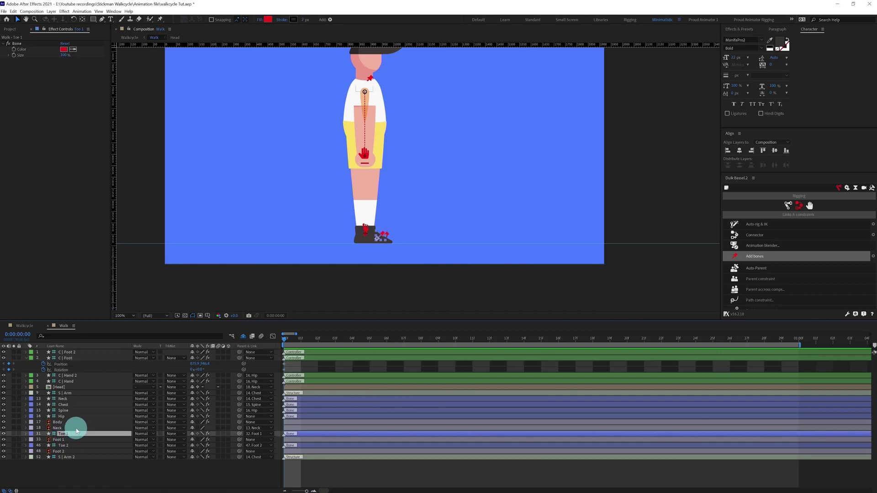
pyautogui.press('u')
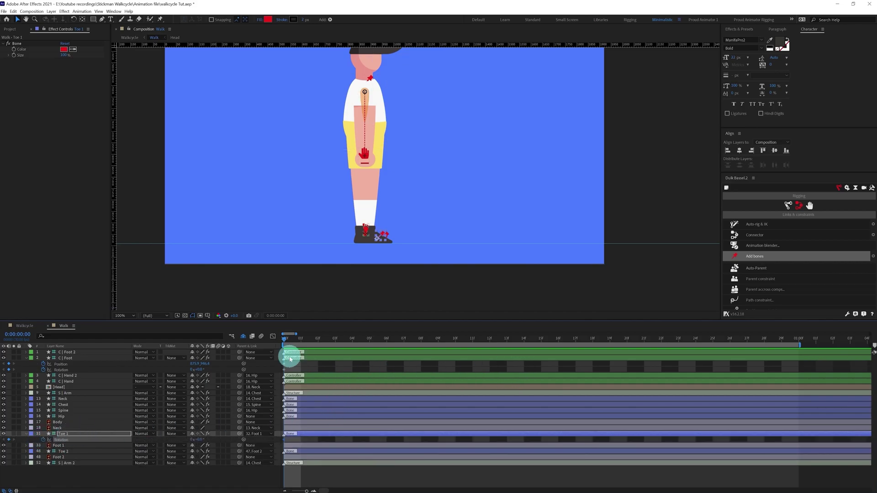
# Pose C | Foot forward with its heel on the guide, rotated about -22°, and bend Toe 1 upward
pyautogui.click(69, 358)
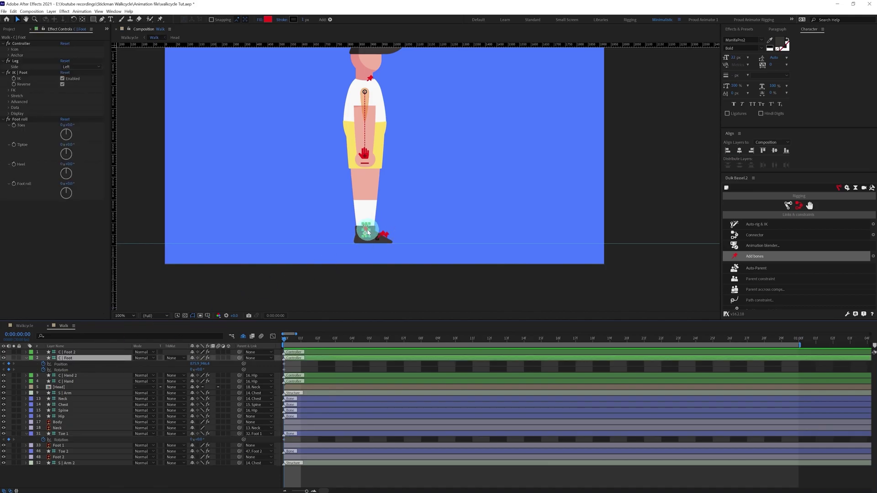
pyautogui.moveTo(369, 230); pyautogui.dragTo(425, 228)
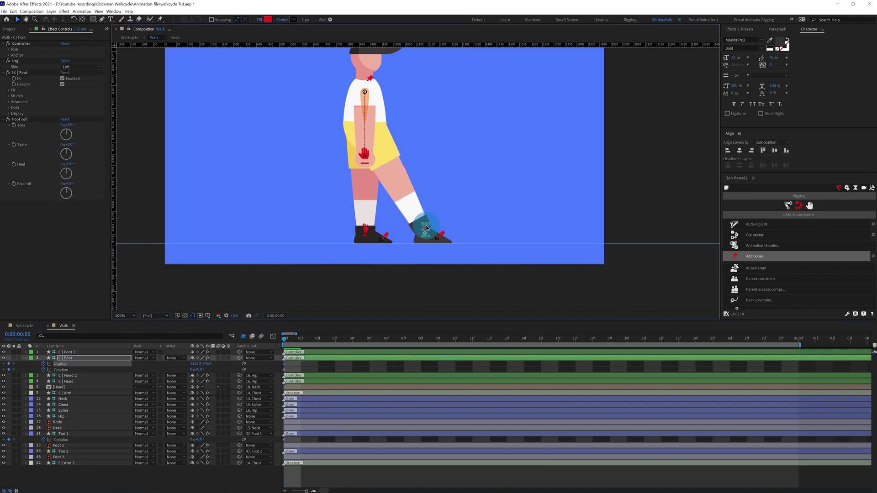
pyautogui.moveTo(423, 230); pyautogui.dragTo(427, 228)
pyautogui.moveTo(199, 370); pyautogui.dragTo(194, 370)
pyautogui.click(199, 364)
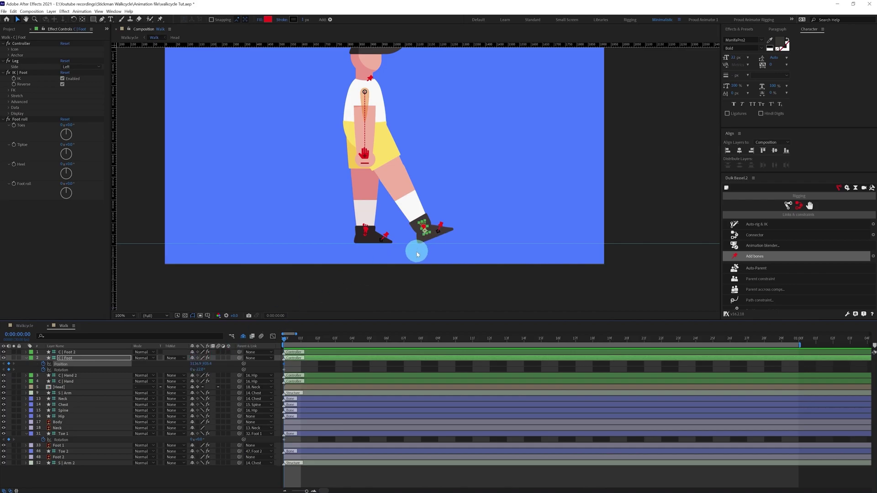
pyautogui.moveTo(421, 230); pyautogui.dragTo(419, 231)
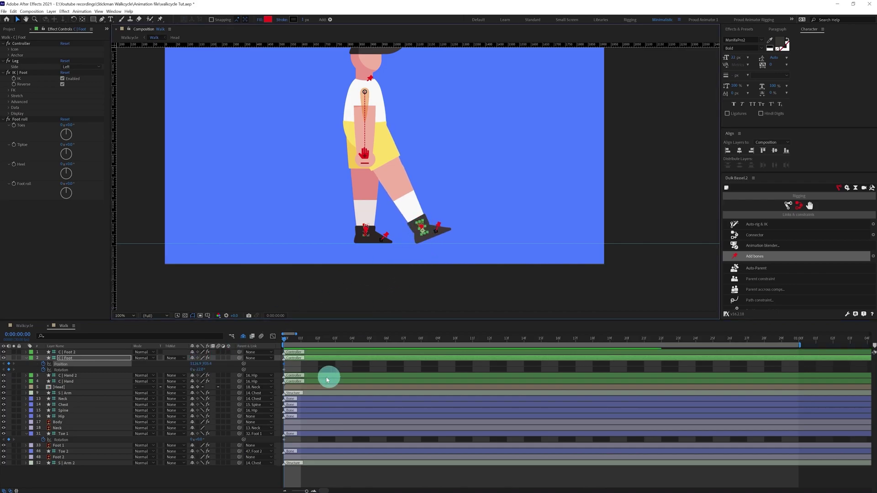
pyautogui.click(201, 440)
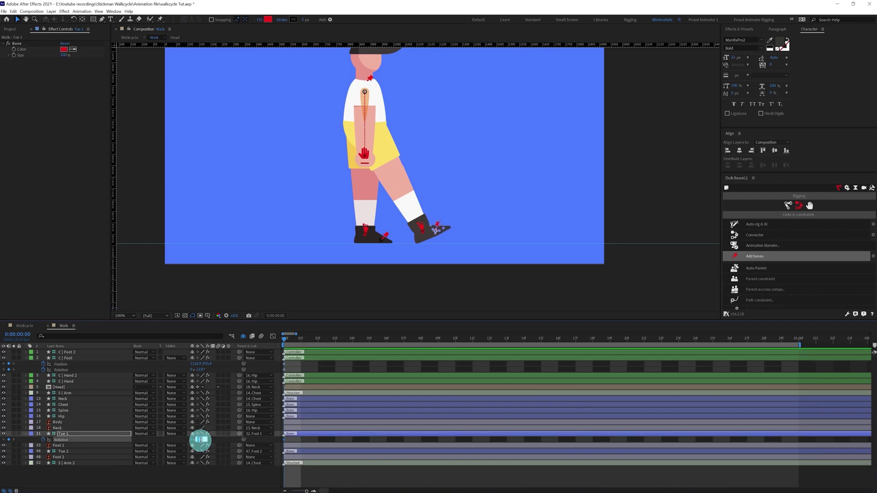
pyautogui.click(310, 370)
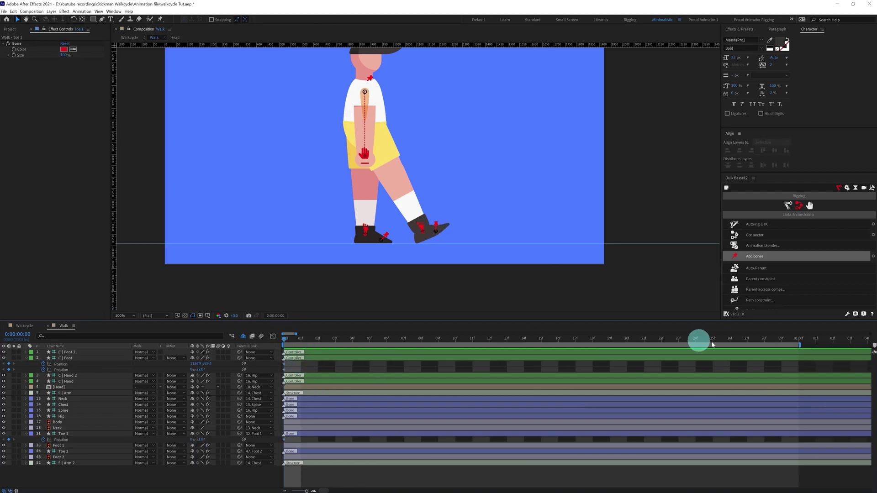
# Add matching keyframes at 0:00:01:00 for C | Foot's Position and Rotation and Toe 1's Rotation
pyautogui.click(799, 341)
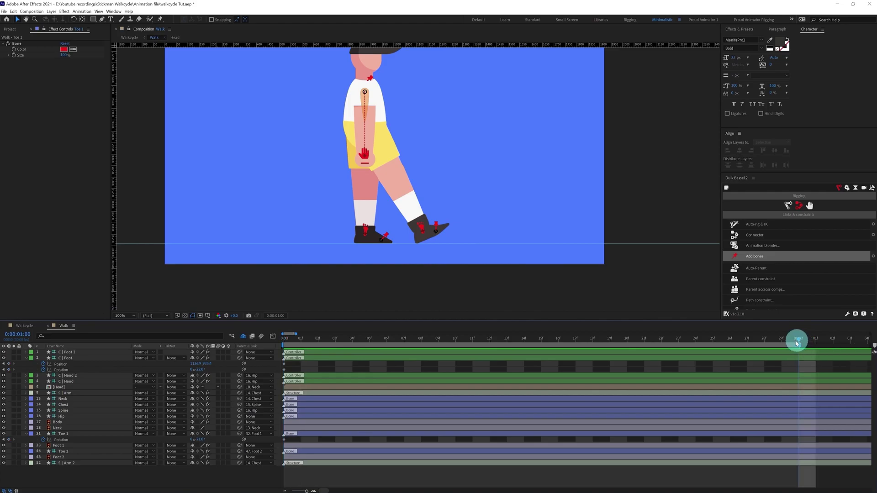
pyautogui.click(7, 364)
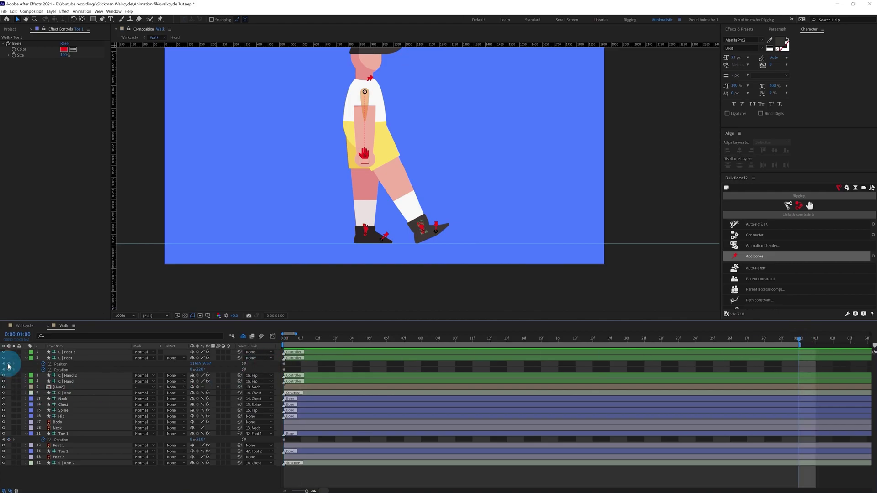
pyautogui.click(8, 439)
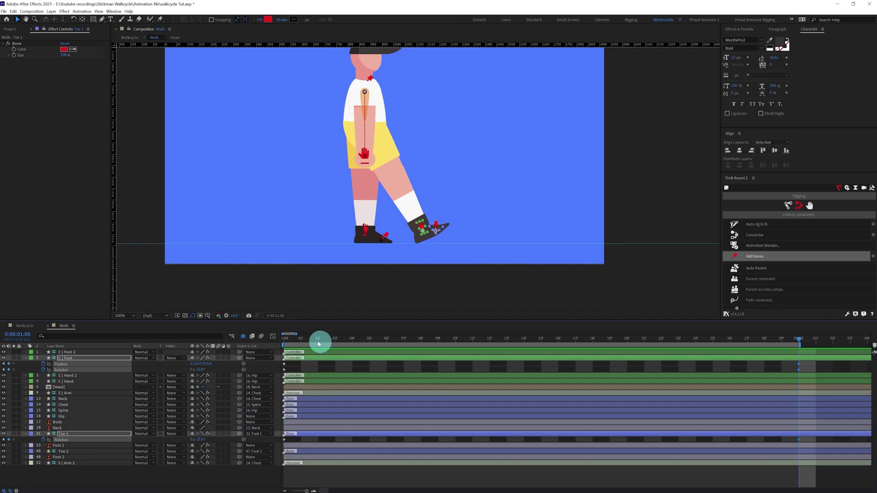
# At 0:00:00:15, move C | Foot behind the body and rotate it so the heel lifts and the toe meets the ground guide
pyautogui.click(283, 340)
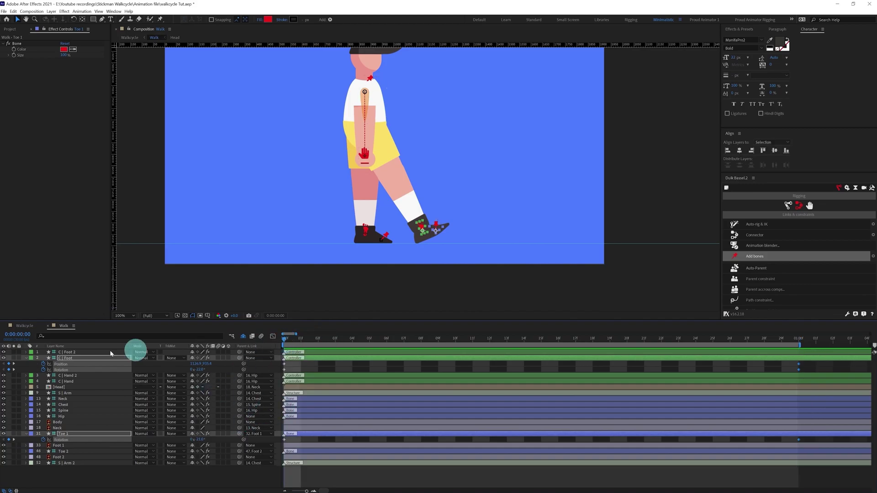
pyautogui.click(17, 335)
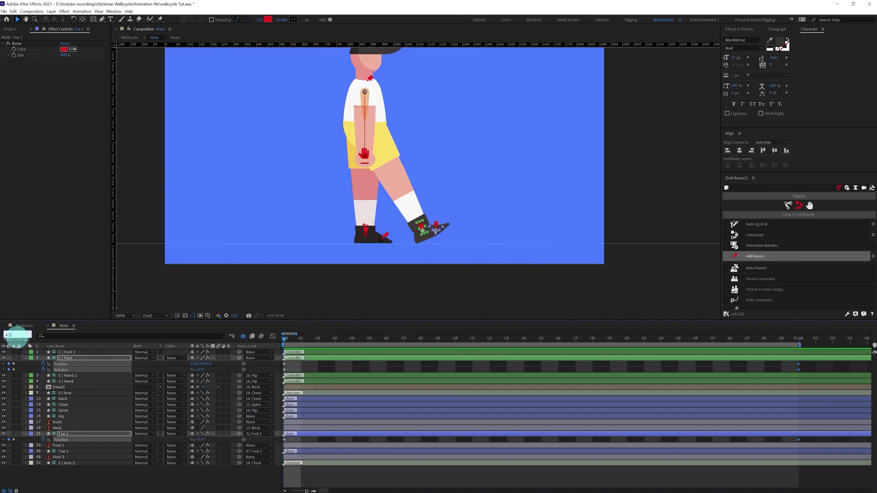
pyautogui.press('Return')
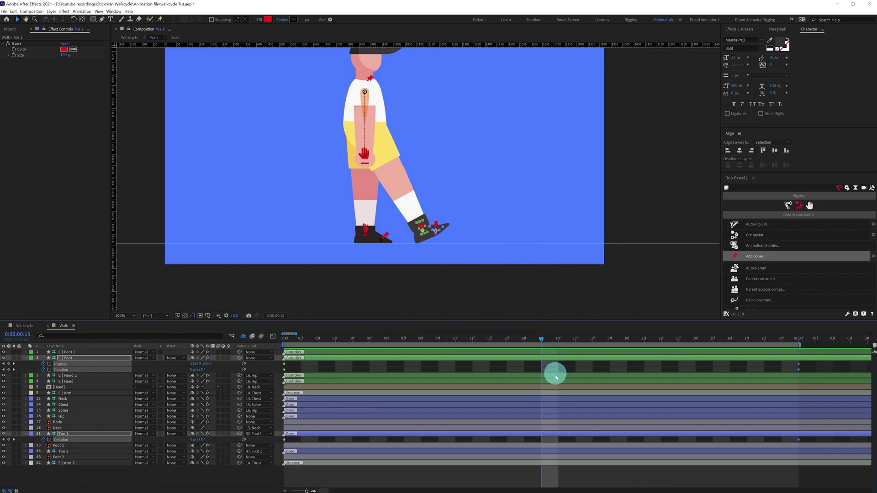
pyautogui.click(421, 232)
pyautogui.moveTo(422, 228); pyautogui.dragTo(324, 229)
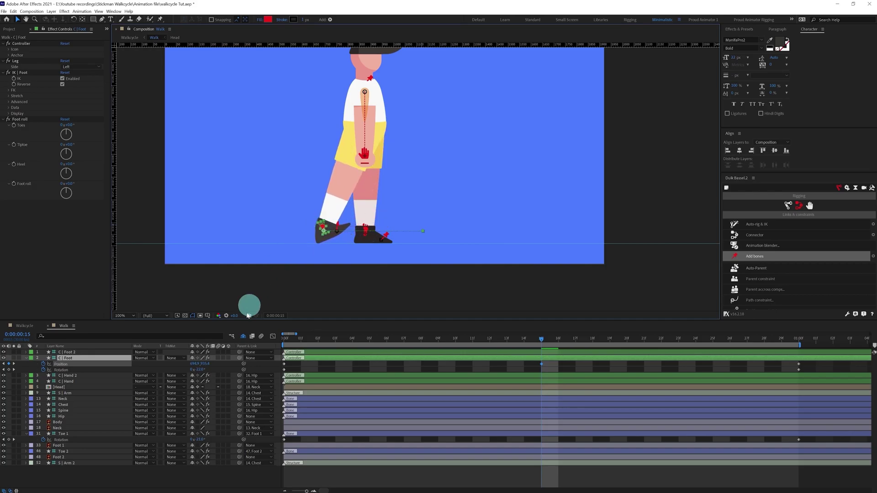
pyautogui.moveTo(197, 369); pyautogui.dragTo(216, 367)
pyautogui.moveTo(326, 229); pyautogui.dragTo(326, 224)
pyautogui.click(117, 362)
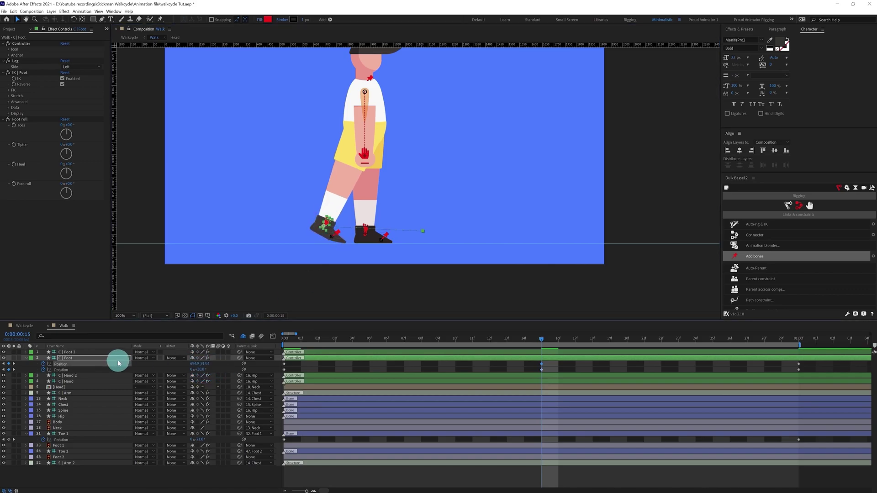
# At 0:00:00:15, refine C | Foot's rotation and height and bend Toe 1 flat against the ground guide
pyautogui.click(202, 369)
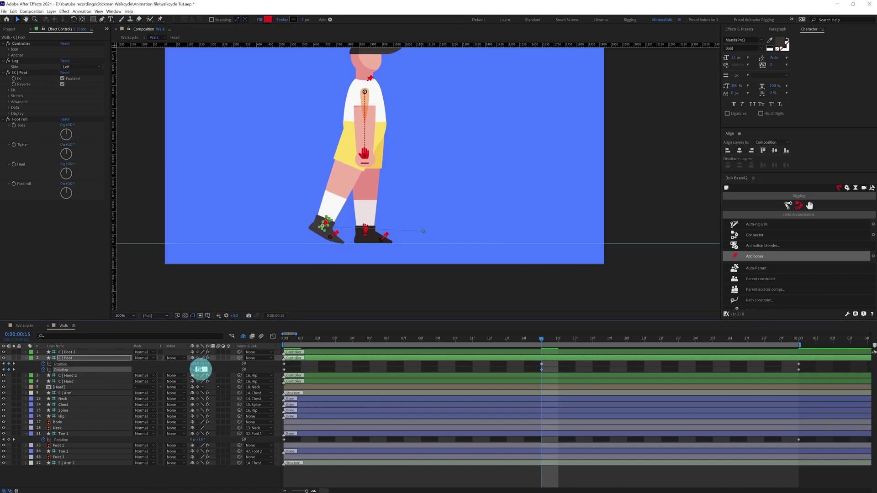
pyautogui.click(200, 440)
pyautogui.press('Return')
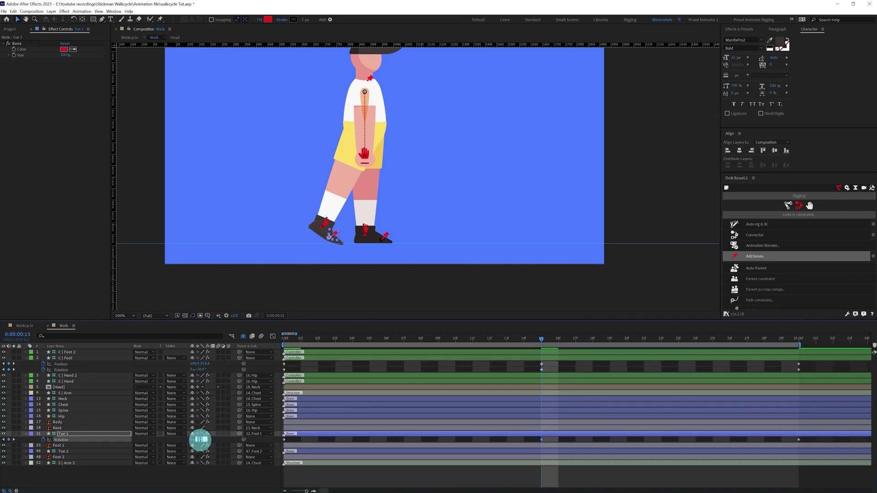
pyautogui.click(104, 359)
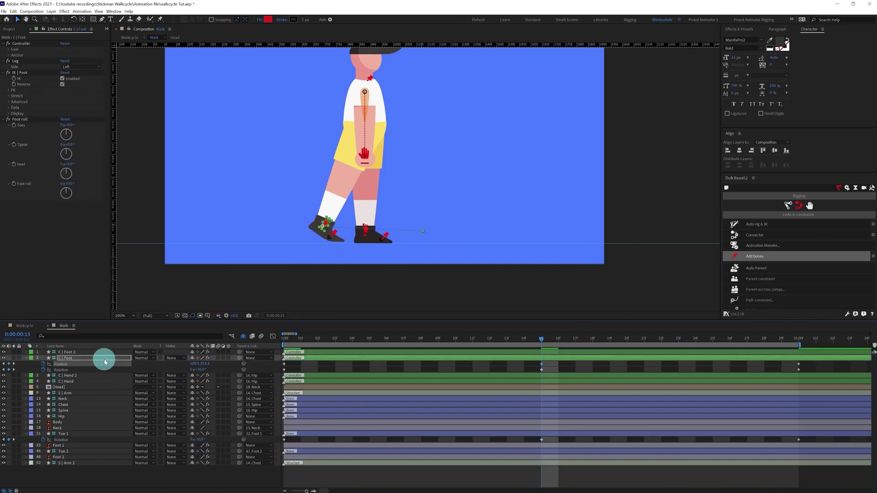
# Apply Easy Ease to all Position and Rotation keyframes of C | Foot and Toe 1
pyautogui.moveTo(816, 362); pyautogui.dragTo(266, 450)
pyautogui.press('F9')
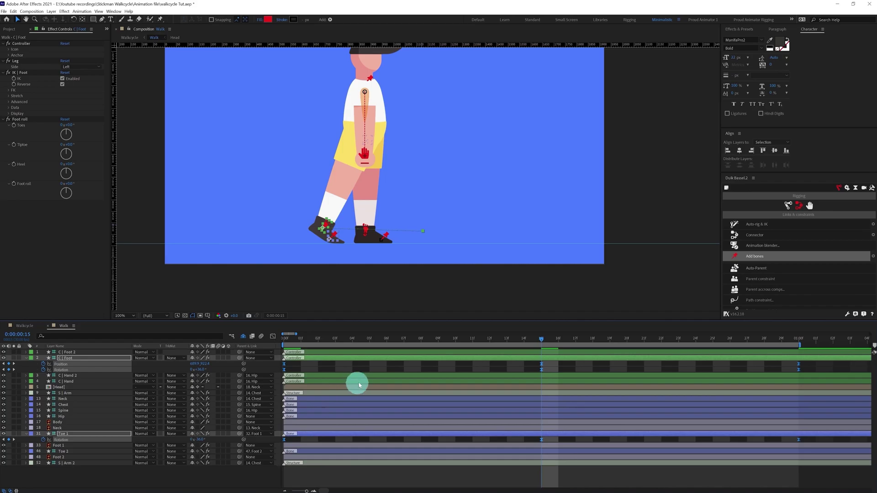
pyautogui.click(366, 365)
# At 0:00:00:23, lift C | Foot well above the ground, tip its toes downward, and keyframe a new Toe 1 bend
pyautogui.moveTo(288, 340); pyautogui.dragTo(542, 345)
pyautogui.click(21, 336)
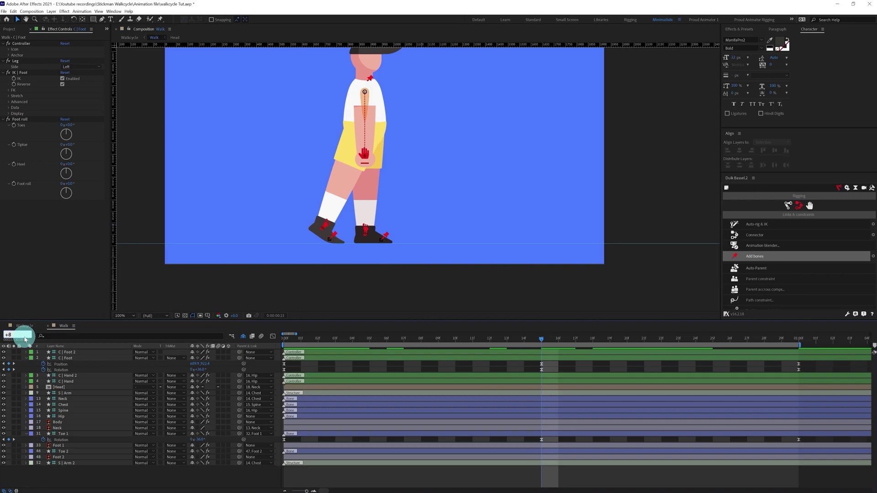
pyautogui.write('+8')
pyautogui.press('Return')
pyautogui.click(627, 358)
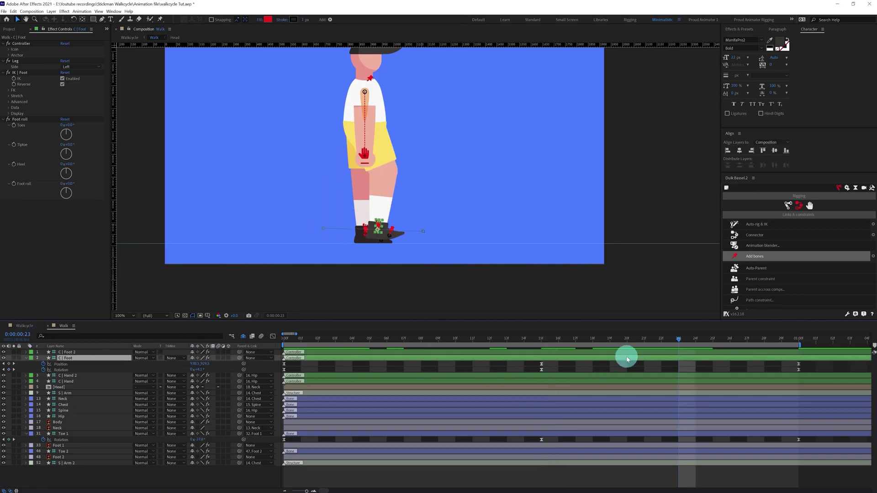
pyautogui.press('Up')
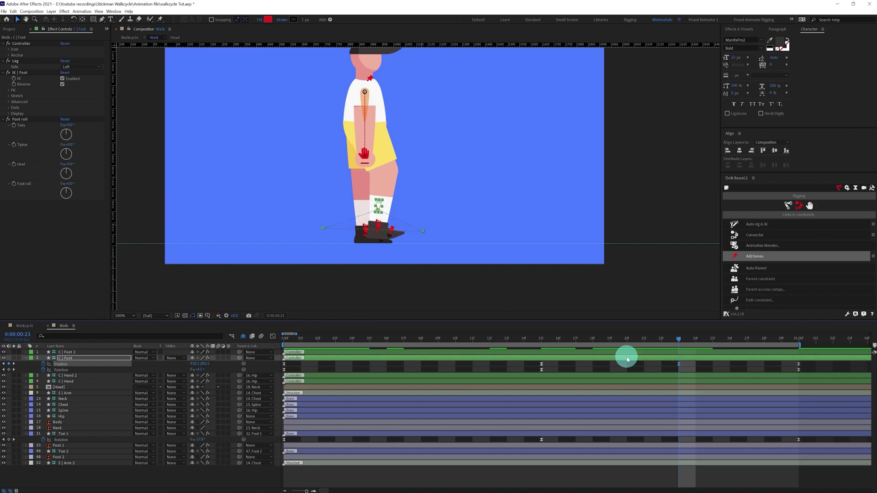
pyautogui.moveTo(379, 205); pyautogui.dragTo(380, 211)
pyautogui.moveTo(201, 369); pyautogui.dragTo(214, 369)
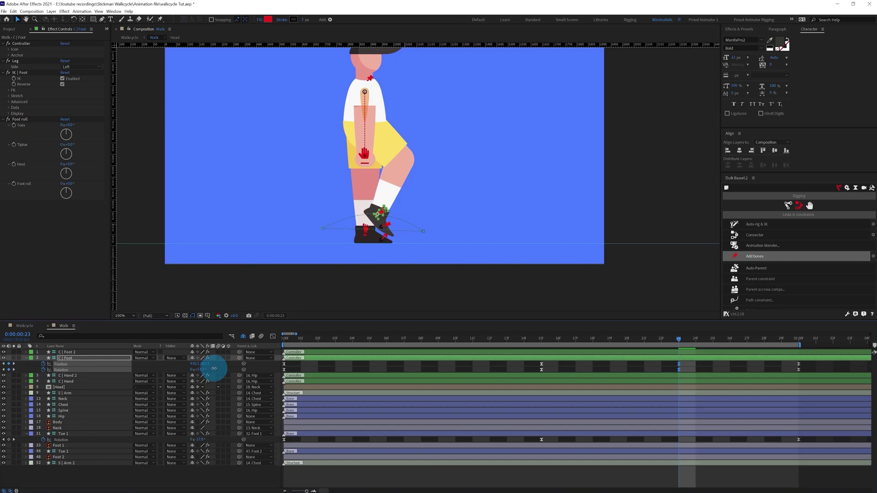
pyautogui.moveTo(198, 437); pyautogui.dragTo(206, 437)
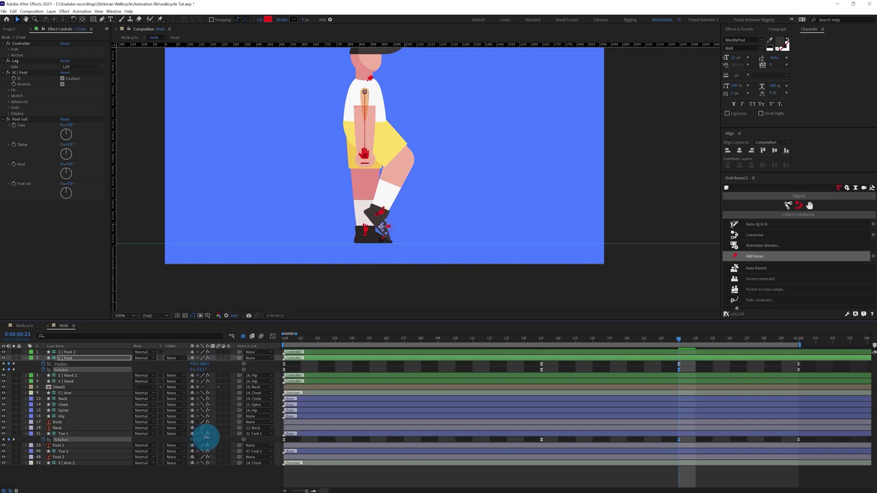
# At 0:00:00:03, flatten the front foot by setting the Rotation of C | Foot and Toe 1 to 0°
pyautogui.click(284, 339)
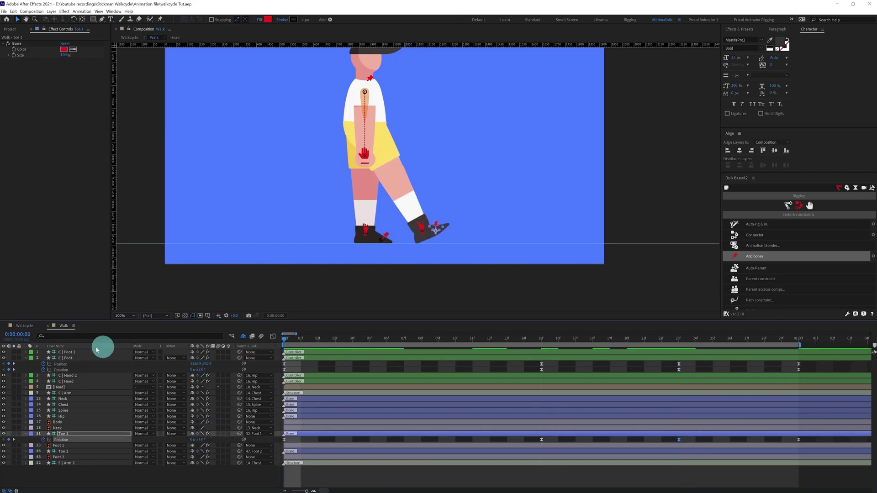
pyautogui.click(18, 335)
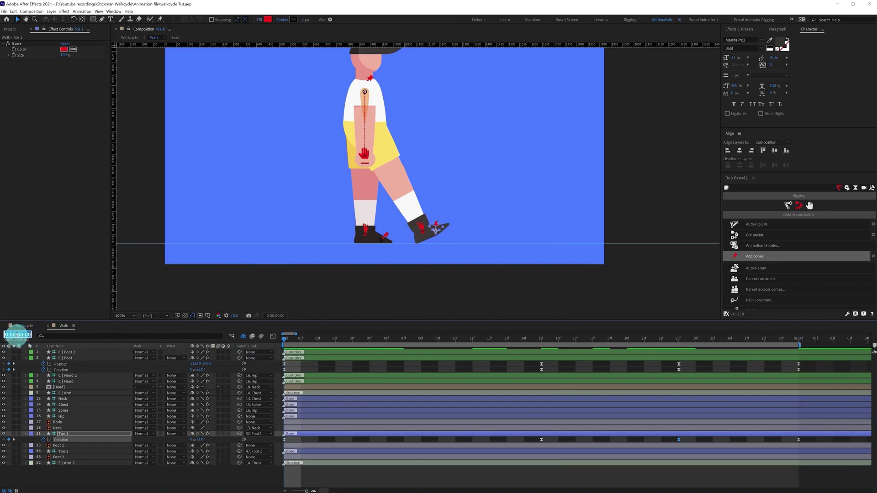
pyautogui.write('+3')
pyautogui.press('Return')
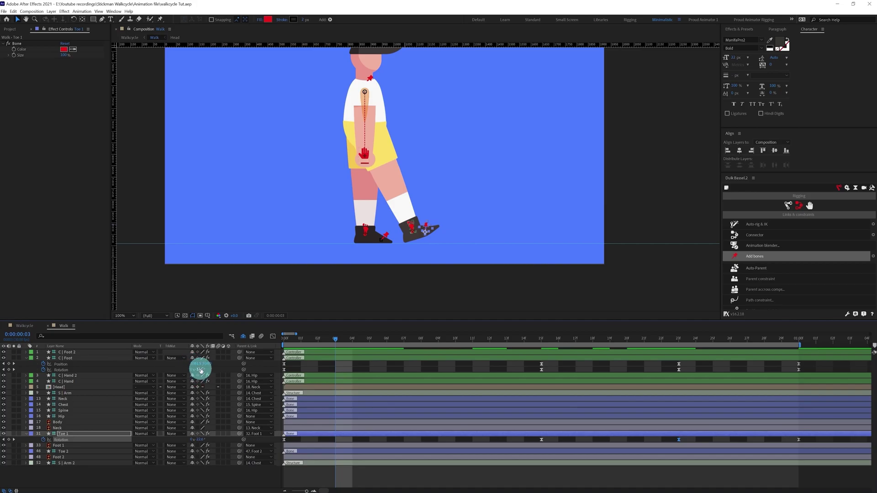
pyautogui.click(201, 370)
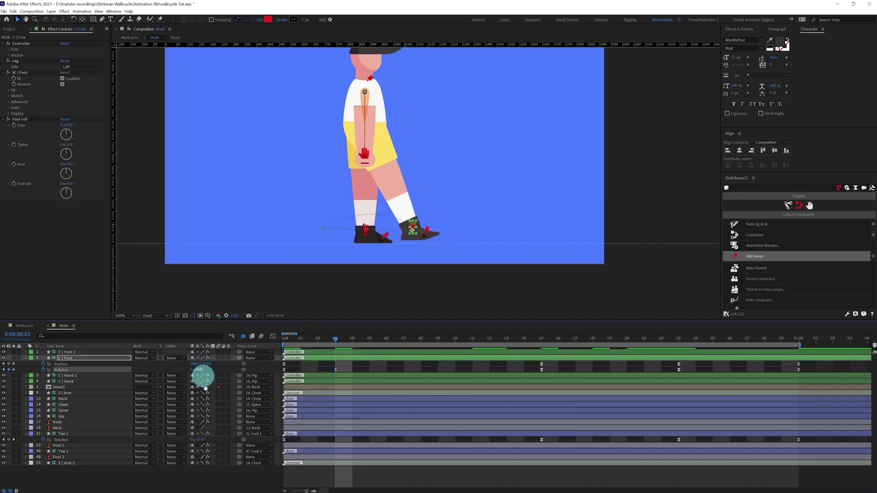
pyautogui.click(201, 440)
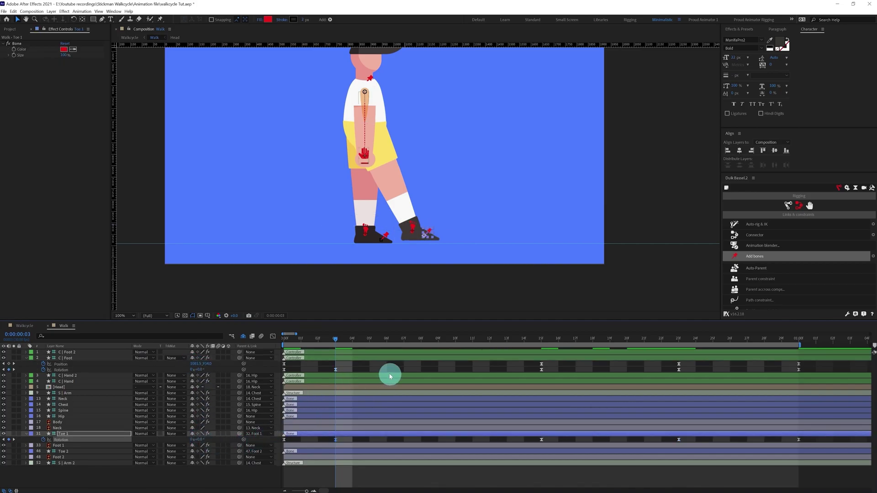
# Find the moment at 0:00:00:09 when the foot passes under the body and set C | Foot's and Toe 1's Rotation to 0°
pyautogui.press('pagedown')
pyautogui.press('pagedown')
pyautogui.press('pagedown')
pyautogui.press('pagedown')
pyautogui.press('pagedown')
pyautogui.press('pagedown')
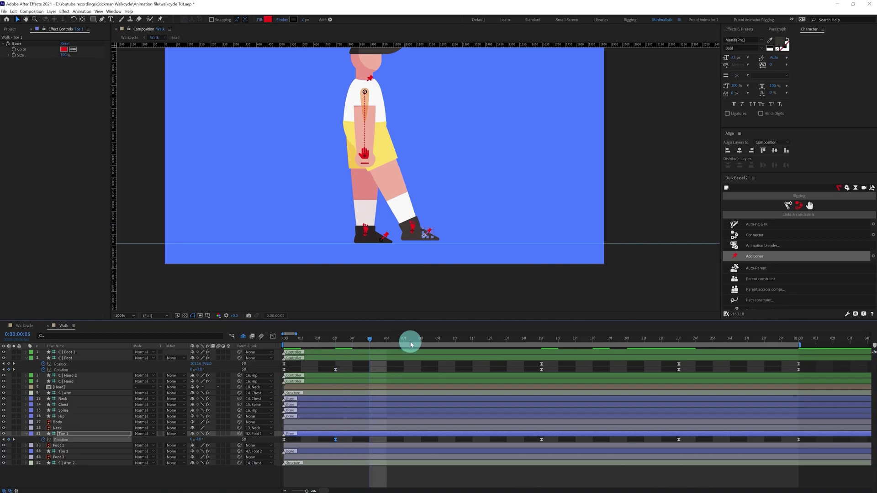
pyautogui.press('pagedown')
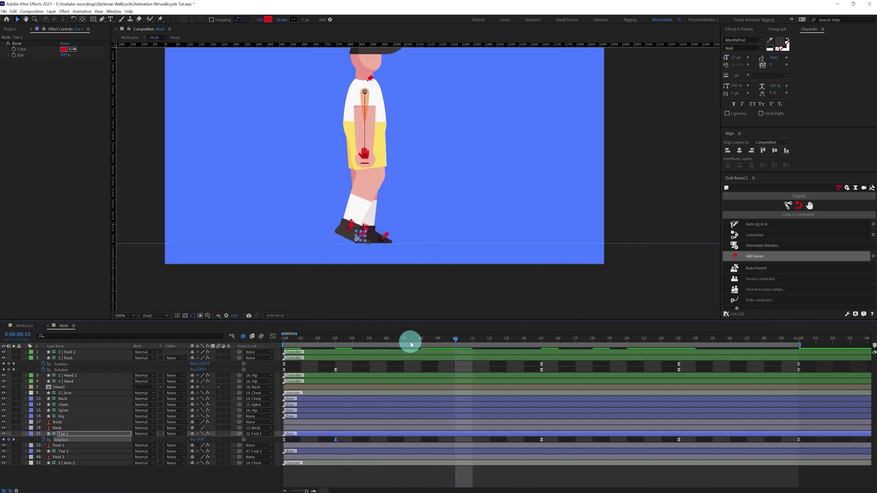
pyautogui.press('pageup')
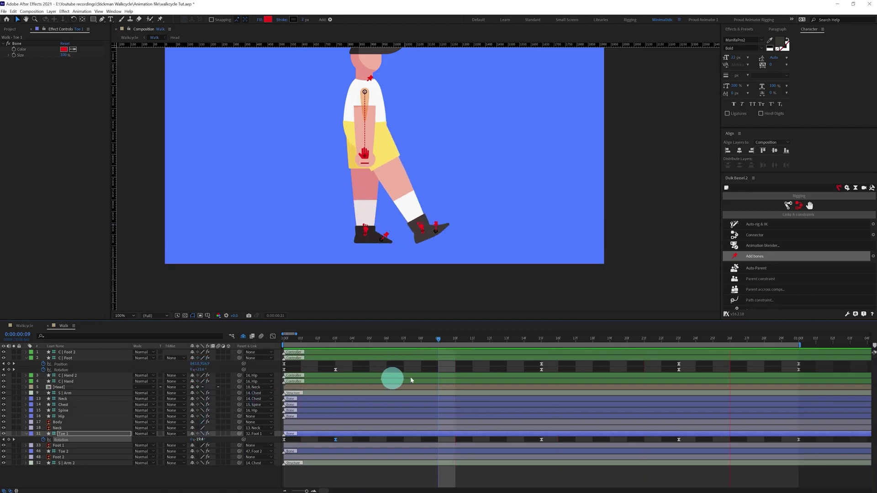
pyautogui.click(439, 339)
pyautogui.click(201, 369)
pyautogui.write('0')
pyautogui.press('Return')
pyautogui.click(201, 439)
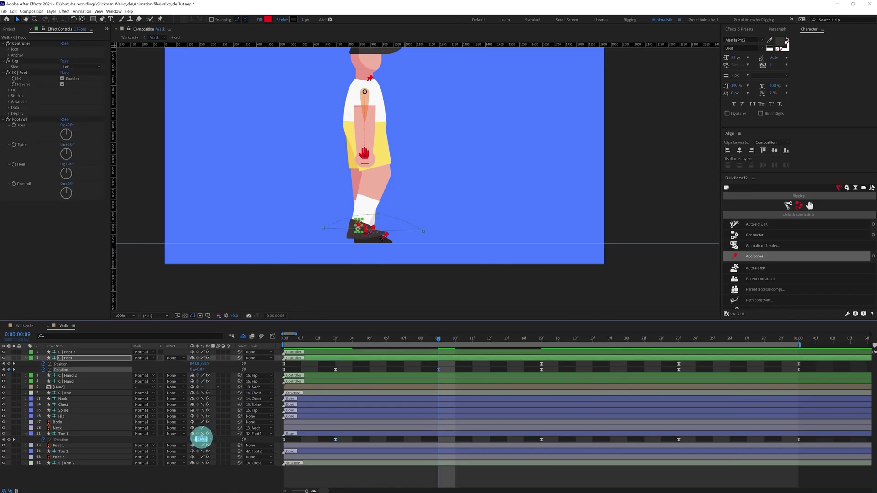
pyautogui.press('Return')
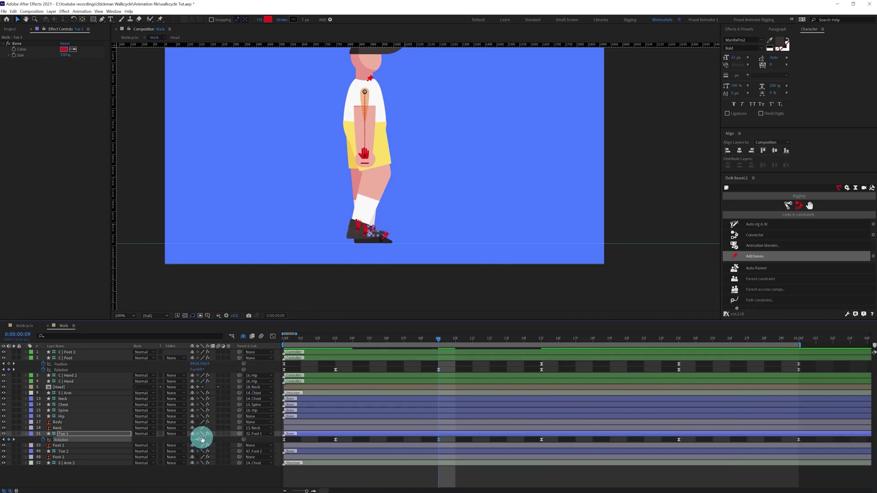
# Lower C | Foot onto the ground guide with Position keyframes at 0:00:00:09 and 0:00:00:03
pyautogui.click(432, 361)
pyautogui.press('Down')
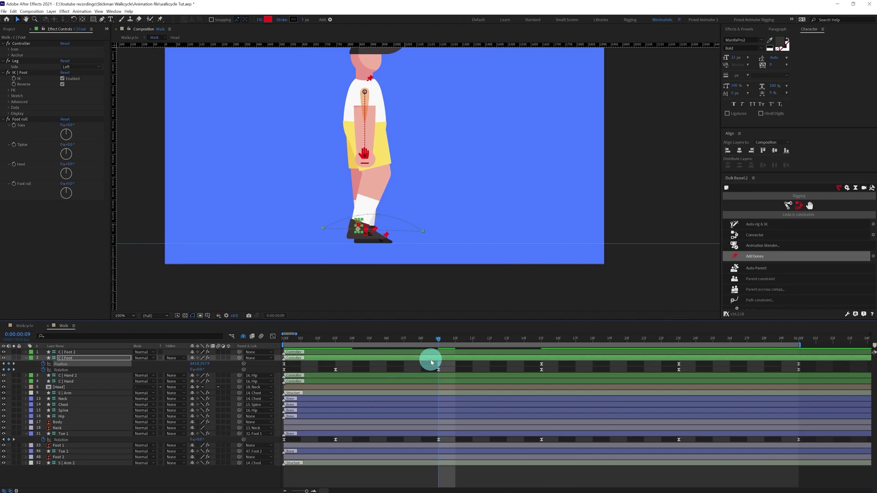
pyautogui.press('Down')
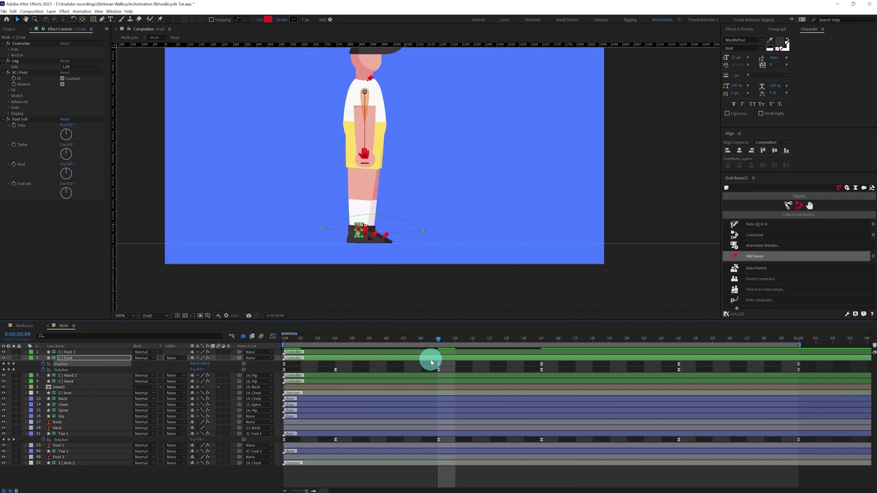
pyautogui.click(339, 339)
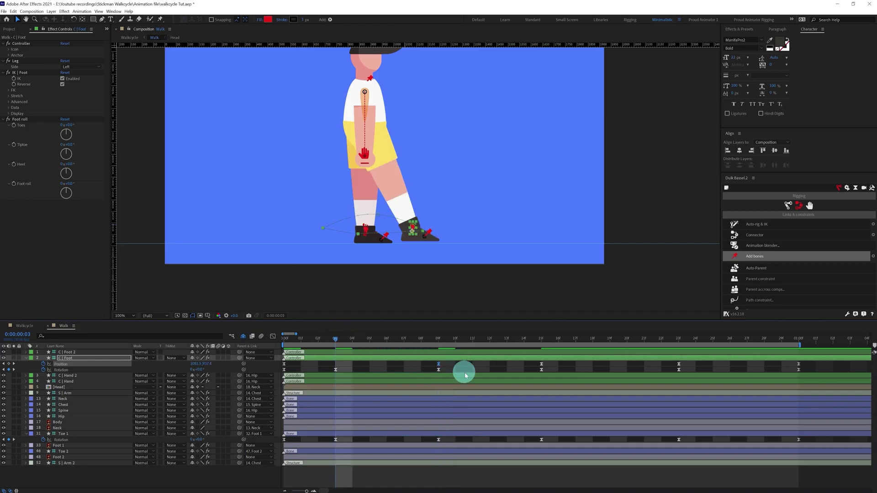
pyautogui.hotkey('ctrl', 'v')
pyautogui.hotkey('ctrl', 'z')
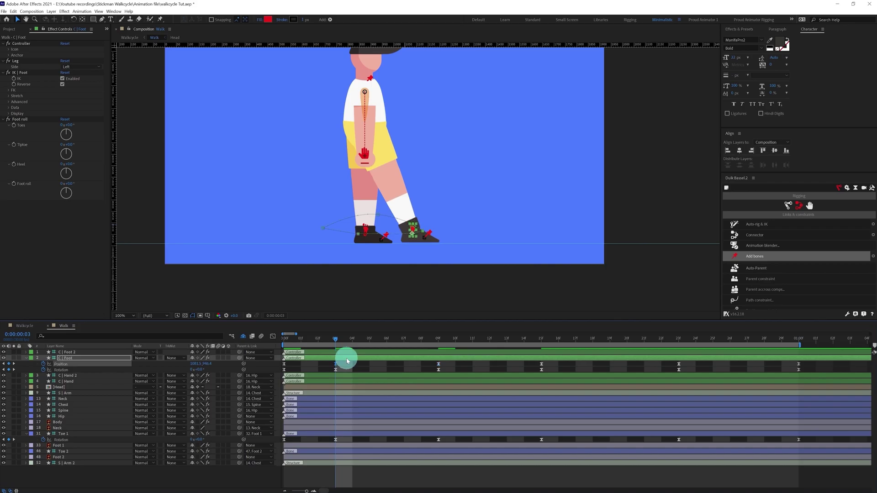
# At 0:00:00:18, raise C | Foot slightly with a new Position keyframe so the toe clears the ground, and save the project
pyautogui.moveTo(342, 337); pyautogui.dragTo(561, 364)
pyautogui.click(542, 364)
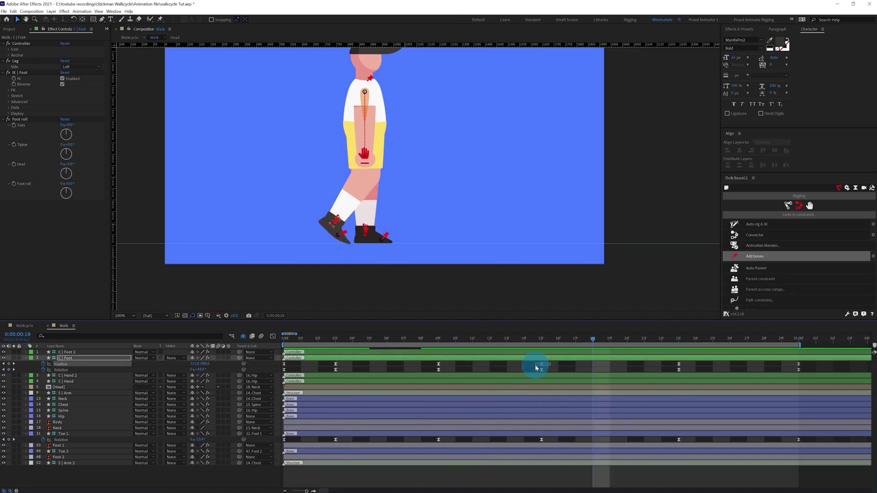
pyautogui.moveTo(249, 213); pyautogui.dragTo(255, 175)
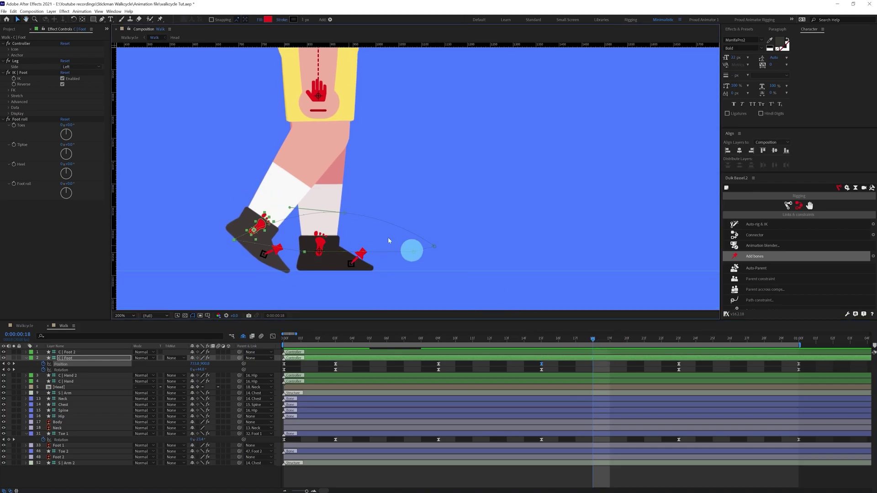
pyautogui.moveTo(262, 223); pyautogui.dragTo(282, 211)
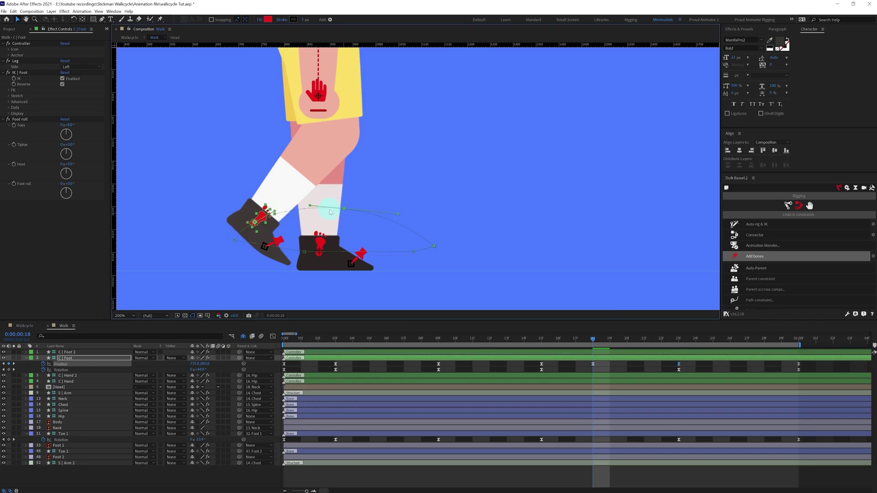
pyautogui.scroll(-1, 333, 207)
pyautogui.click(595, 364)
pyautogui.hotkey('ctrl', 's')
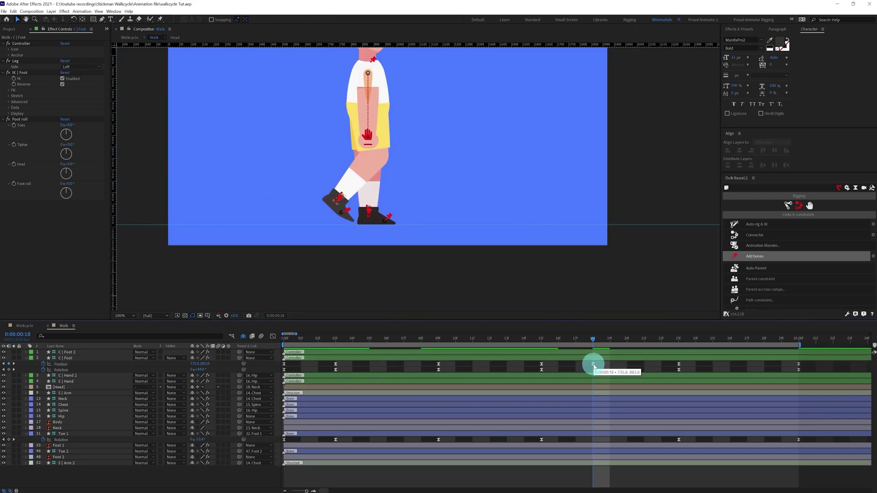
# Convert C | Foot's Position keyframe at 0:00:00:18 and its Position and Rotation keyframes at 0:00:00:23 to Auto Bezier, and preview the walk
pyautogui.click(593, 365)
pyautogui.moveTo(684, 366)
pyautogui.mouseDown()
pyautogui.moveTo(671, 368)
pyautogui.moveTo(677, 373)
pyautogui.mouseUp()
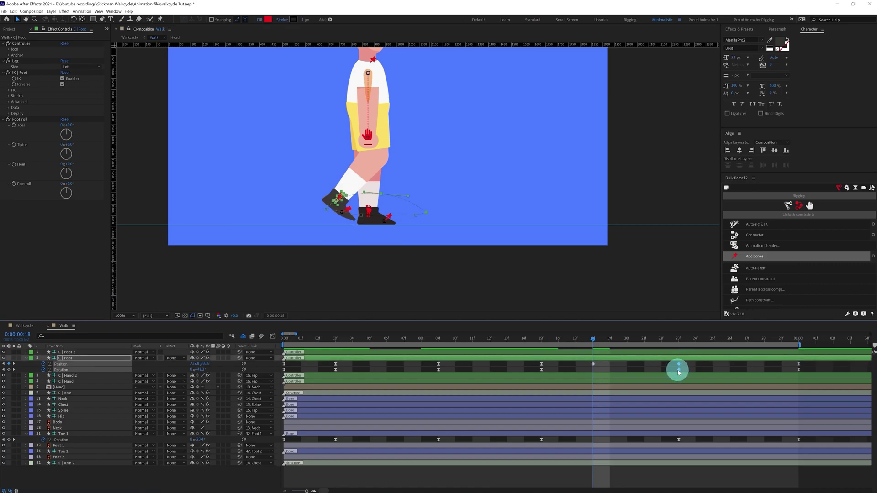
pyautogui.click(284, 338)
pyautogui.click(299, 368)
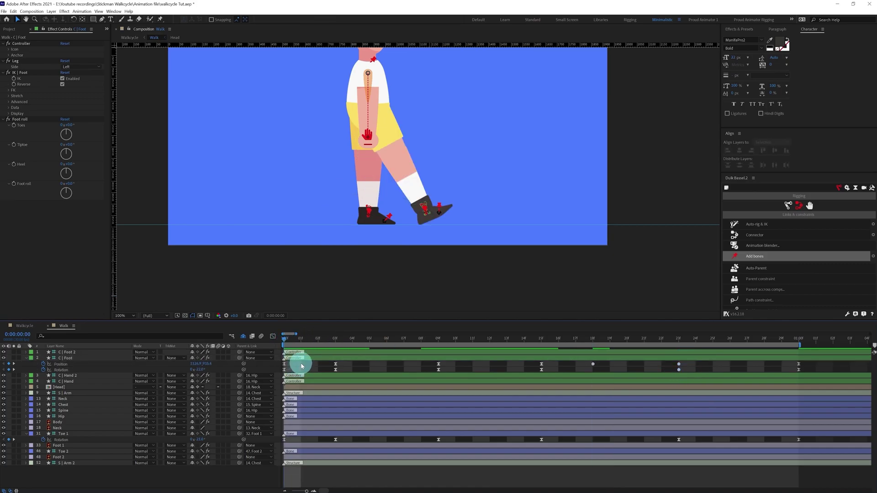
pyautogui.press('space')
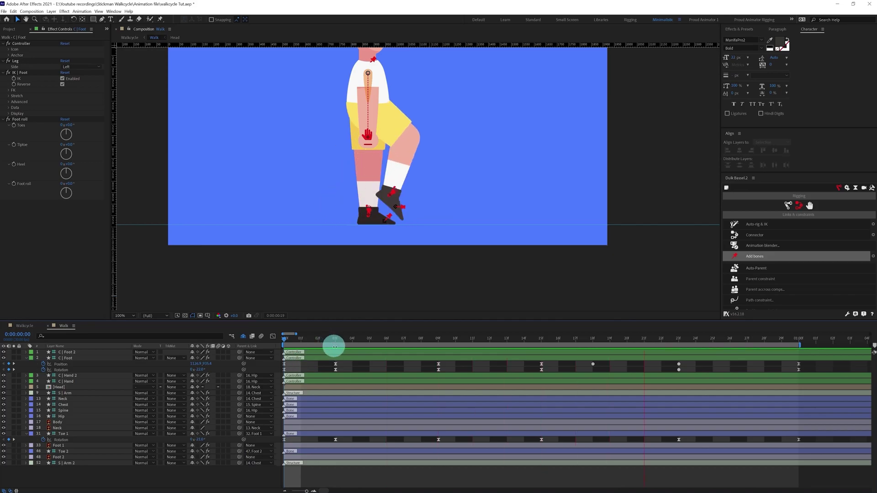
# At 0:00:00:00, reveal the Hip bone's Position and separate its dimensions into X and Y Position
pyautogui.click(286, 338)
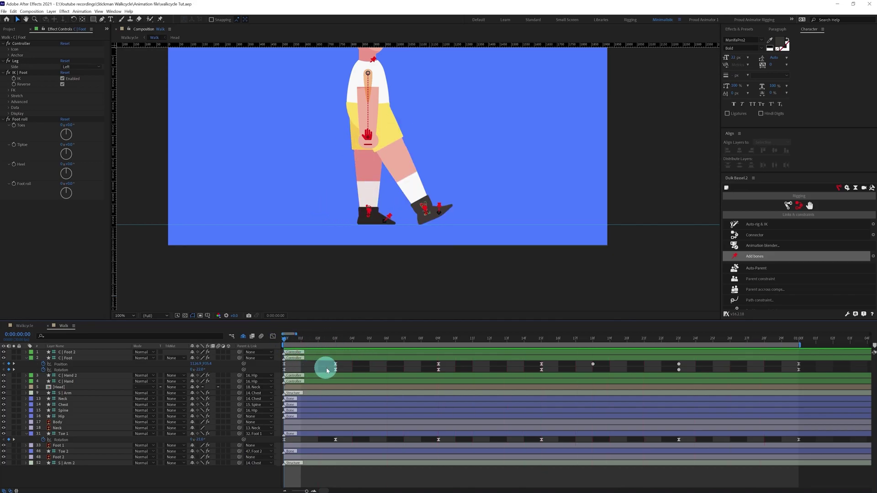
pyautogui.moveTo(337, 198); pyautogui.dragTo(324, 235)
pyautogui.click(60, 423)
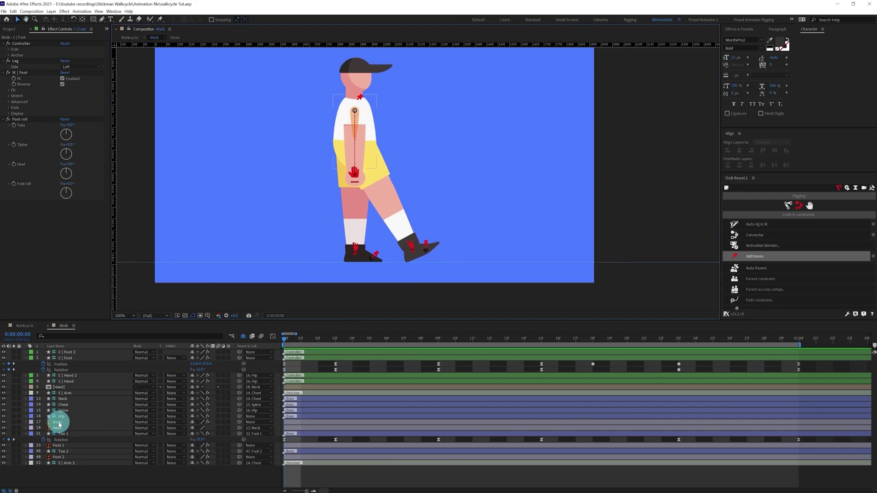
pyautogui.click(60, 417)
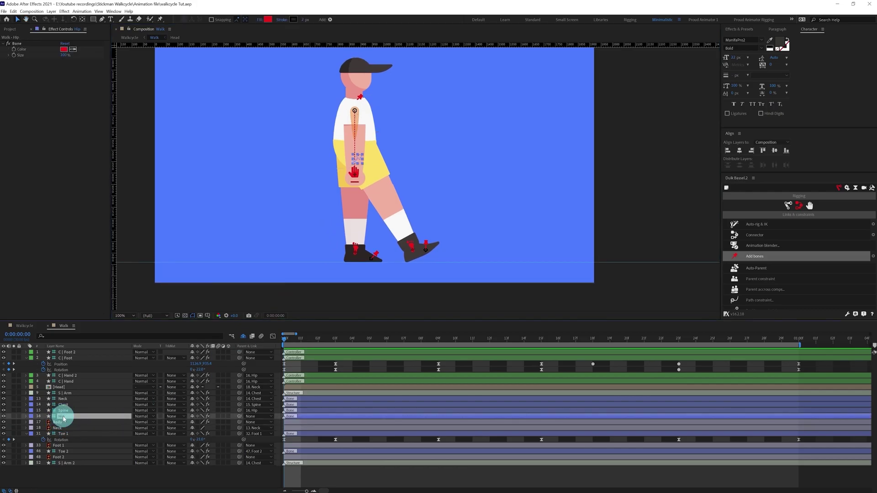
pyautogui.click(373, 169)
pyautogui.click(344, 176)
pyautogui.click(196, 352)
pyautogui.press('p')
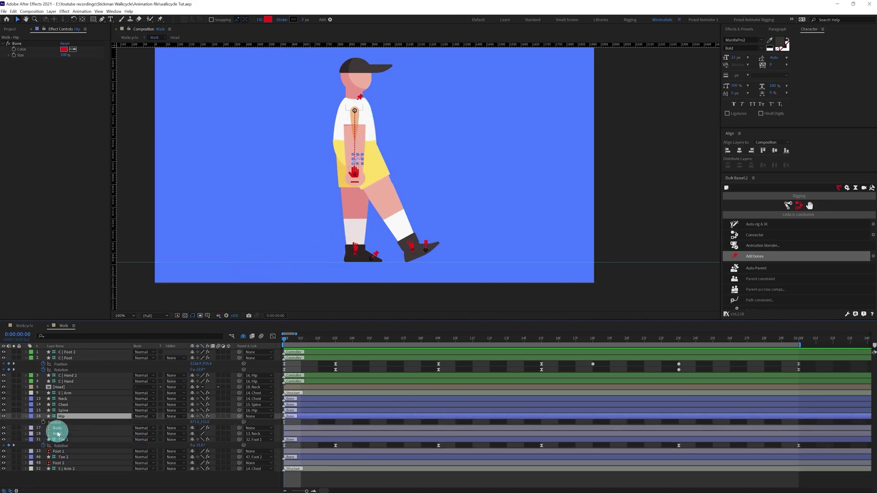
pyautogui.rightClick(54, 423)
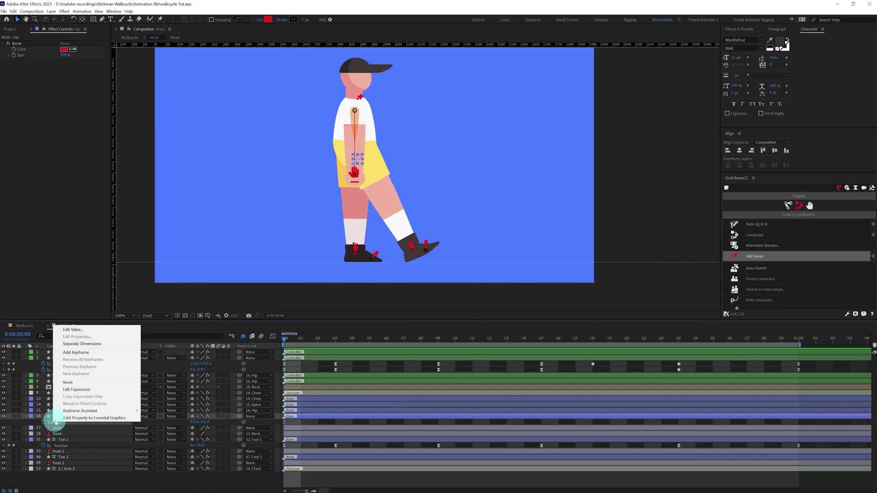
pyautogui.click(76, 344)
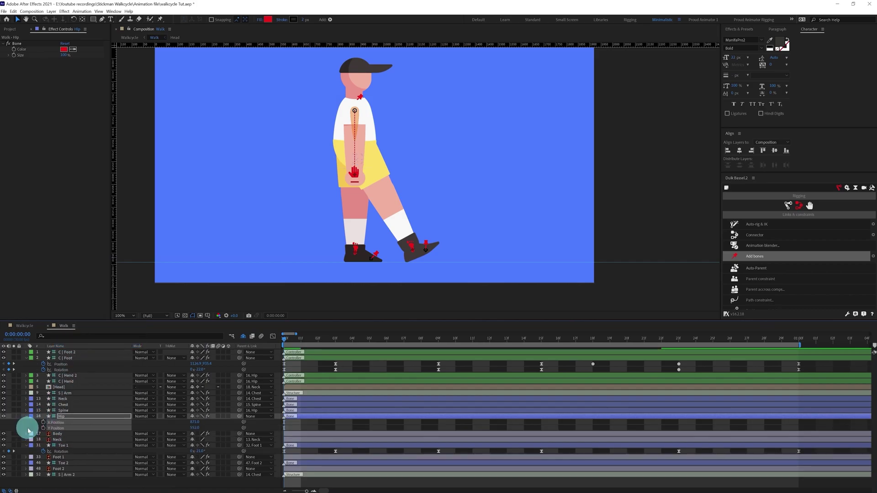
# Add a Hip Y Position keyframe at 0:00:00:00 and lower the hip until both knees bend in the contact pose
pyautogui.click(43, 428)
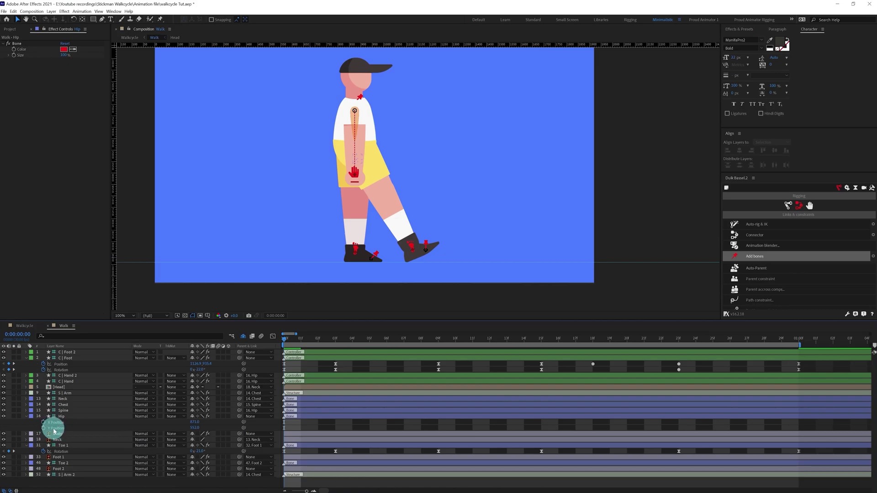
pyautogui.click(47, 428)
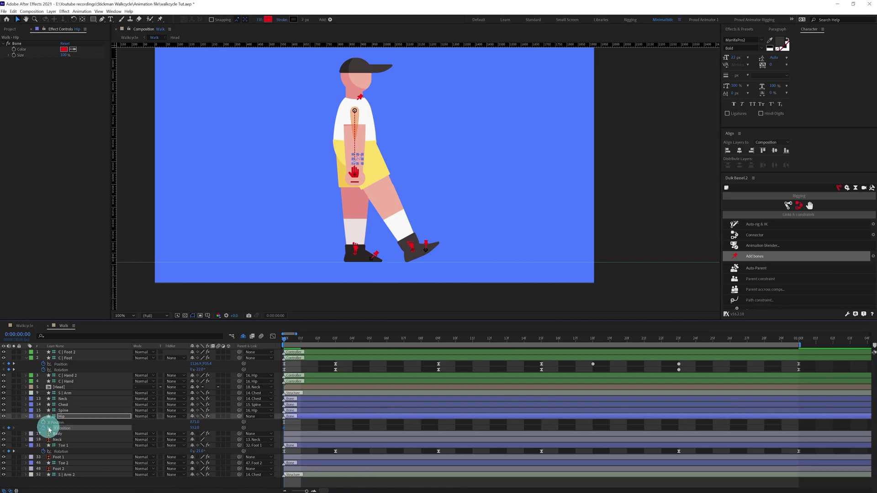
pyautogui.click(102, 417)
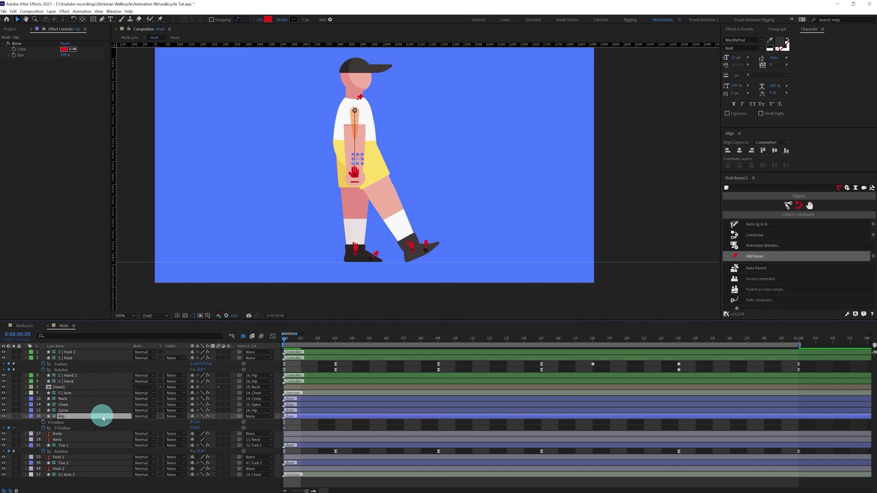
pyautogui.press('Down')
pyautogui.press('Down')
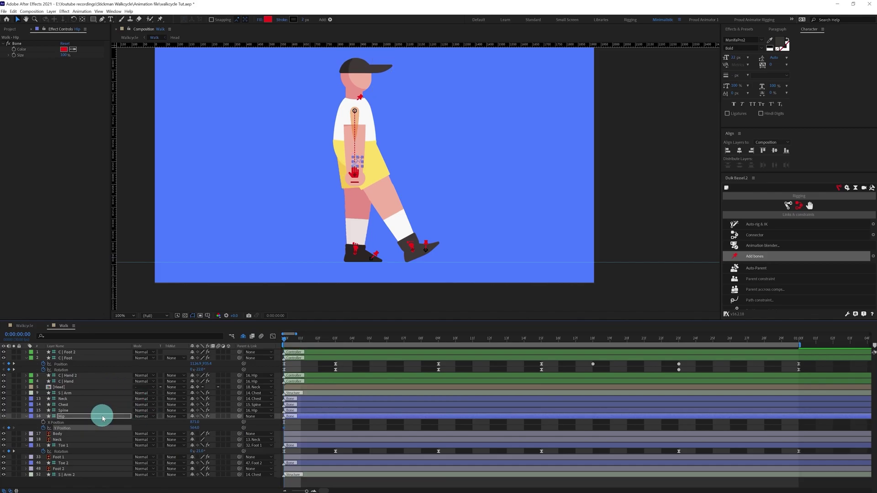
pyautogui.hotkey('shift', 'Down')
pyautogui.hotkey('shift', 'Down')
pyautogui.hotkey('shift', 'Down')
pyautogui.hotkey('shift', 'Down')
pyautogui.hotkey('shift', 'Down')
pyautogui.press('Up')
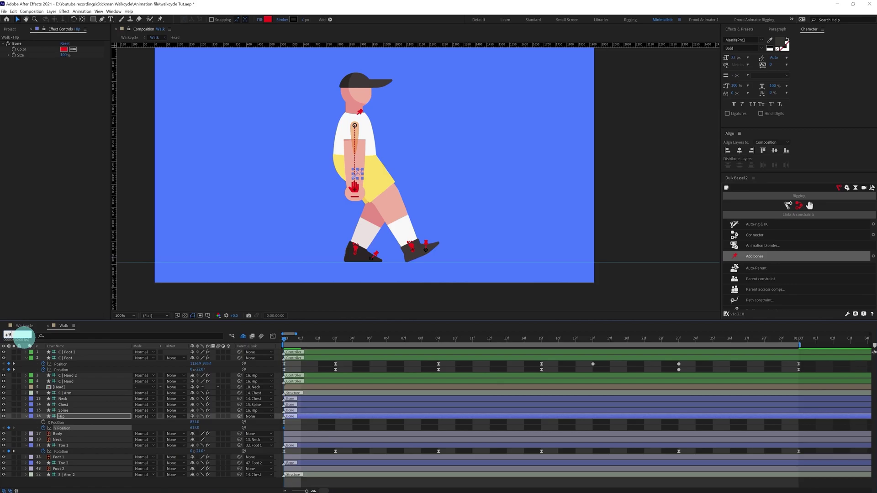
# At 0:00:00:09, raise the Hip with a new Y Position keyframe until the legs are nearly straight under the body
pyautogui.click(26, 340)
pyautogui.write('+9')
pyautogui.press('Return')
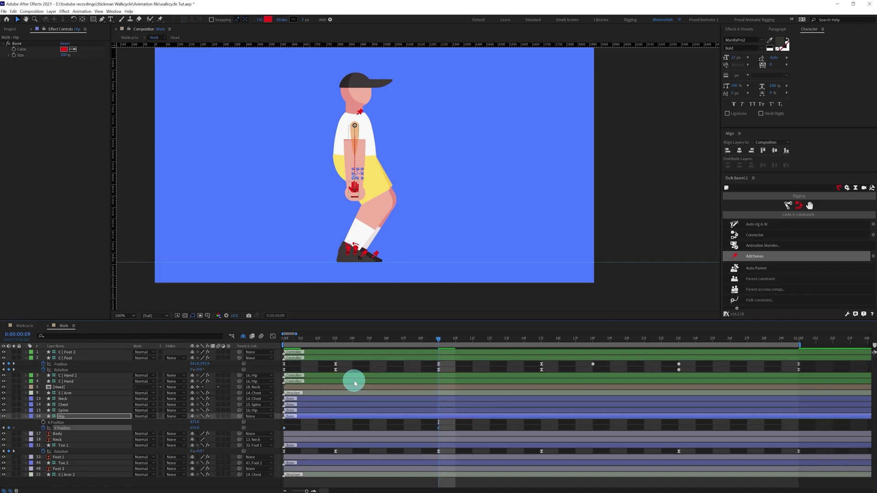
pyautogui.press('Up')
pyautogui.press('Up')
pyautogui.press('Up')
pyautogui.press('Up')
pyautogui.press('Up')
pyautogui.press('Up')
pyautogui.press('Up')
pyautogui.press('Up')
pyautogui.press('Up')
pyautogui.press('Up')
pyautogui.press('Up')
pyautogui.press('Up')
pyautogui.press('Up')
pyautogui.press('Up')
pyautogui.press('Up')
pyautogui.press('Up')
pyautogui.press('Up')
pyautogui.press('Up')
pyautogui.press('Up')
pyautogui.press('Up')
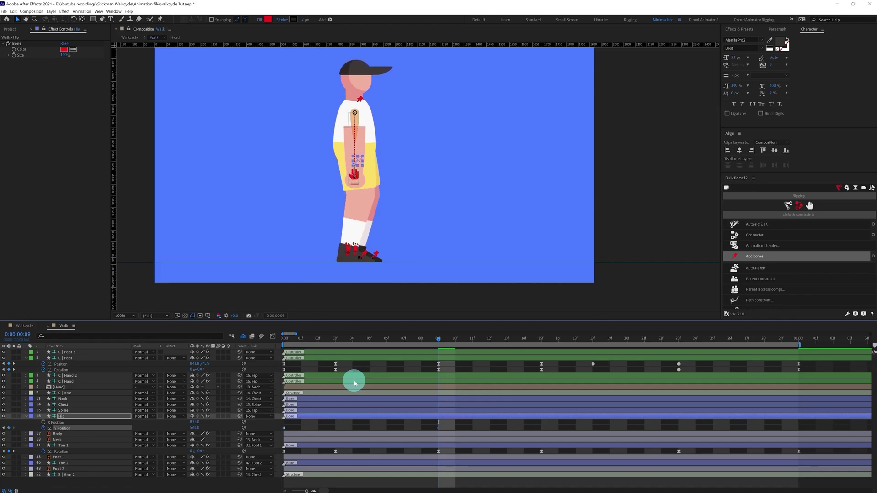
# Repeat the Hip's lowered Y Position keyframe at 0:00:00:15 and apply Easy Ease to all its Y Position keyframes
pyautogui.press('pagedown')
pyautogui.press('pagedown')
pyautogui.press('pagedown')
pyautogui.press('pagedown')
pyautogui.press('pagedown')
pyautogui.press('pagedown')
pyautogui.press('pagedown')
pyautogui.moveTo(277, 430)
pyautogui.mouseDown()
pyautogui.moveTo(569, 436)
pyautogui.moveTo(269, 433)
pyautogui.mouseUp()
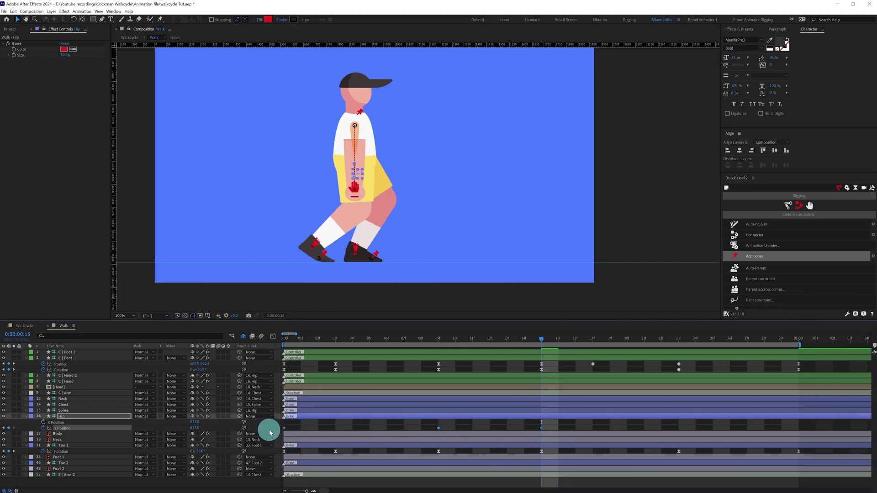
pyautogui.press('F9')
pyautogui.click(309, 426)
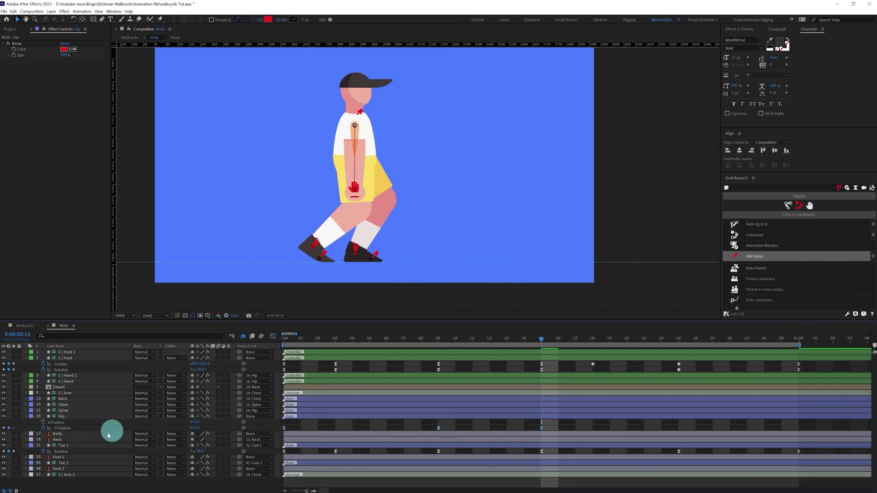
# Add the expression loopIn()+loopOut()-value; to the Hip's Y Position and preview the walk from the start
pyautogui.keyDown('alt'); pyautogui.click(43, 429); pyautogui.keyUp('alt')
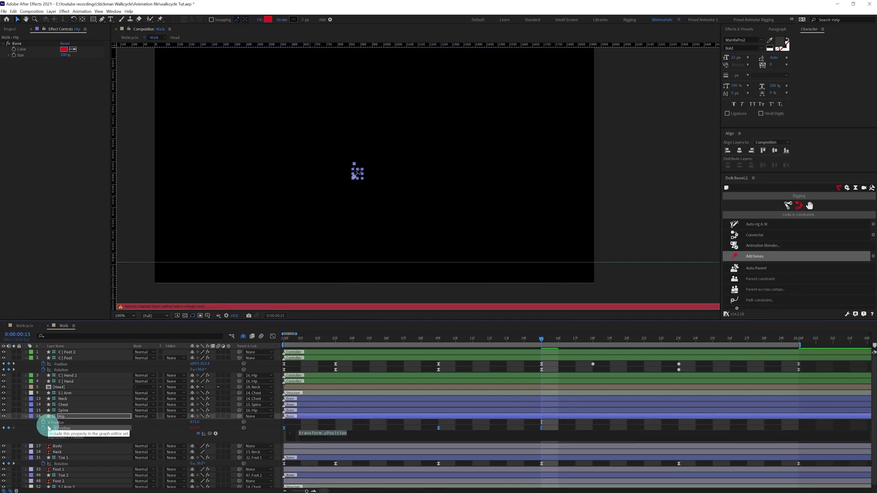
pyautogui.write('loopIn()+loopout()-value;')
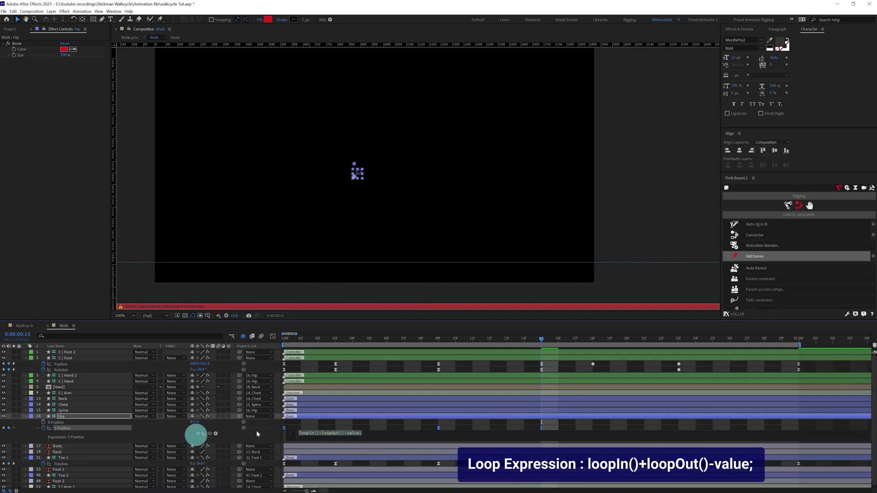
pyautogui.click(282, 343)
pyautogui.click(343, 267)
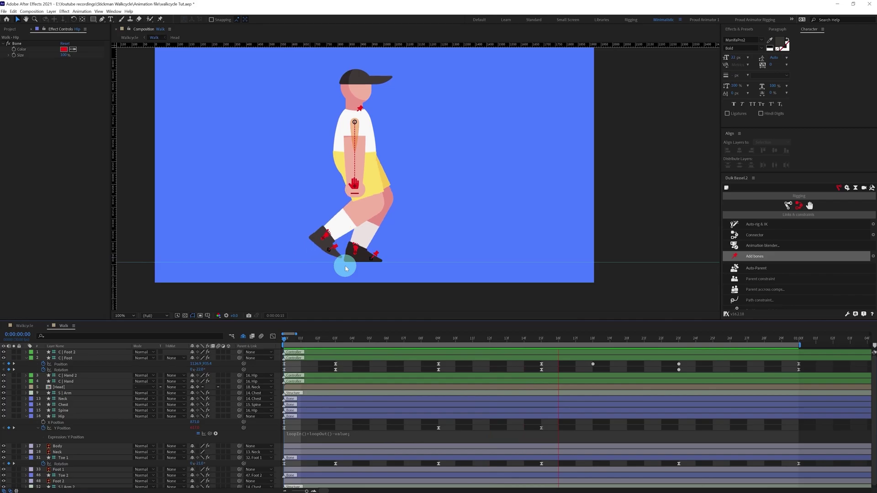
pyautogui.press('space')
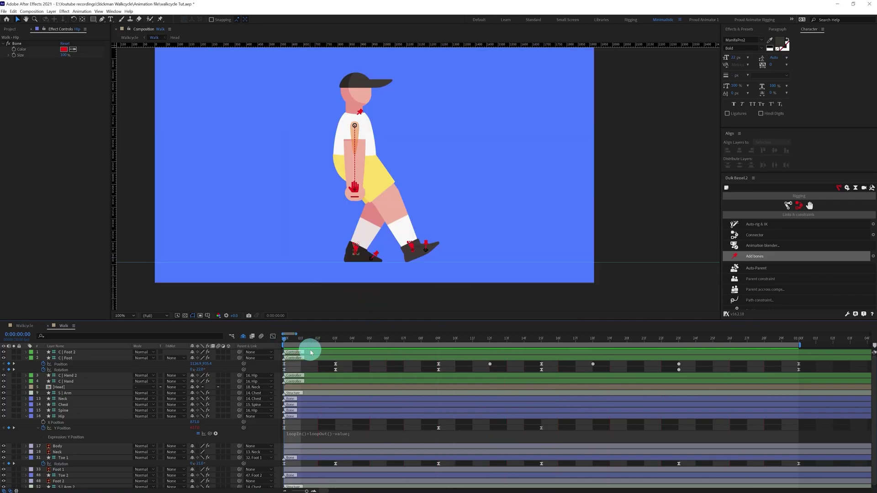
# Copy the Hip's loop expression onto Toe 1's Rotation and C | Foot's Position and Rotation, and preview the walk
pyautogui.click(311, 434)
pyautogui.hotkey('ctrl', 'c')
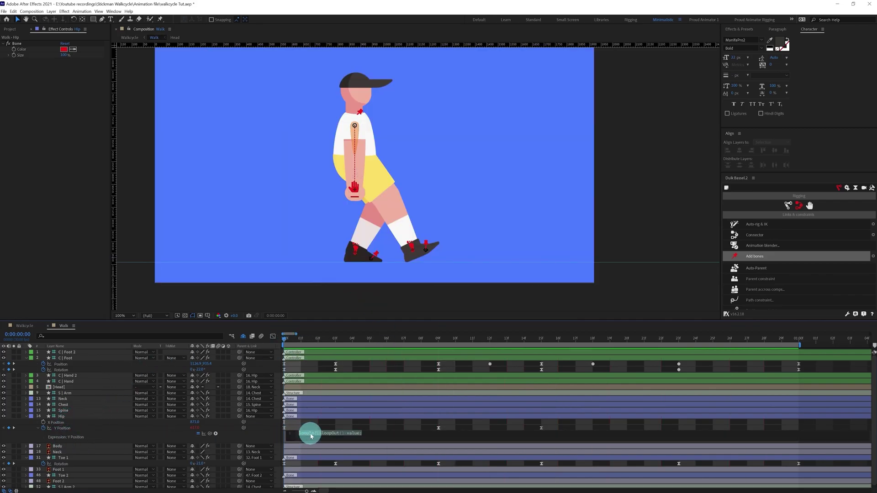
pyautogui.click(309, 422)
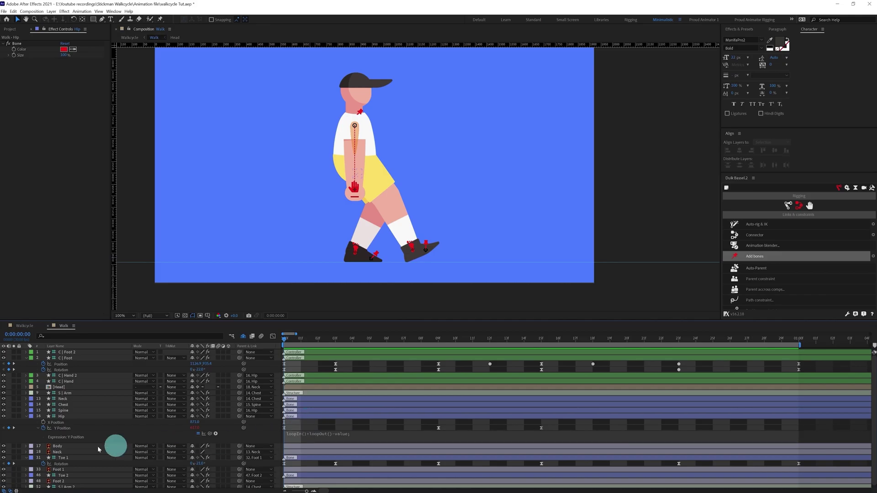
pyautogui.click(46, 465)
pyautogui.hotkey('ctrl', 'v')
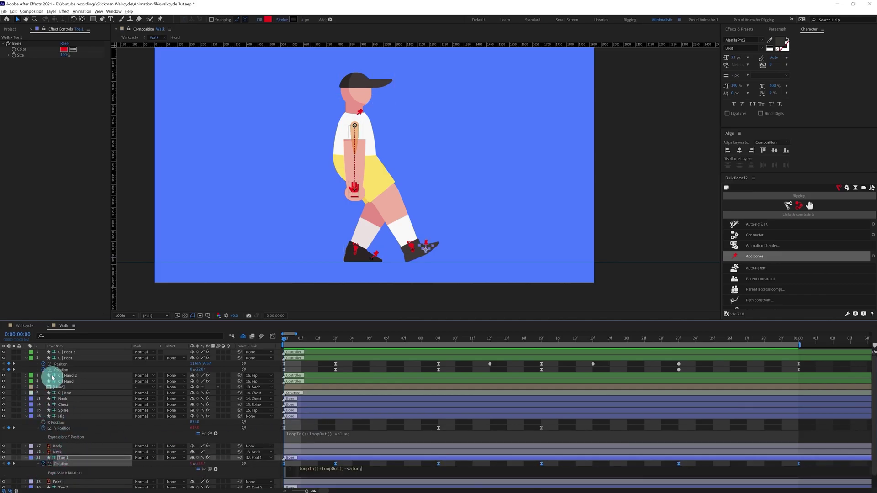
pyautogui.click(44, 364)
pyautogui.hotkey('ctrl', 'v')
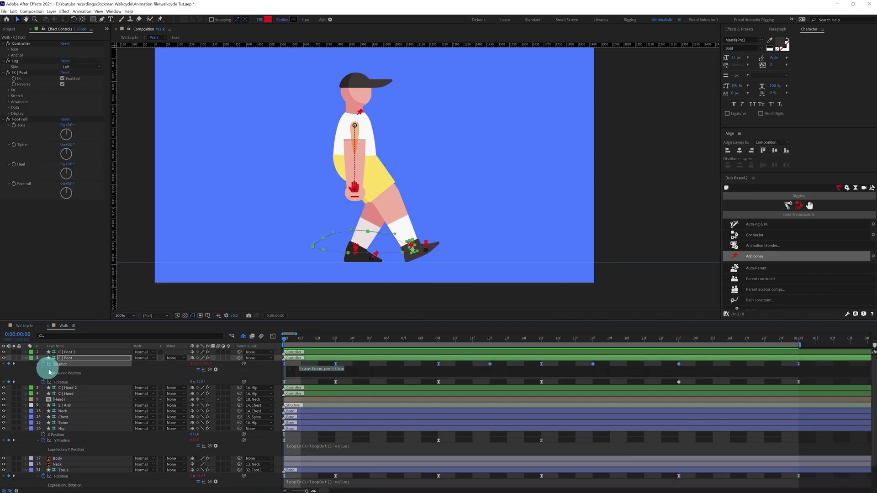
pyautogui.keyDown('alt'); pyautogui.click(45, 383); pyautogui.keyUp('alt')
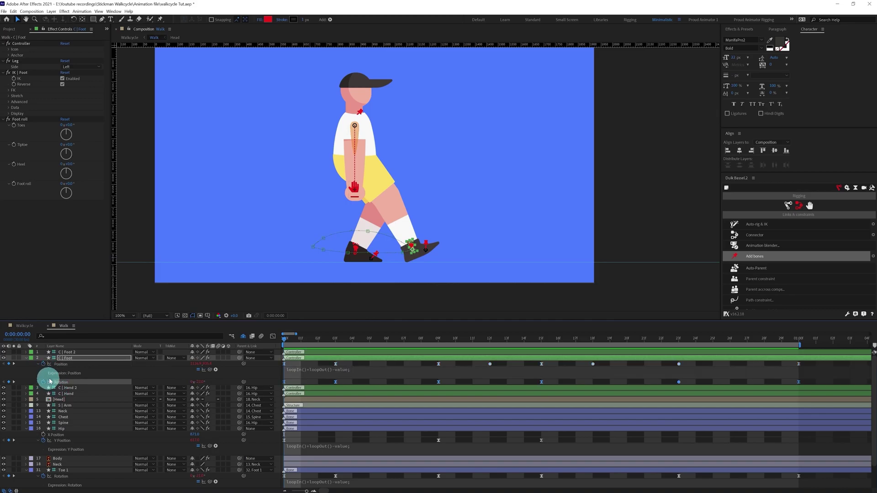
pyautogui.hotkey('ctrl', 'v')
pyautogui.click(301, 367)
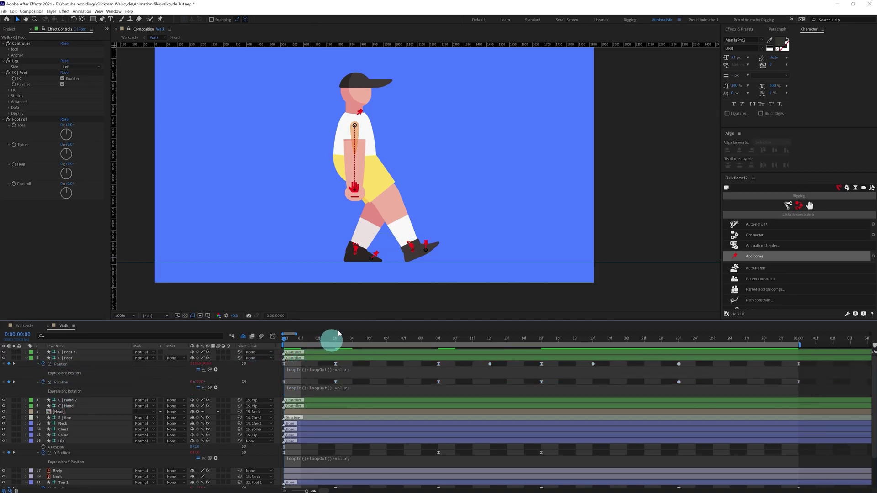
pyautogui.press('space')
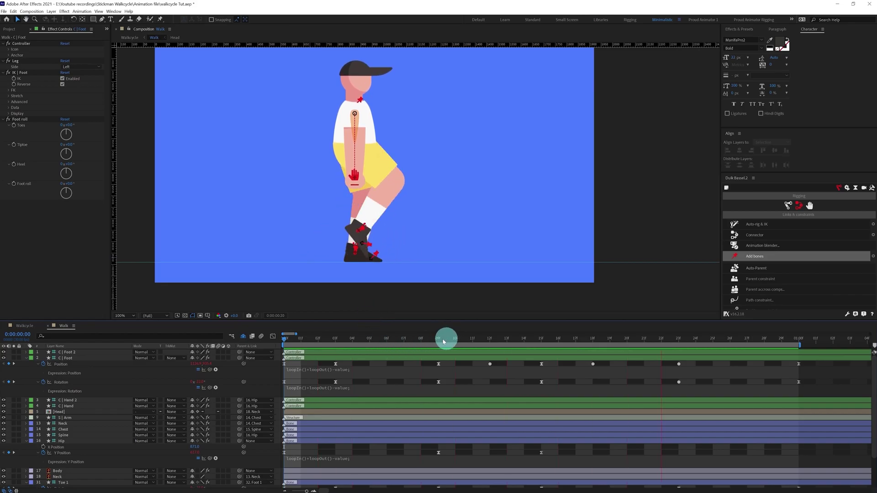
pyautogui.press('space')
# Copy all of C | Foot's Position and Rotation keyframes to C | Foot 2, starting at 0:00:00:00
pyautogui.click(811, 364)
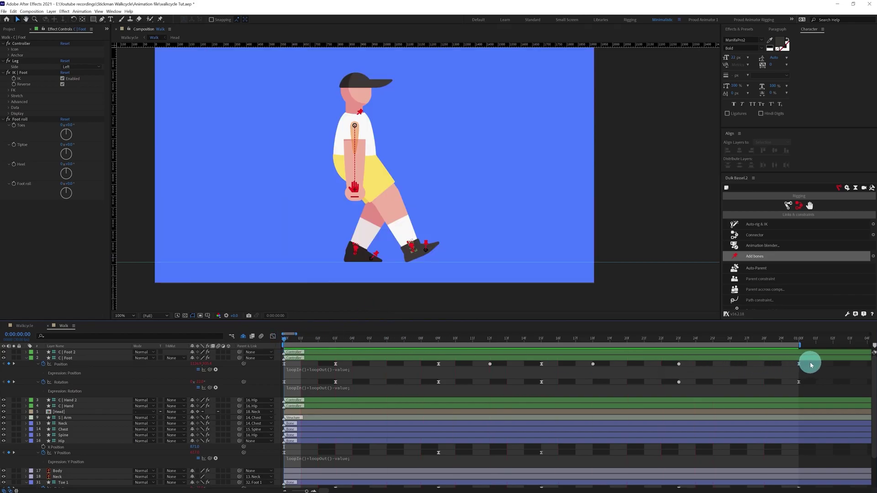
pyautogui.moveTo(810, 369); pyautogui.dragTo(268, 382)
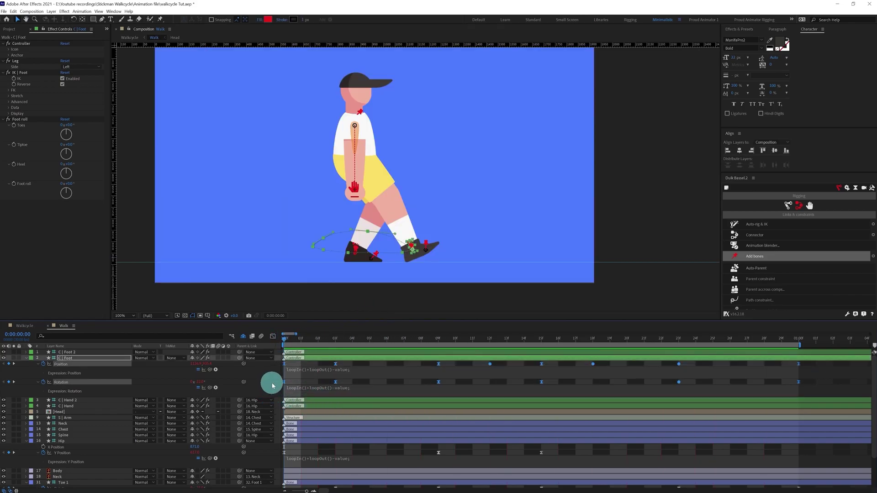
pyautogui.click(72, 353)
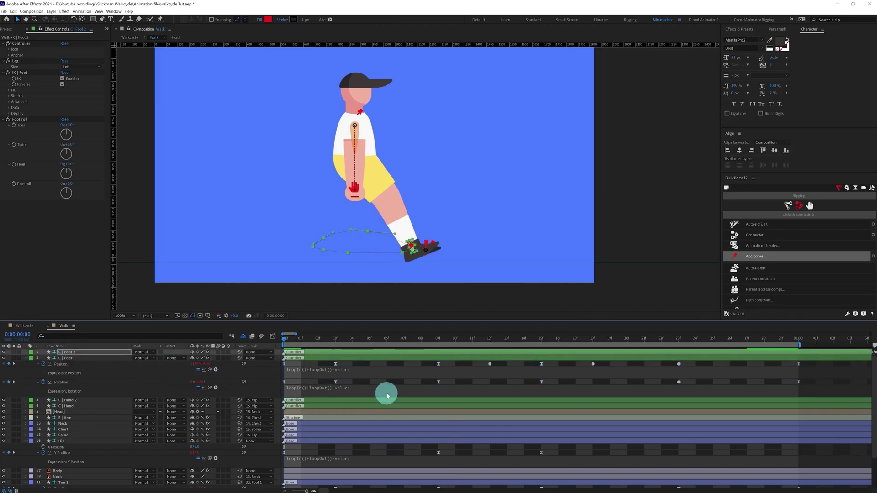
# Copy all of Toe 1's Rotation keyframes to Toe 2, starting at 0:00:00:00
pyautogui.scroll(-2, 603, 453)
pyautogui.scroll(-2, 602, 454)
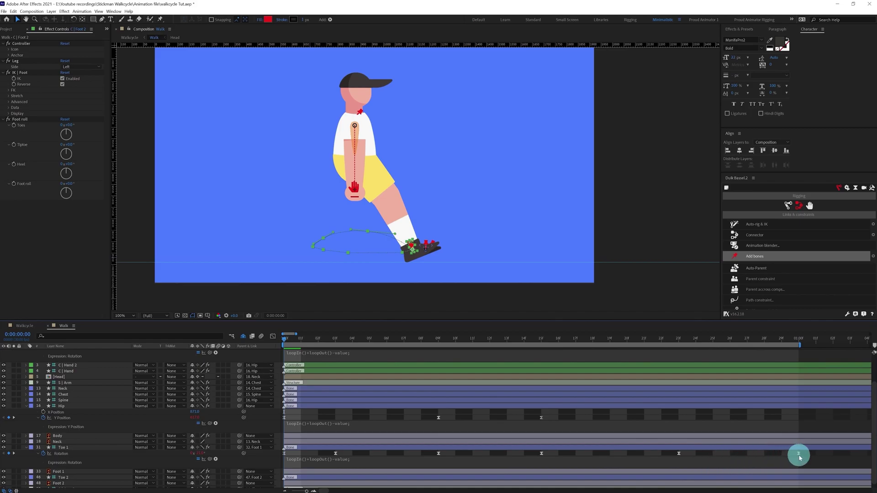
pyautogui.moveTo(813, 455); pyautogui.dragTo(287, 457)
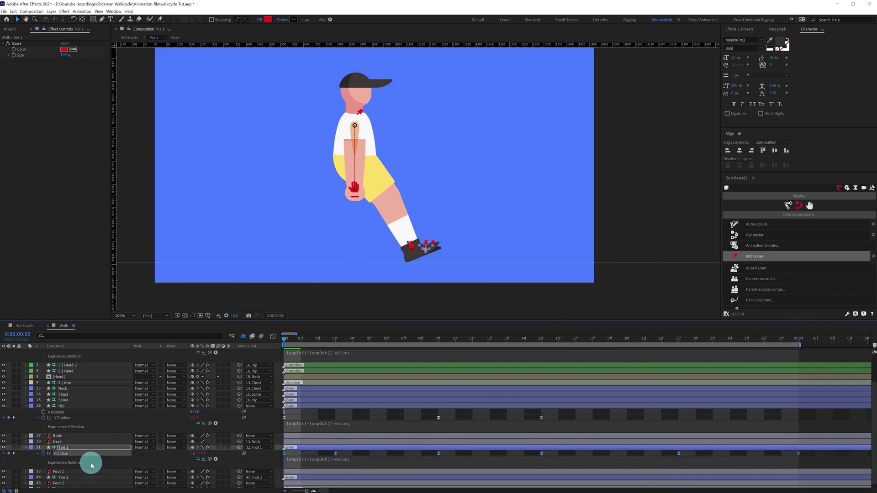
pyautogui.scroll(-1, 77, 471)
pyautogui.click(68, 475)
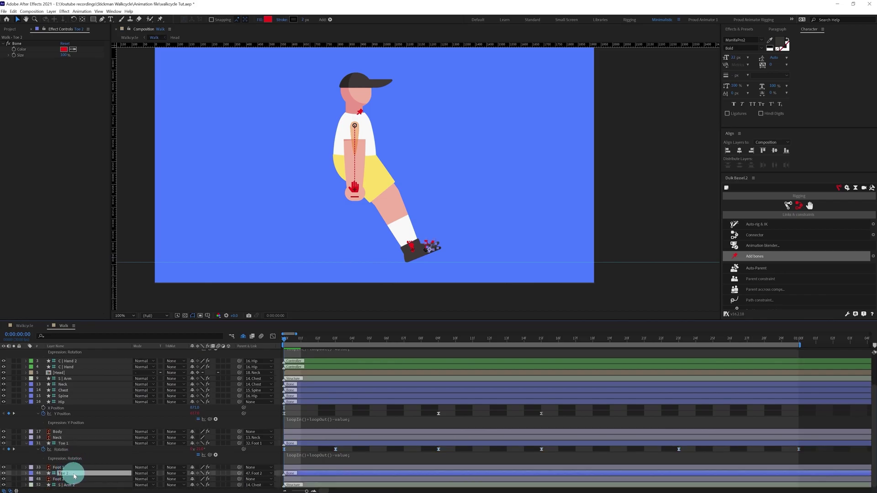
pyautogui.hotkey('ctrl', 'v')
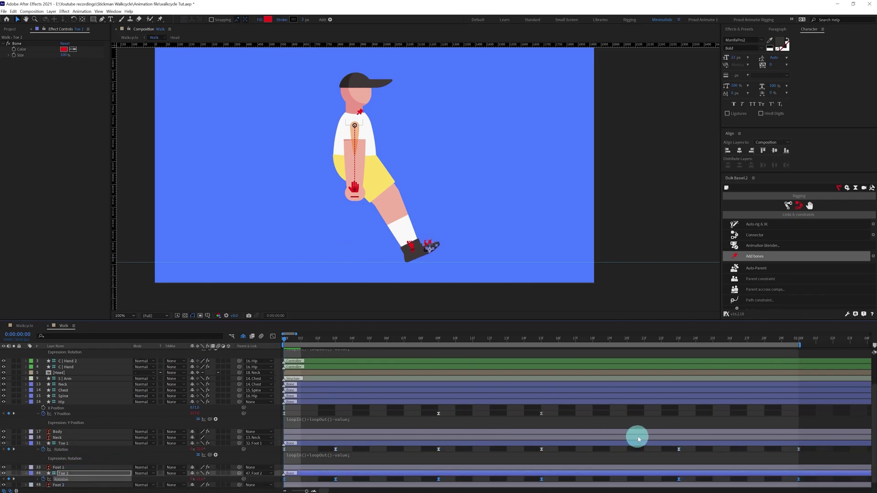
pyautogui.scroll(-1, 638, 434)
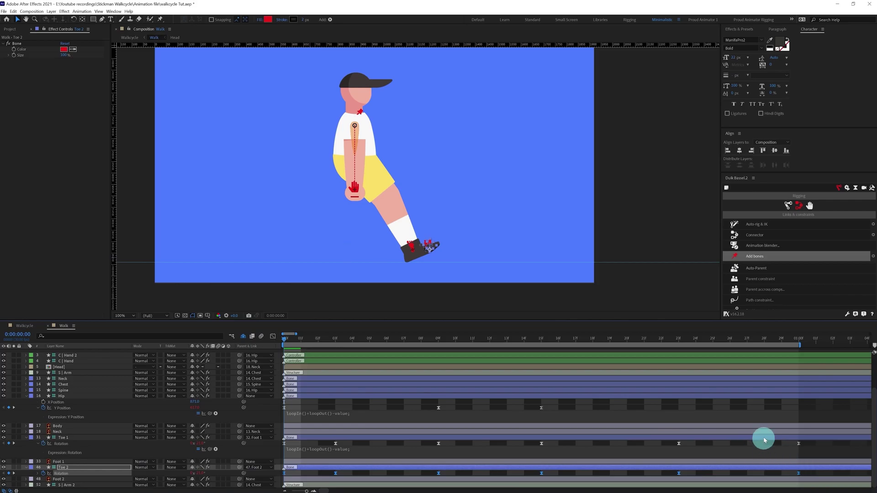
pyautogui.scroll(4, 763, 439)
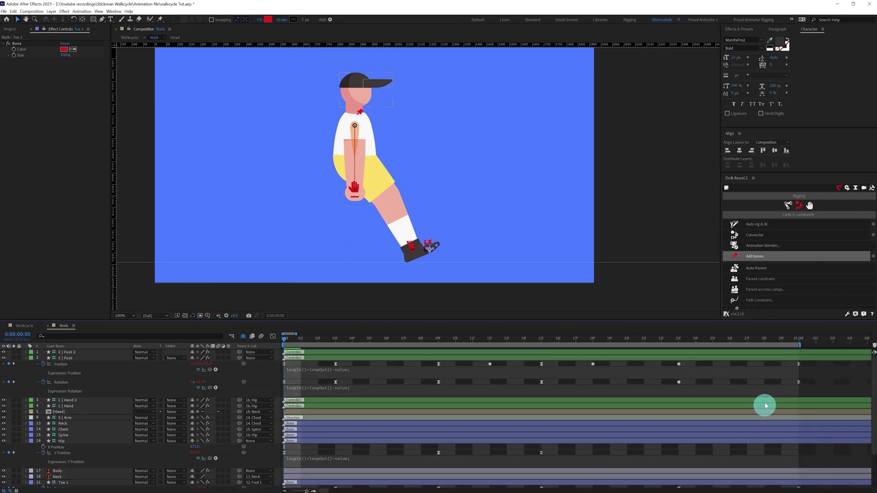
# Offset C | Foot 2's Position and Rotation keyframes and Toe 2's Rotation keyframes to start at 0:00:00:15, and preview the walk
pyautogui.click(81, 352)
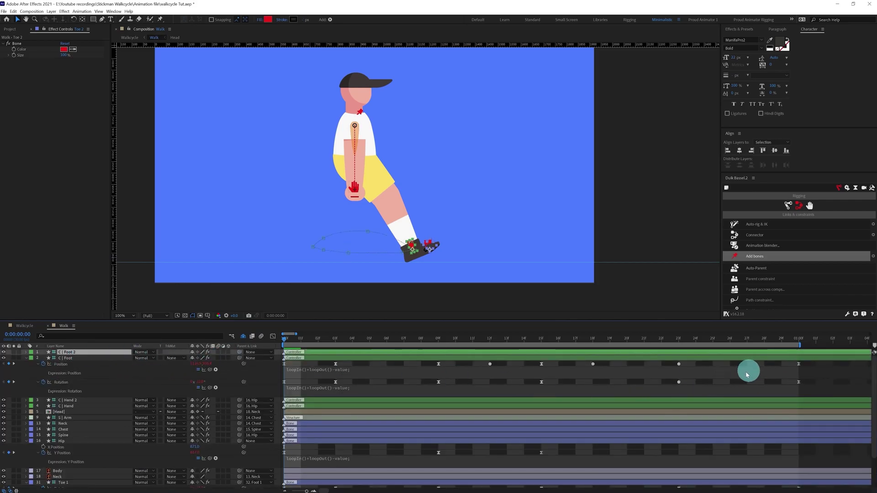
pyautogui.scroll(-4, 741, 374)
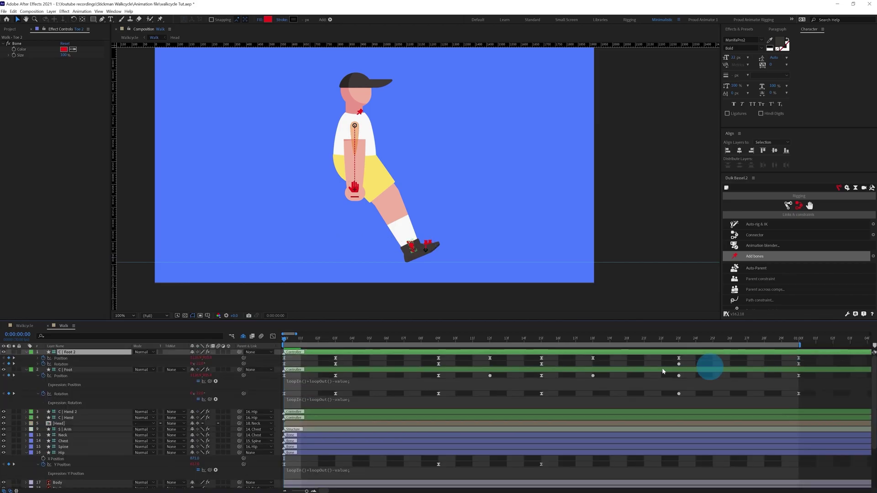
pyautogui.click(112, 468)
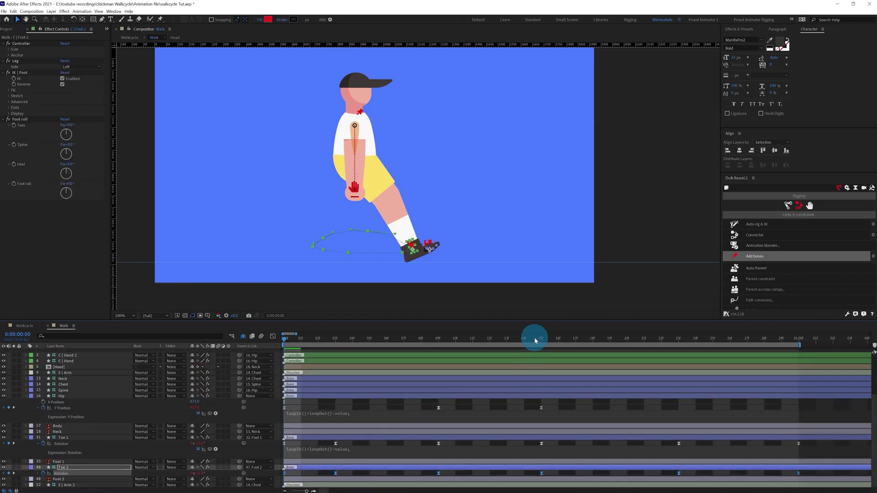
pyautogui.click(535, 340)
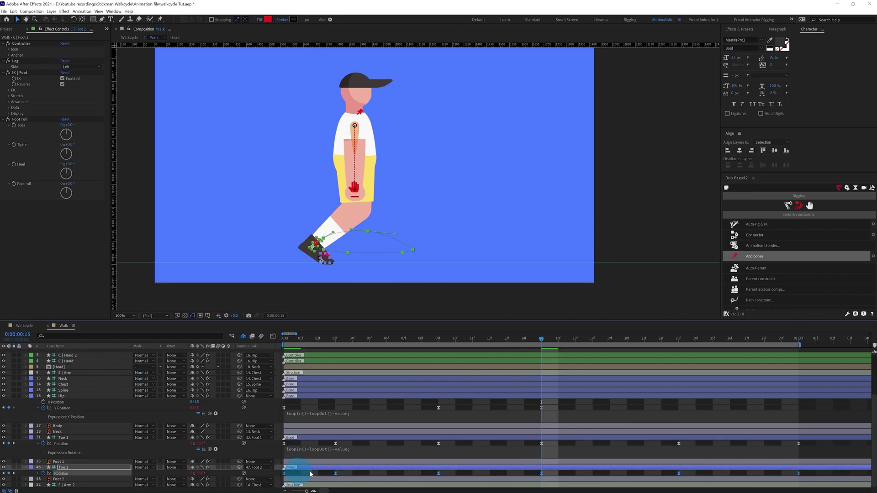
pyautogui.moveTo(302, 474); pyautogui.dragTo(548, 473)
pyautogui.click(495, 261)
pyautogui.press('space')
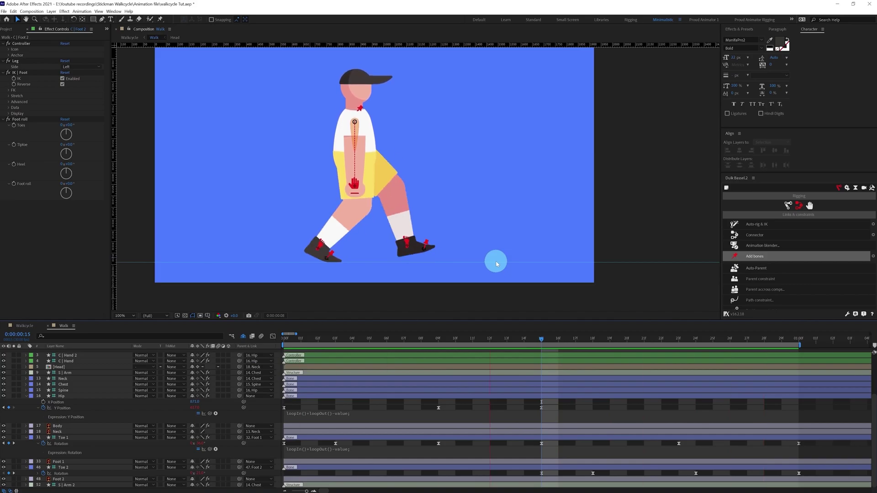
# Nudge all Position keyframes of C | Foot and C | Foot 2 slightly backward under the body, and preview the walk
pyautogui.scroll(4, 856, 362)
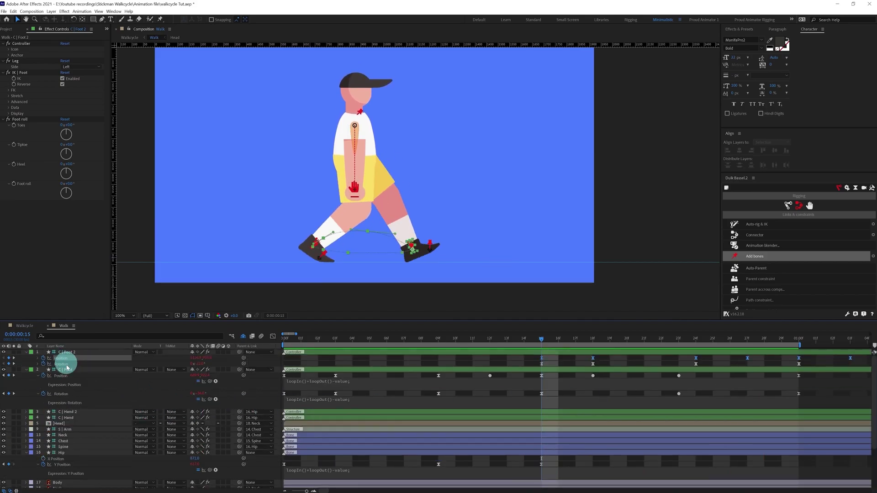
pyautogui.click(62, 394)
pyautogui.keyDown('shift'); pyautogui.click(61, 376); pyautogui.keyUp('shift')
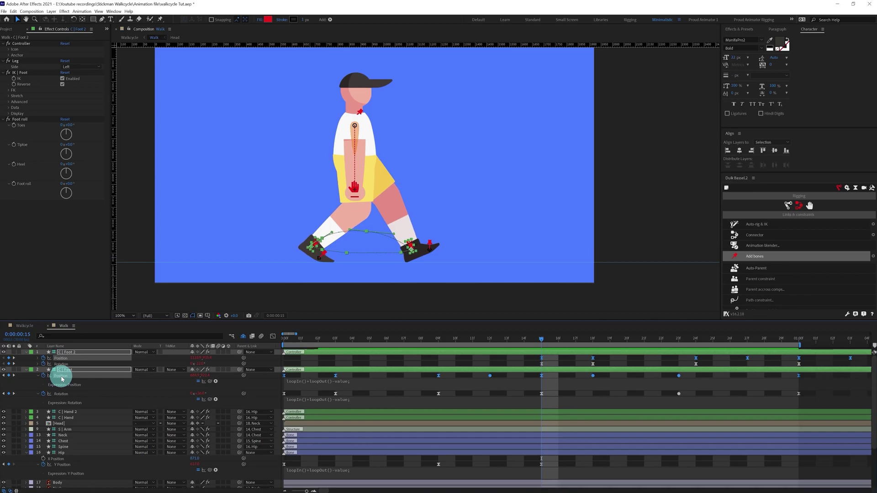
pyautogui.press('Left')
pyautogui.press('Left')
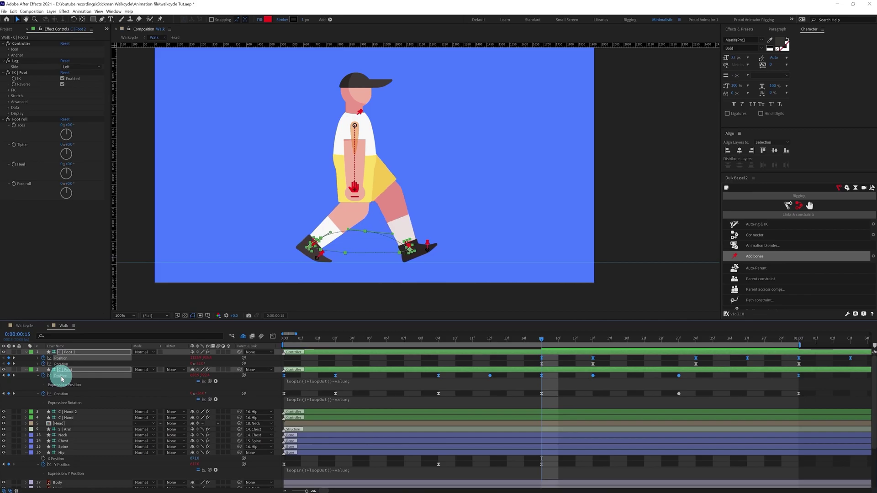
pyautogui.hotkey('shift', 'Left')
pyautogui.click(366, 359)
pyautogui.press('space')
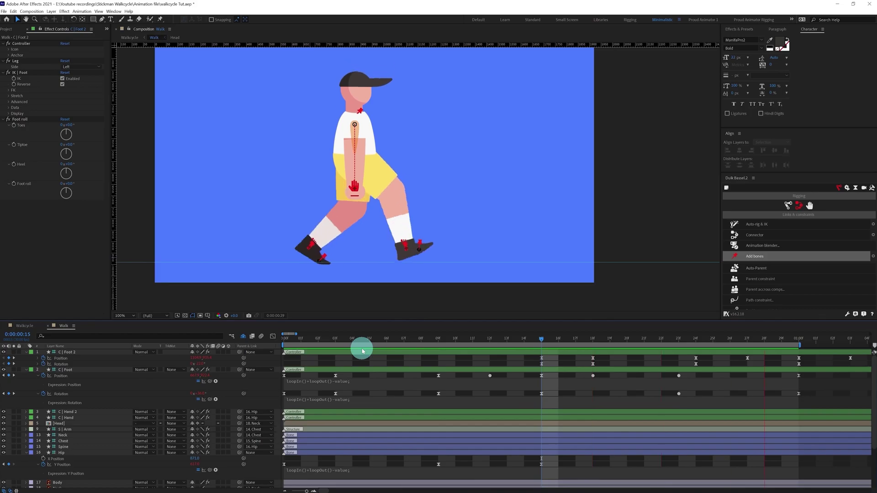
# Start keyframing the Hip's Rotation at 0:00:00:00 and set it to -1° at 0:00:00:09
pyautogui.click(64, 452)
pyautogui.press('r')
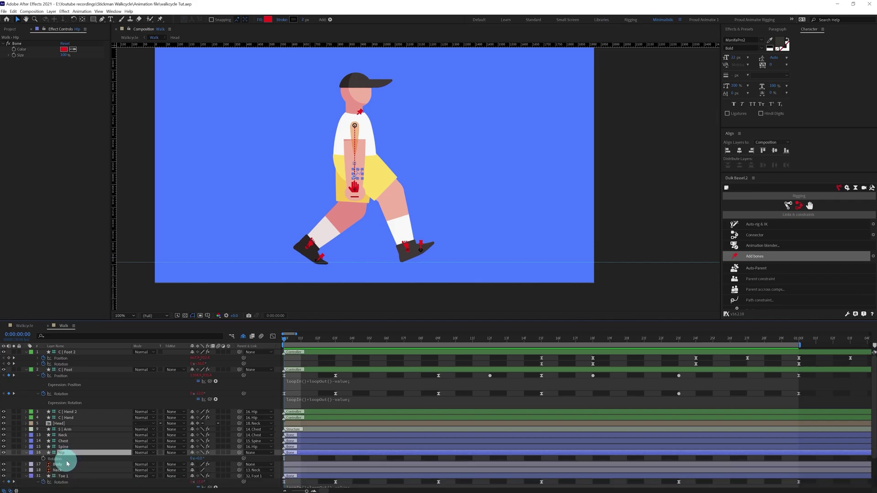
pyautogui.click(43, 458)
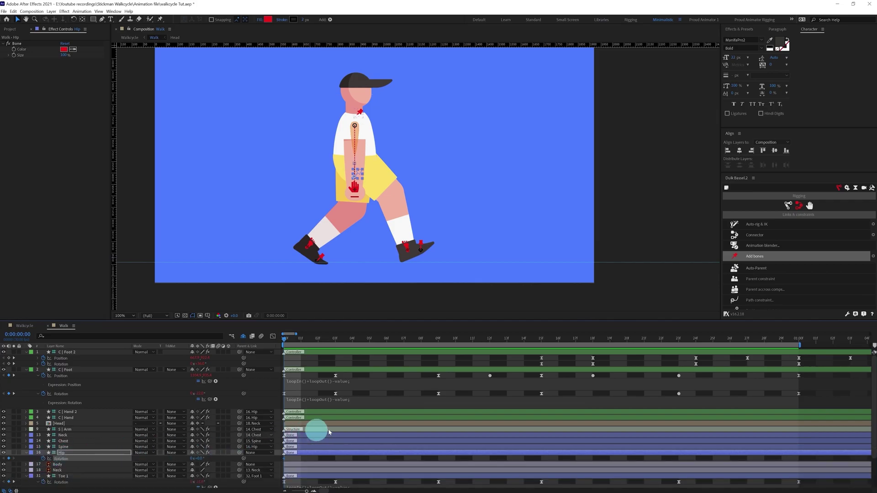
pyautogui.press('u')
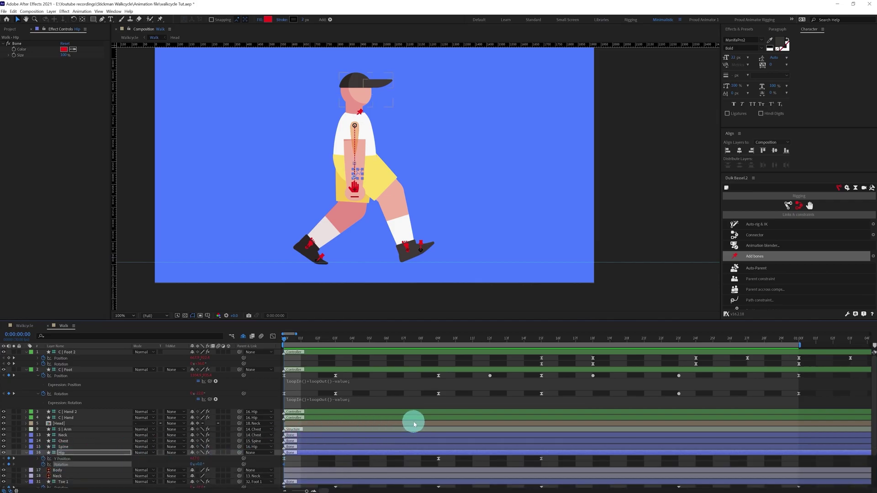
pyautogui.click(438, 339)
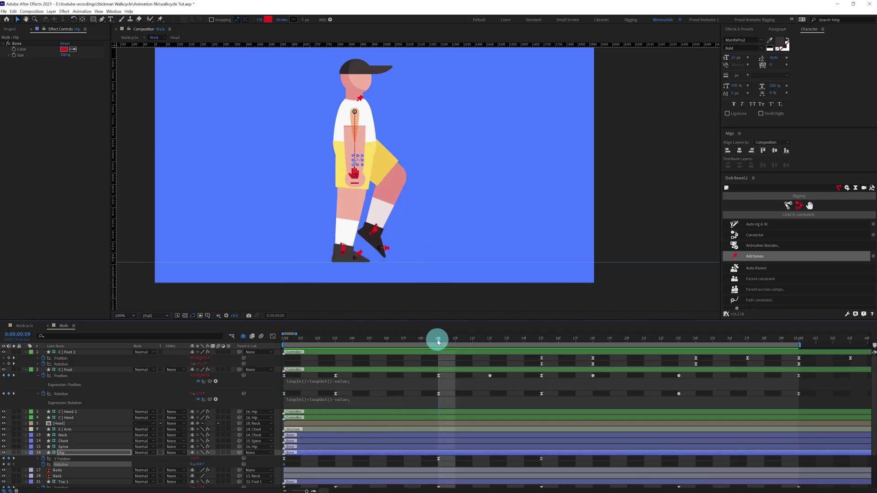
pyautogui.click(199, 464)
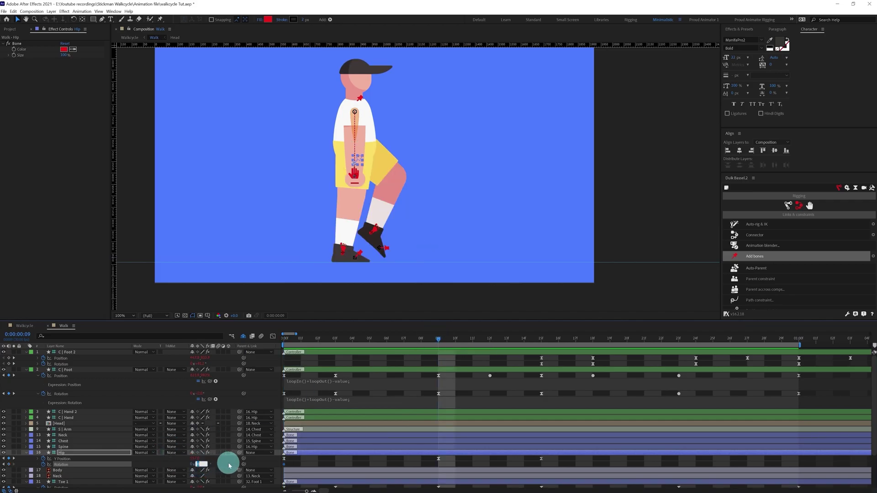
pyautogui.press('Return')
pyautogui.click(201, 465)
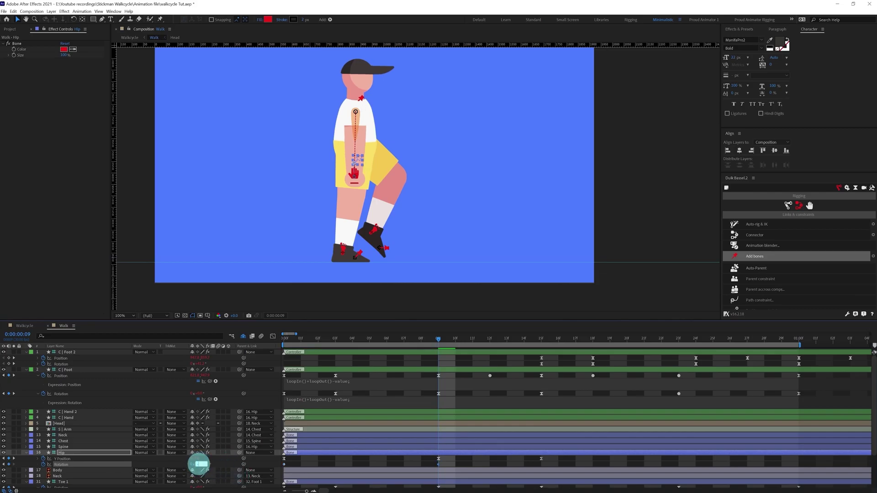
pyautogui.press('Return')
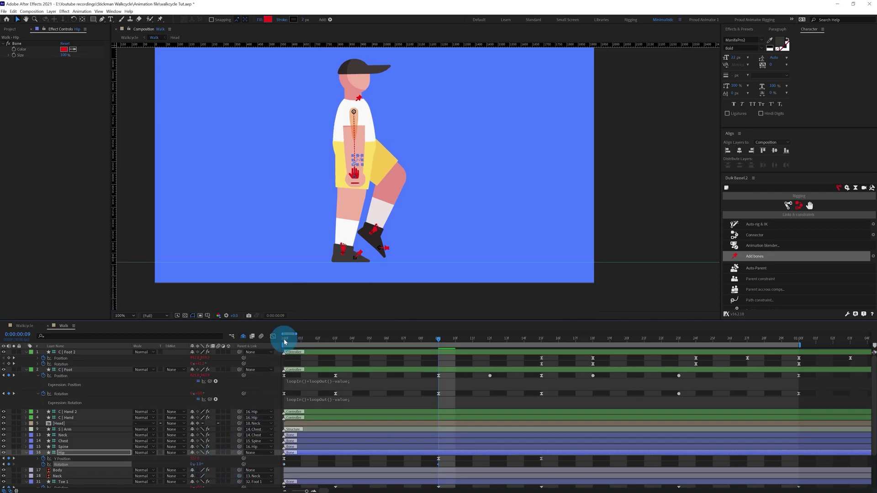
# Set the Hip's Rotation to 1° at 0:00:00:00, repeat that keyframe at 0:00:00:15, and ease the Rotation keyframes
pyautogui.click(284, 340)
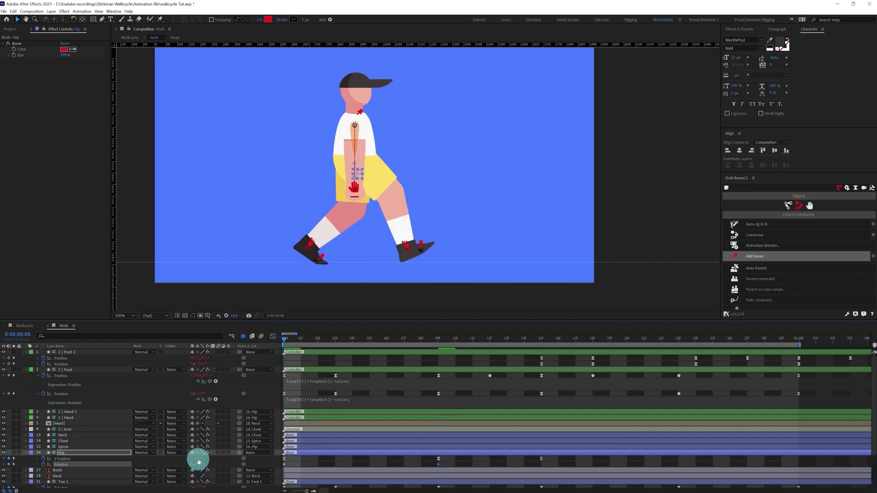
pyautogui.moveTo(195, 460); pyautogui.dragTo(198, 461)
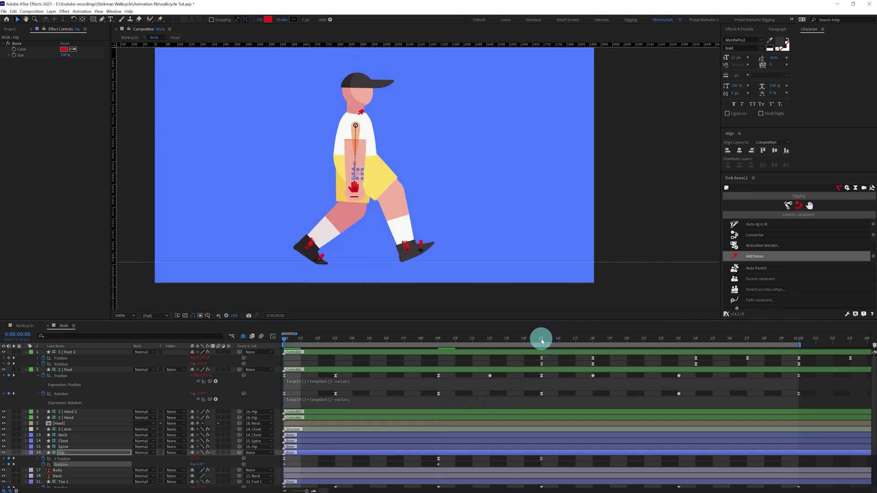
pyautogui.click(541, 341)
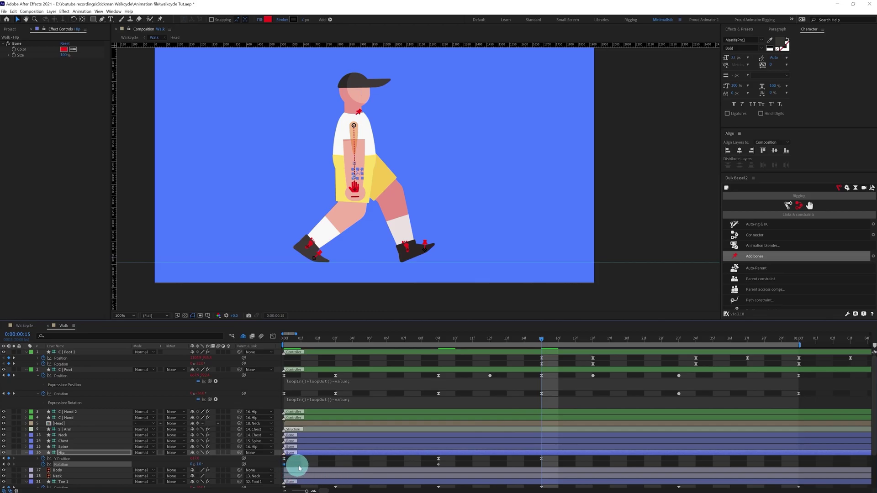
pyautogui.moveTo(552, 461); pyautogui.dragTo(276, 469)
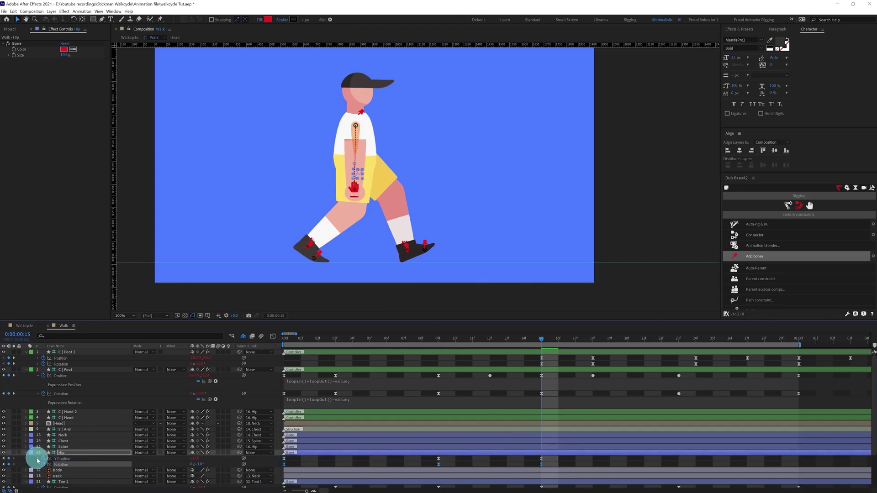
# Copy the loopIn()+loopOut()-value; expression from the Hip's Y Position to its Rotation
pyautogui.write('loopIn()+loopOut()-value;')
pyautogui.click(312, 463)
pyautogui.hotkey('ctrl', 'c')
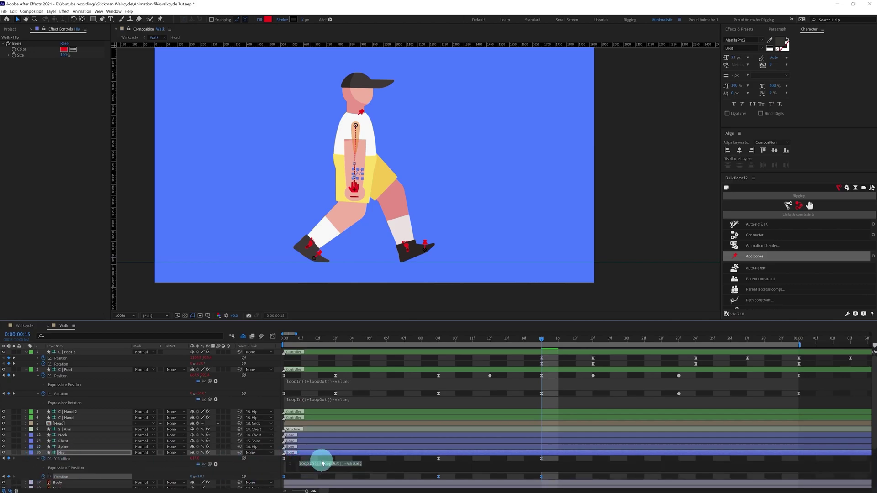
pyautogui.click(53, 463)
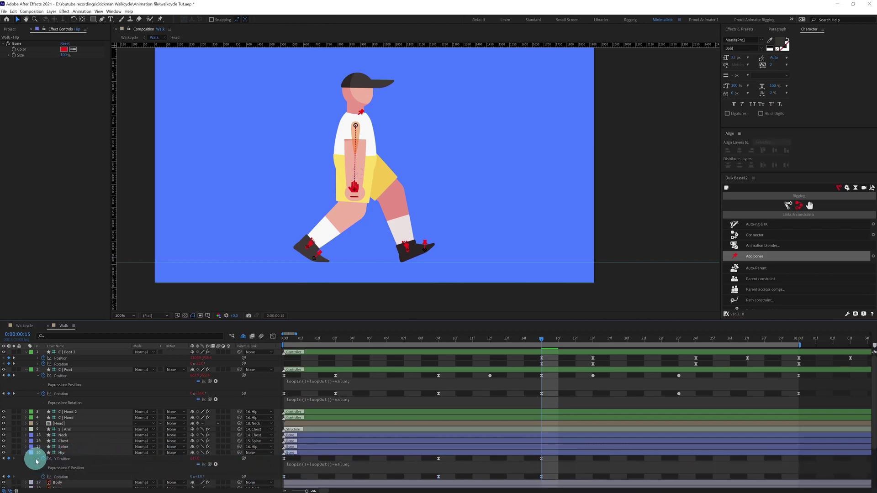
pyautogui.click(40, 470)
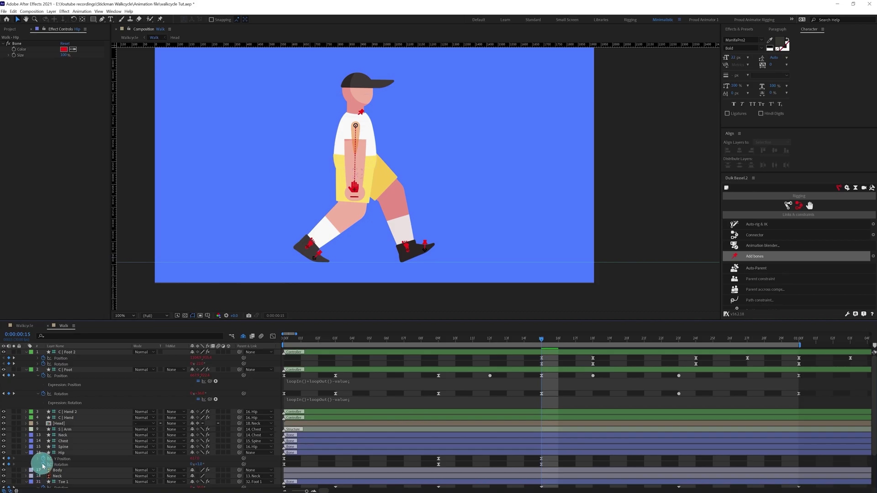
pyautogui.keyDown('alt'); pyautogui.click(43, 464); pyautogui.keyUp('alt')
pyautogui.hotkey('ctrl', 'v')
pyautogui.click(345, 462)
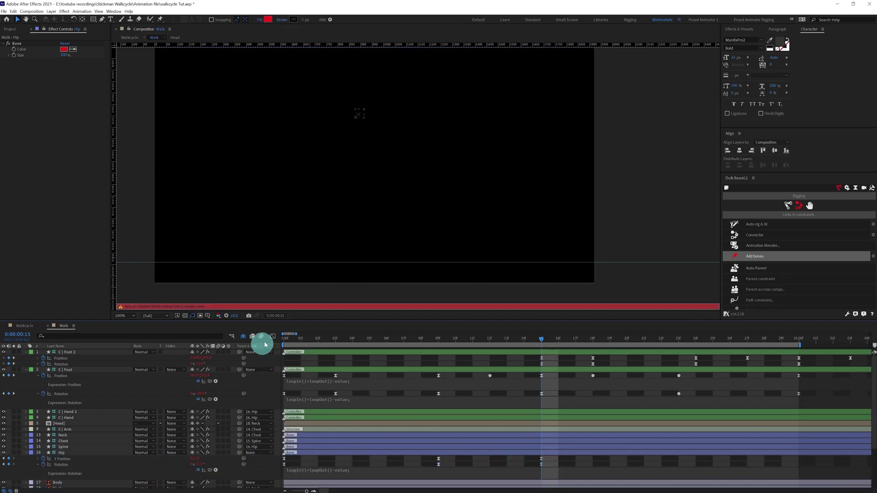
# Copy all of the Hip's Rotation keyframes to the Spine and Chest bones, starting at 0:00:00:00
pyautogui.click(263, 345)
pyautogui.click(284, 342)
pyautogui.moveTo(555, 465); pyautogui.dragTo(275, 468)
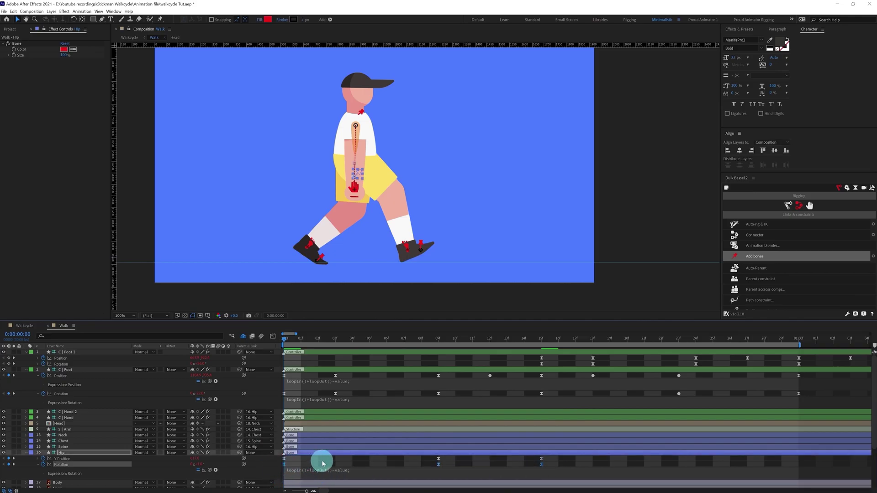
pyautogui.click(66, 447)
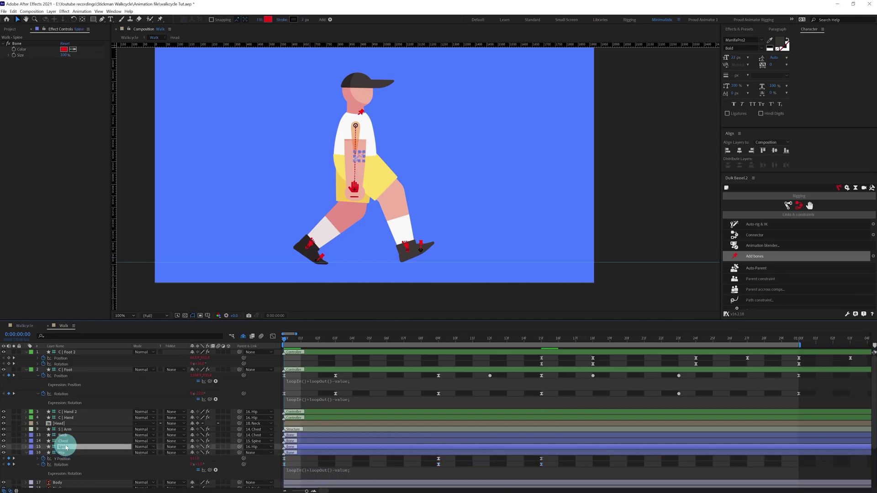
pyautogui.keyDown('shift'); pyautogui.click(67, 442); pyautogui.keyUp('shift')
pyautogui.press('KP_Add')
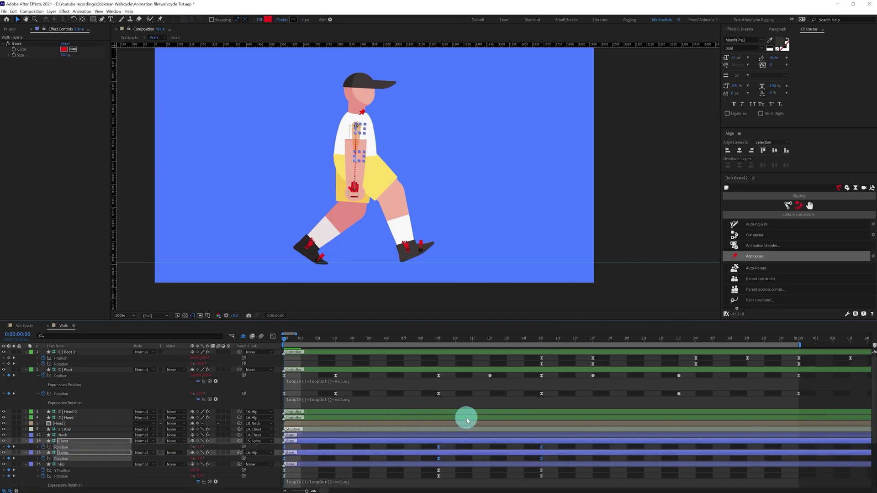
# Paste the same Rotation keyframes onto the Head layer at 0:00:00:00 and reveal them
pyautogui.scroll(-1, 466, 420)
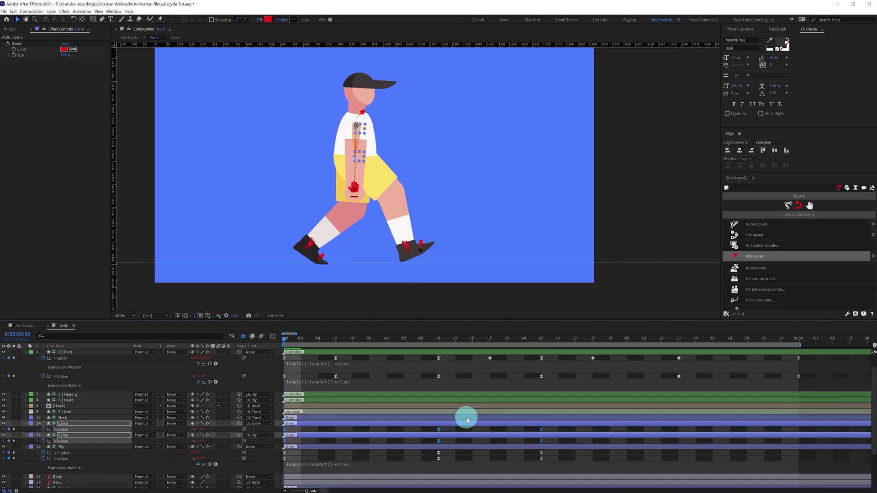
pyautogui.click(59, 483)
pyautogui.click(80, 404)
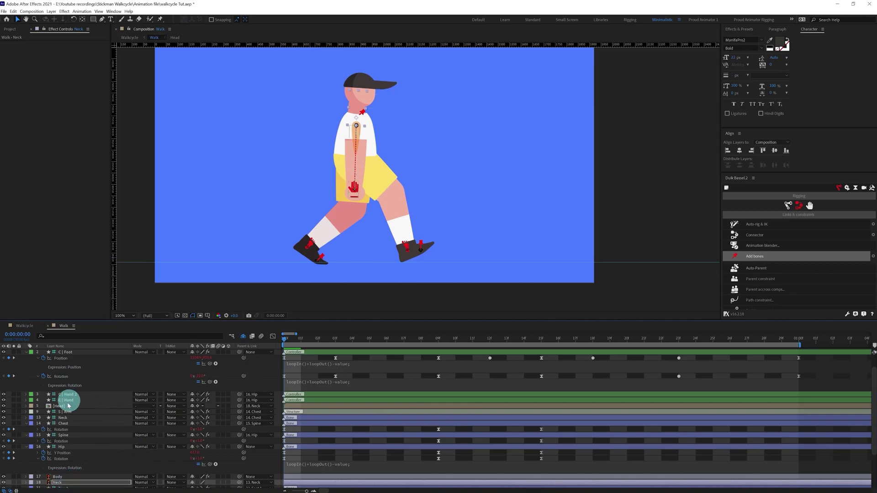
pyautogui.click(64, 406)
pyautogui.press('u')
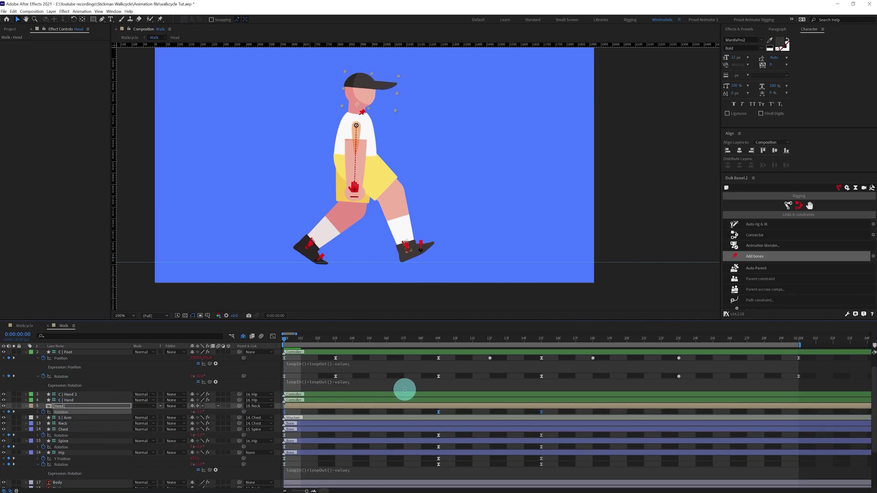
pyautogui.scroll(-1, 405, 389)
pyautogui.scroll(2, 425, 408)
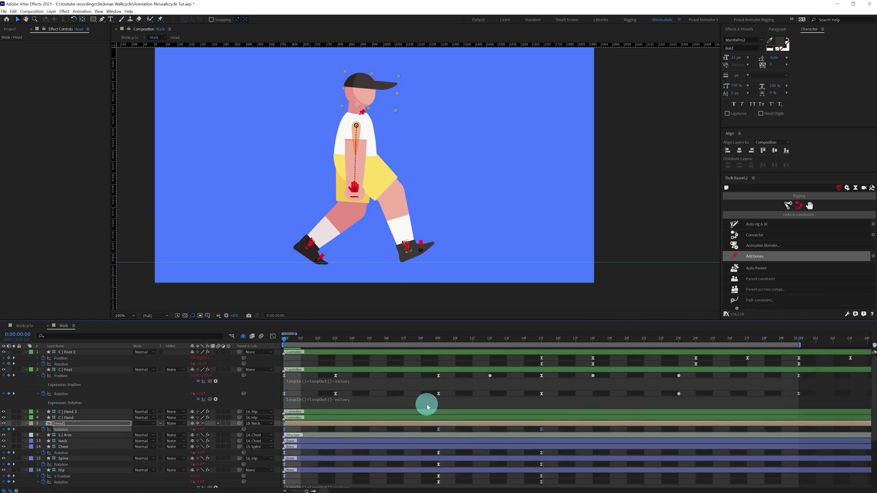
# Keyframe the Position and Rotation of the C | Hand 2 and C | Hand controllers at 0:00:00:00 and 0:00:00:15
pyautogui.click(105, 419)
pyautogui.click(72, 418)
pyautogui.keyDown('shift'); pyautogui.click(75, 412); pyautogui.keyUp('shift')
pyautogui.press('p')
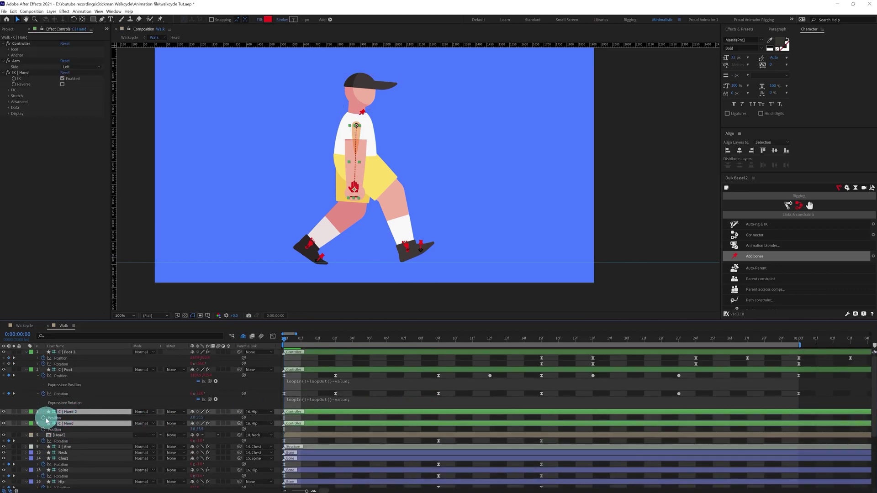
pyautogui.press('r')
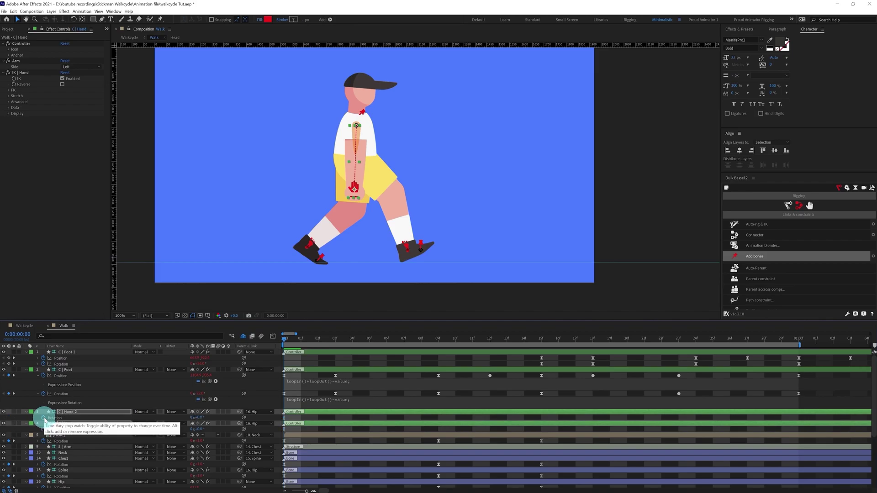
pyautogui.hotkey('shift', 'p')
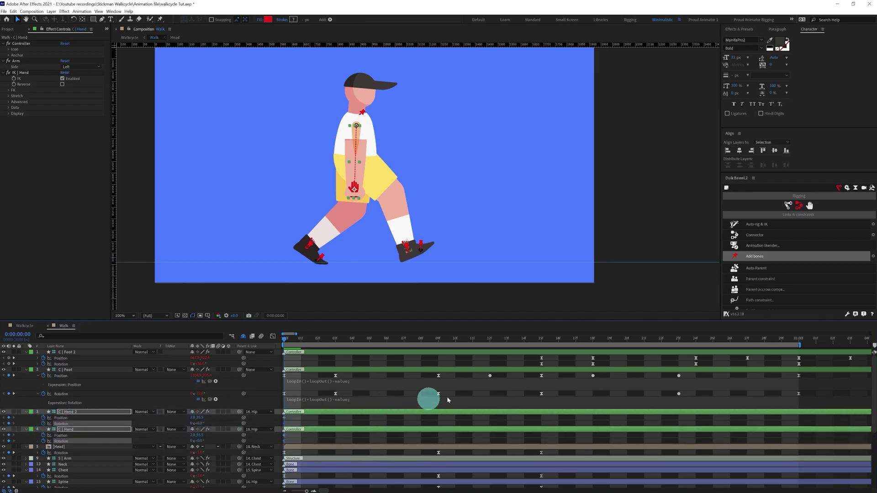
pyautogui.click(541, 339)
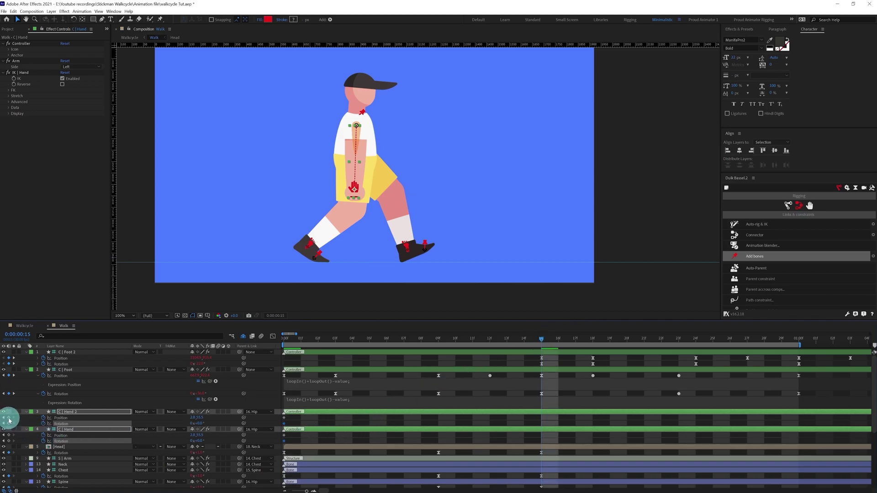
pyautogui.moveTo(8, 418); pyautogui.dragTo(12, 443)
pyautogui.click(434, 421)
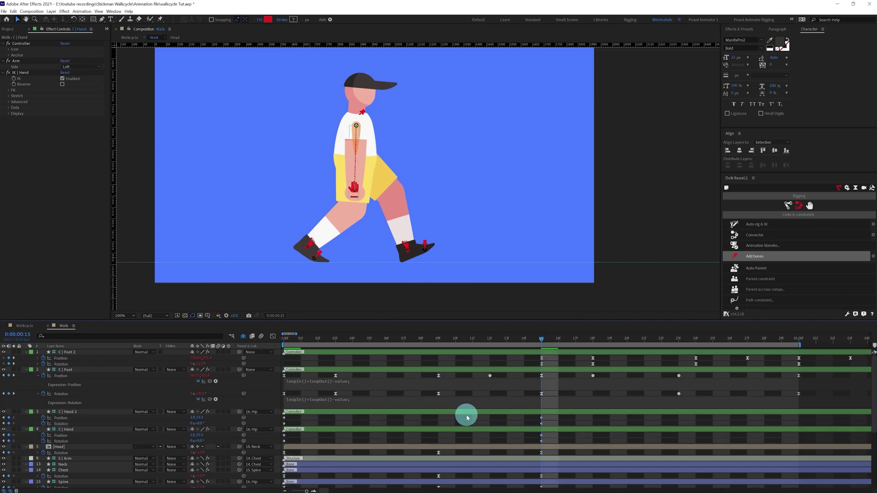
# At 0:00:00:15, swing the C | Hand 2 controller up behind the body and rotate it to suit the bent arm
pyautogui.click(526, 413)
pyautogui.click(353, 190)
pyautogui.moveTo(356, 187); pyautogui.dragTo(307, 167)
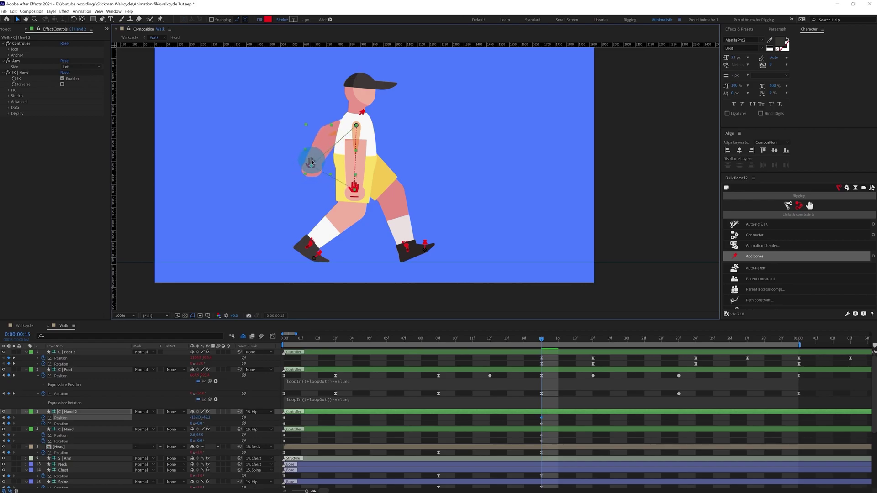
pyautogui.moveTo(200, 424); pyautogui.dragTo(204, 421)
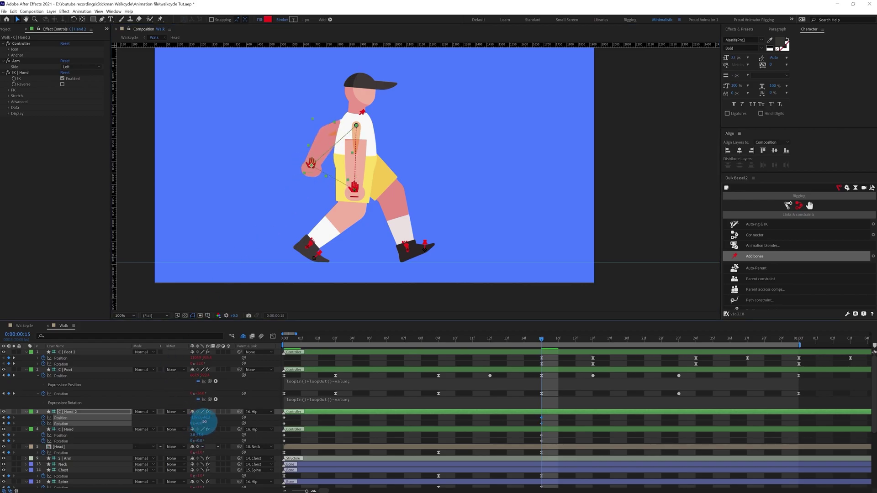
# At 0:00:00:15, swing the C | Hand controller up in front of the body and rotate the hand in line with the forearm
pyautogui.click(495, 429)
pyautogui.moveTo(354, 187); pyautogui.dragTo(404, 160)
pyautogui.moveTo(197, 441); pyautogui.dragTo(185, 442)
pyautogui.moveTo(399, 169); pyautogui.dragTo(402, 165)
pyautogui.moveTo(198, 441); pyautogui.dragTo(196, 440)
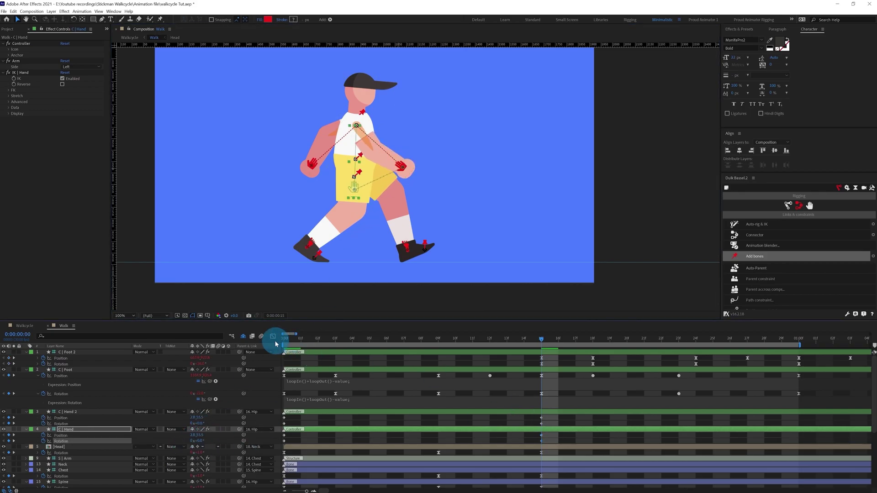
# At 0:00:00:00, move the C | Hand 2 controller up in front of the body and rotate it to follow the forearm
pyautogui.click(281, 338)
pyautogui.click(310, 413)
pyautogui.click(370, 234)
pyautogui.moveTo(356, 187); pyautogui.dragTo(409, 159)
pyautogui.moveTo(199, 423); pyautogui.dragTo(171, 428)
# At 0:00:00:00, move the C | Hand controller up behind the body and rotate it to match the back-swung arm
pyautogui.click(313, 431)
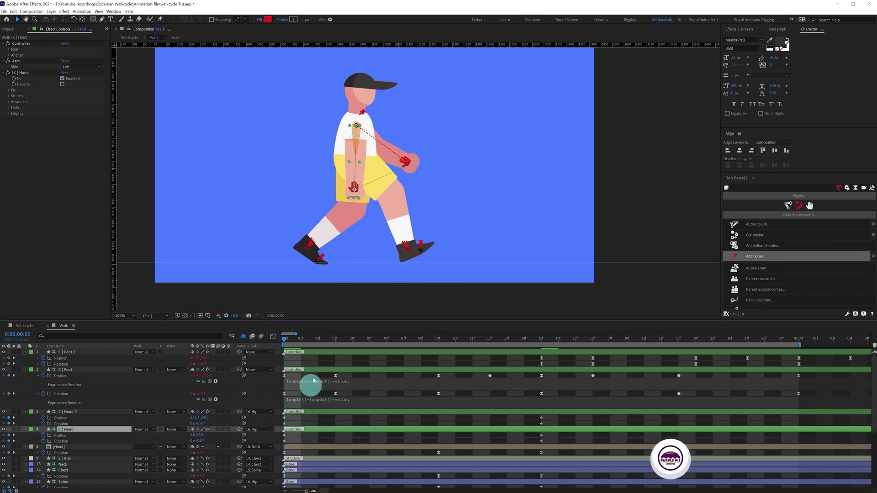
pyautogui.moveTo(355, 187); pyautogui.dragTo(312, 166)
pyautogui.moveTo(199, 440); pyautogui.dragTo(206, 440)
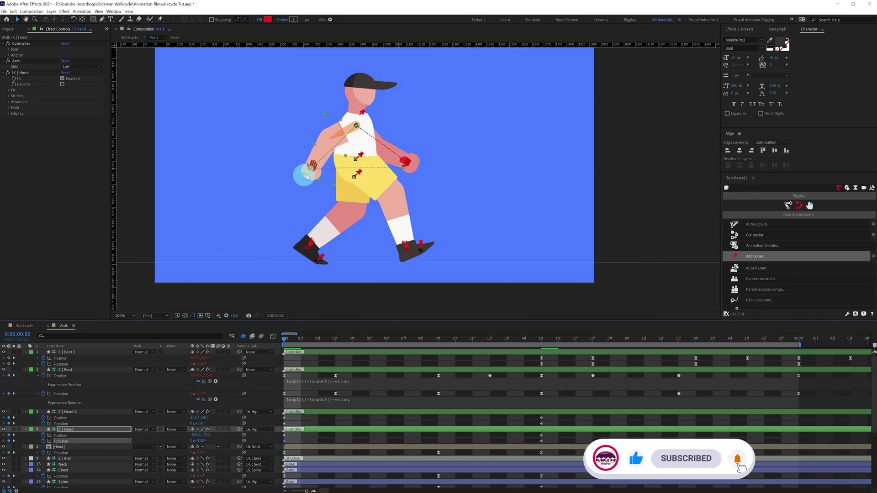
# Bend the Position motion paths of C | Hand and C | Hand 2 into downward arcs
pyautogui.moveTo(314, 168); pyautogui.dragTo(327, 184)
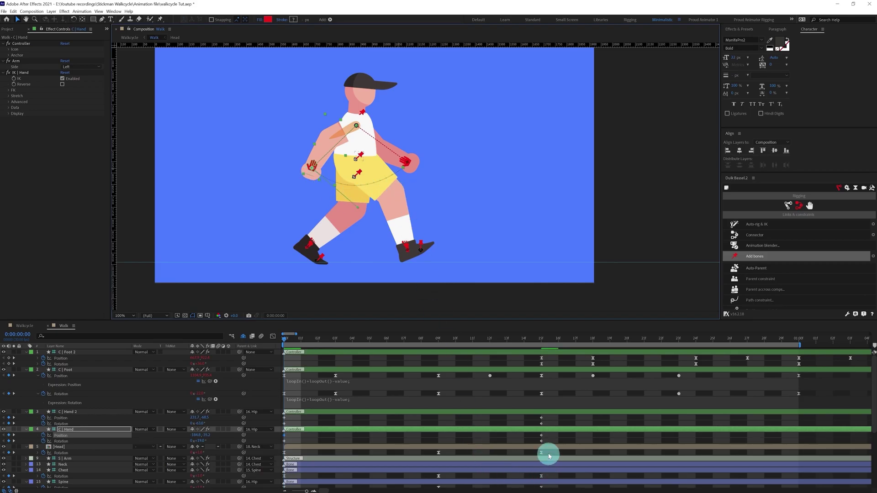
pyautogui.click(540, 415)
pyautogui.click(543, 427)
pyautogui.click(541, 418)
pyautogui.moveTo(405, 162); pyautogui.dragTo(364, 209)
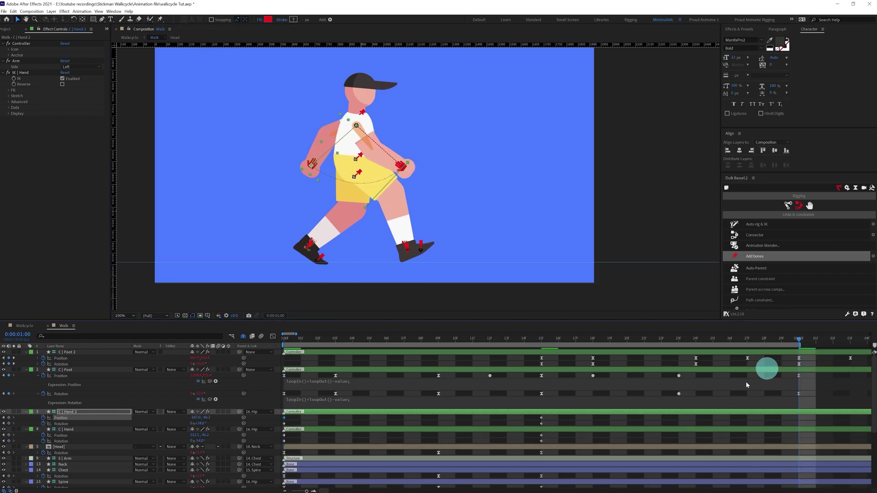
# Copy the first Position and Rotation keyframes of C | Hand 2 and C | Hand to 0:00:01:00
pyautogui.moveTo(284, 426); pyautogui.dragTo(277, 444)
pyautogui.hotkey('ctrl', 'c')
pyautogui.hotkey('ctrl', 'v')
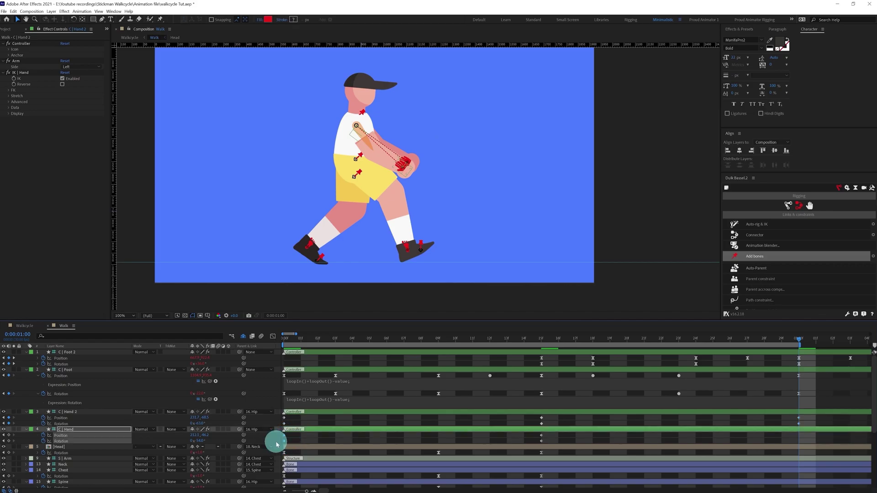
pyautogui.hotkey('ctrl', 'c')
pyautogui.hotkey('ctrl', 'v')
# Ease all hand keyframes and realign the motion path handles at 0:00:00:15 on both hands with their arcs
pyautogui.moveTo(811, 418); pyautogui.dragTo(265, 447)
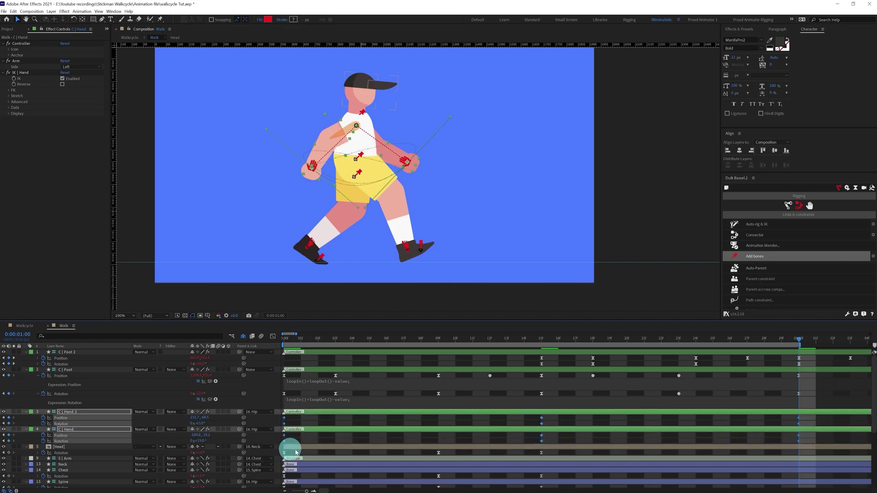
pyautogui.click(585, 421)
pyautogui.click(542, 418)
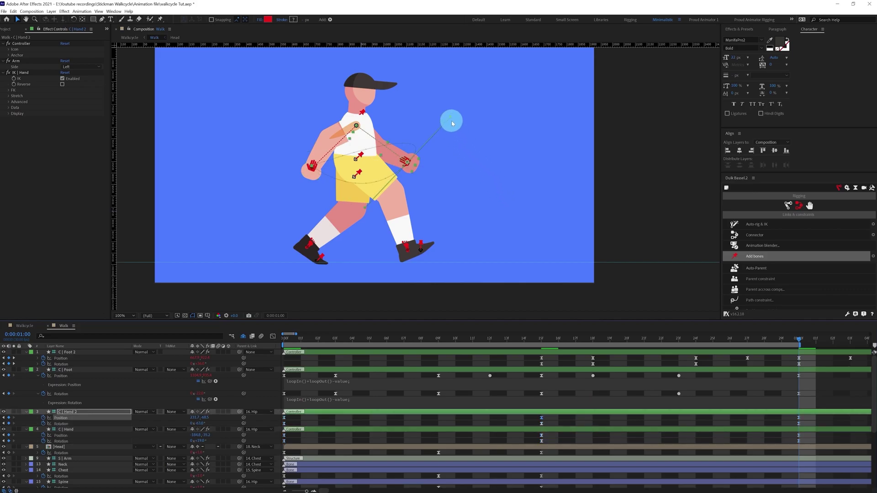
pyautogui.moveTo(451, 118); pyautogui.dragTo(390, 128)
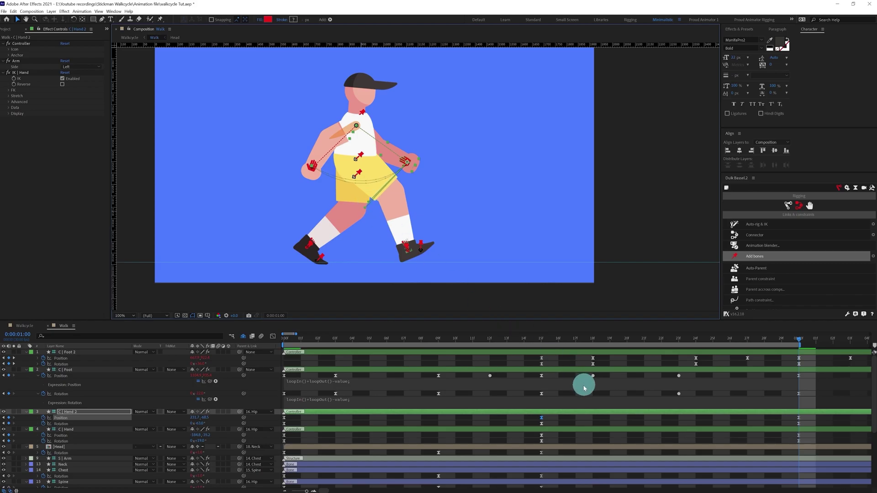
pyautogui.click(540, 437)
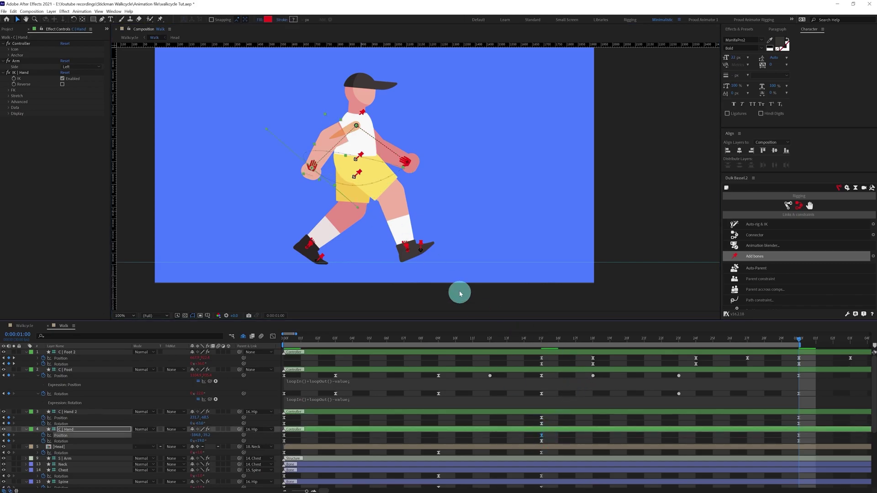
# Paste the loopIn()+loopOut()-value; expression onto the Position and Rotation of C | Hand
pyautogui.click(282, 339)
pyautogui.click(324, 397)
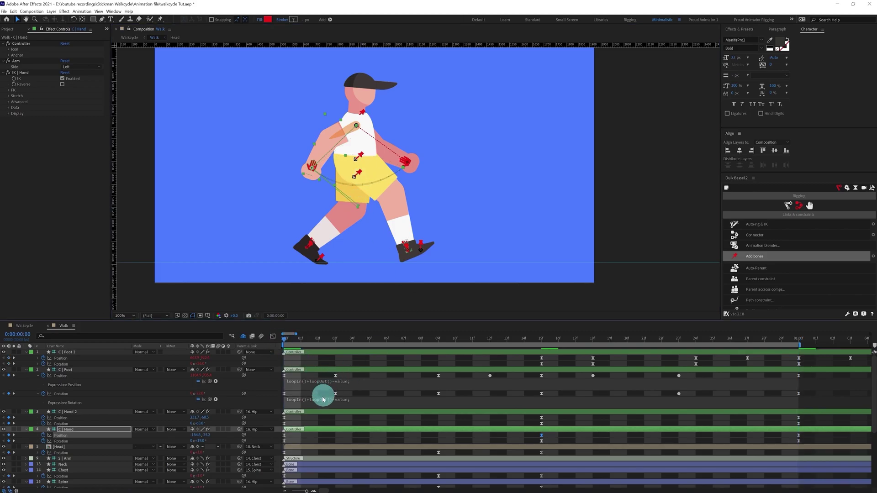
pyautogui.keyDown('alt'); pyautogui.click(43, 435); pyautogui.keyUp('alt')
pyautogui.hotkey('ctrl', 'v')
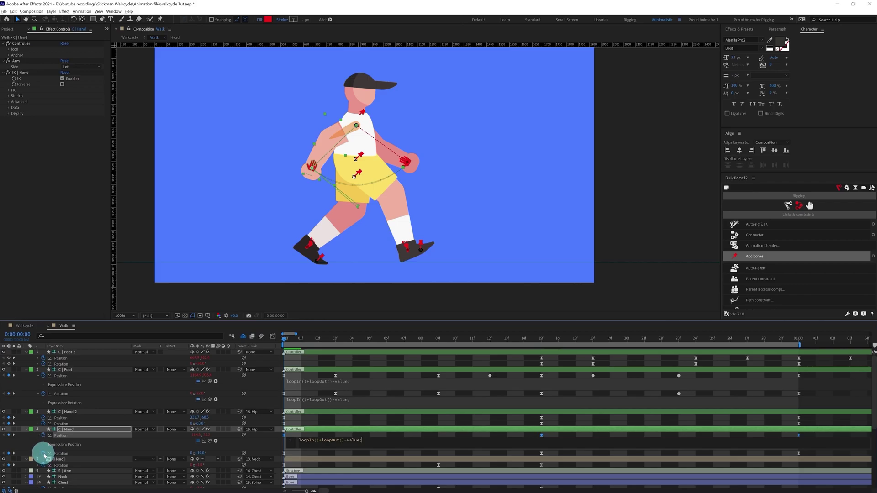
pyautogui.keyDown('alt'); pyautogui.click(43, 453); pyautogui.keyUp('alt')
pyautogui.hotkey('ctrl', 'v')
# Paste the loopIn()+loopOut()-value; expression onto the Position and Rotation of C | Hand 2, and collapse the layers to their keyframed properties
pyautogui.keyDown('alt'); pyautogui.click(43, 420); pyautogui.keyUp('alt')
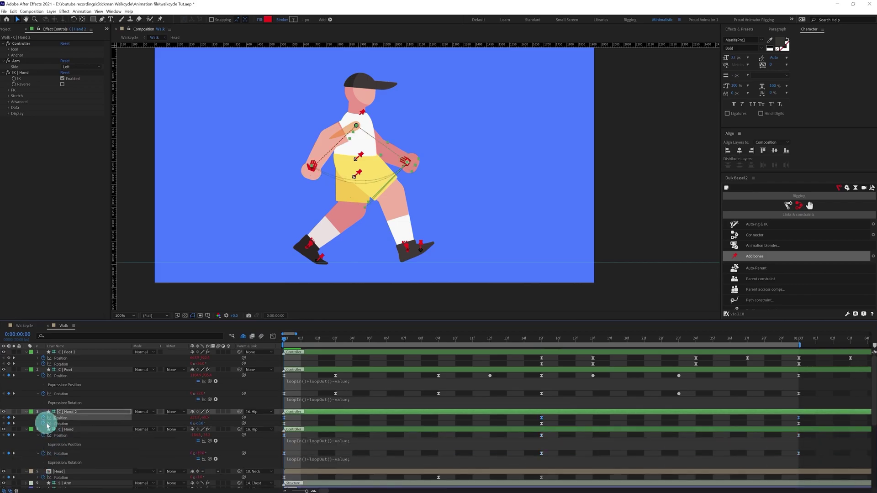
pyautogui.hotkey('ctrl', 'v')
pyautogui.keyDown('alt'); pyautogui.click(43, 436); pyautogui.keyUp('alt')
pyautogui.hotkey('ctrl', 'v')
pyautogui.click(333, 418)
pyautogui.press('u')
pyautogui.press('u')
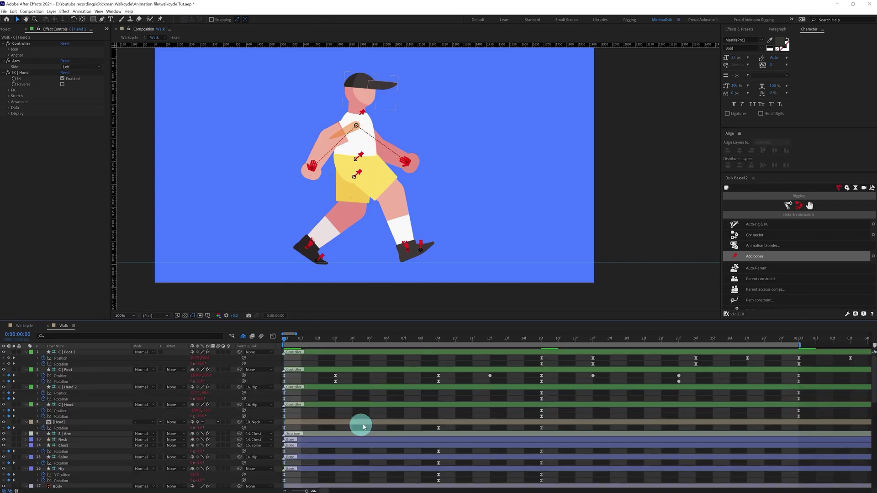
# Preview the walk cycle with the arm swing and save the project
pyautogui.press('-')
pyautogui.press('-')
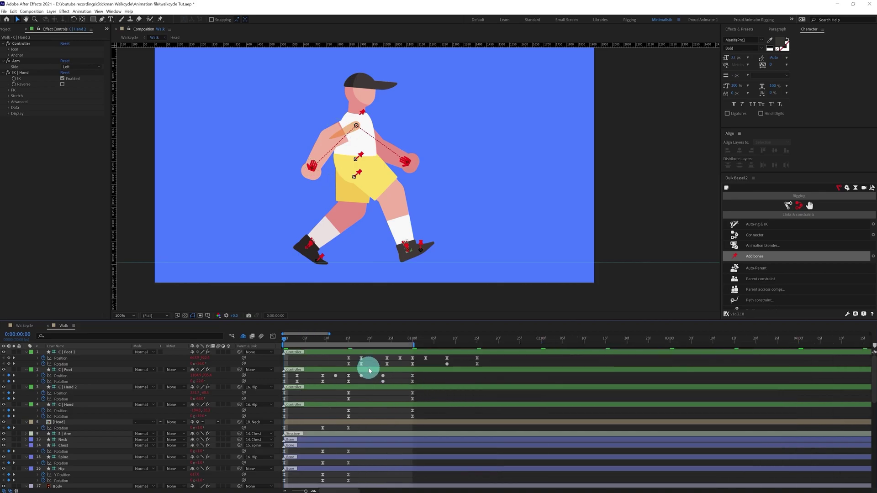
pyautogui.press('space')
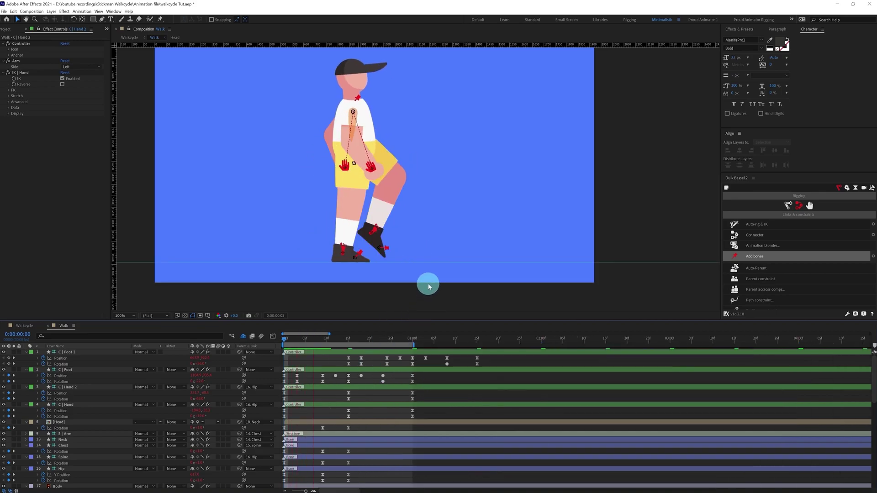
pyautogui.hotkey('ctrl', 's')
pyautogui.press('space')
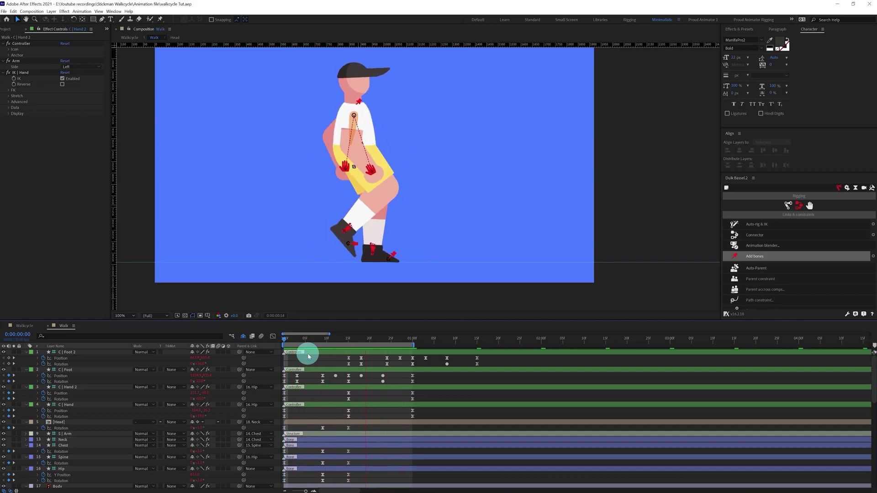
pyautogui.click(305, 366)
pyautogui.click(350, 387)
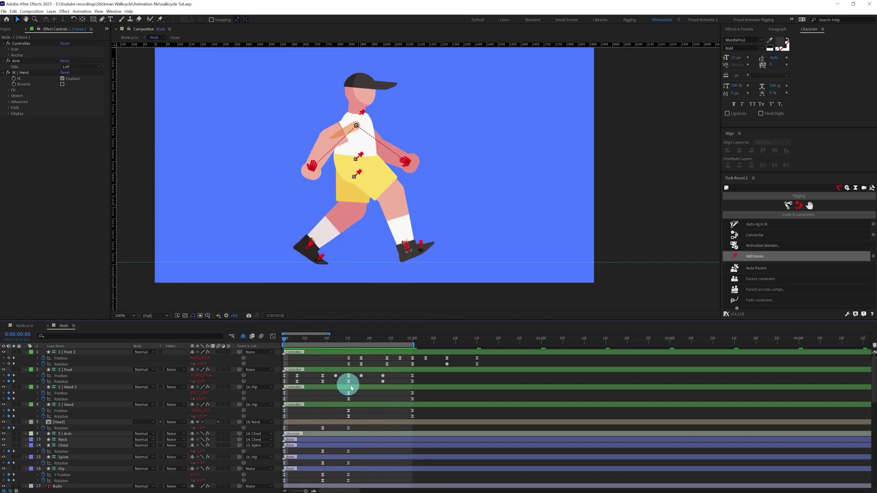
# Collapse the Body layer and shift the Rotation keyframes of Hip, Spine and Chest to start at 0:00:00:01
pyautogui.scroll(-3, 354, 391)
pyautogui.click(61, 442)
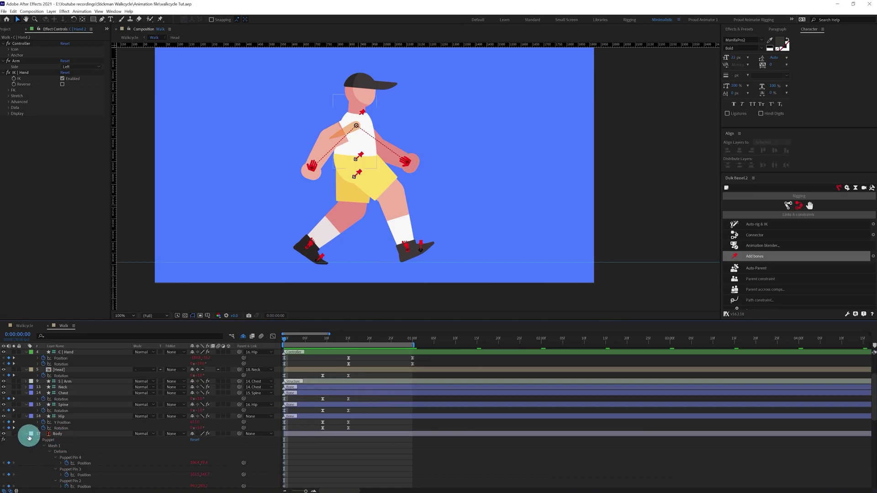
pyautogui.click(26, 435)
pyautogui.click(66, 440)
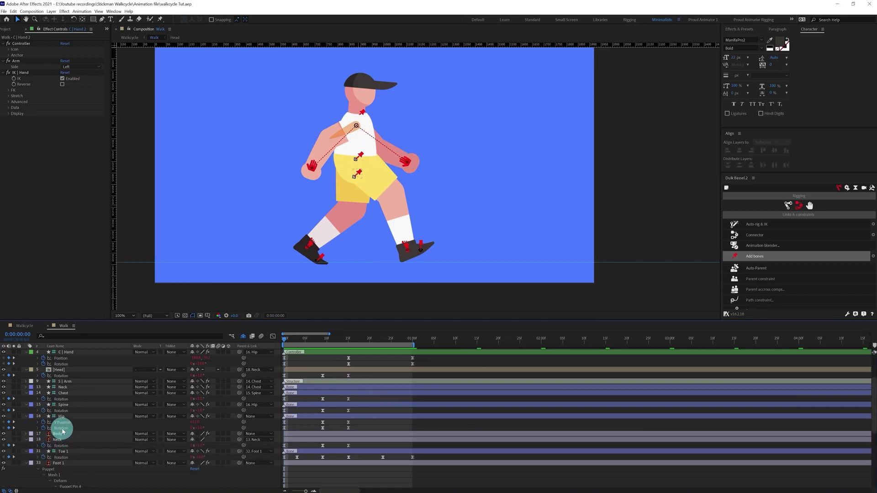
pyautogui.click(62, 429)
pyautogui.moveTo(356, 426); pyautogui.dragTo(278, 434)
pyautogui.moveTo(357, 401); pyautogui.dragTo(275, 414)
pyautogui.press('=')
pyautogui.press('=')
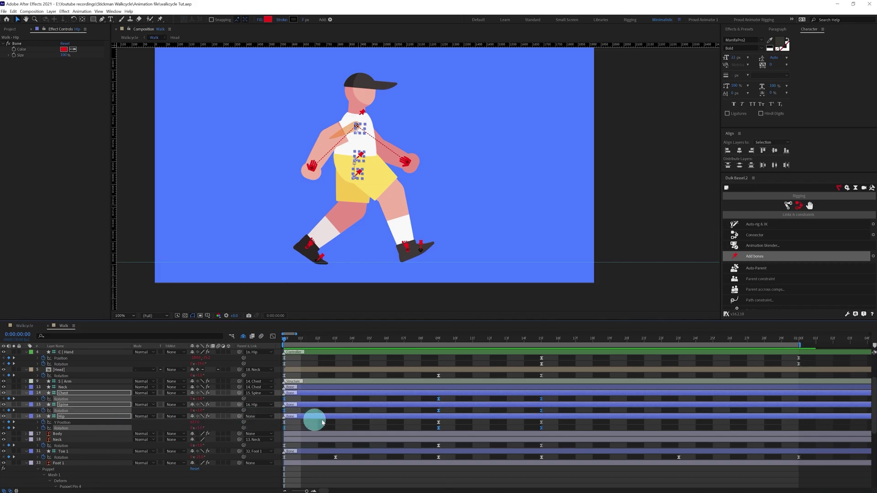
pyautogui.press('pagedown')
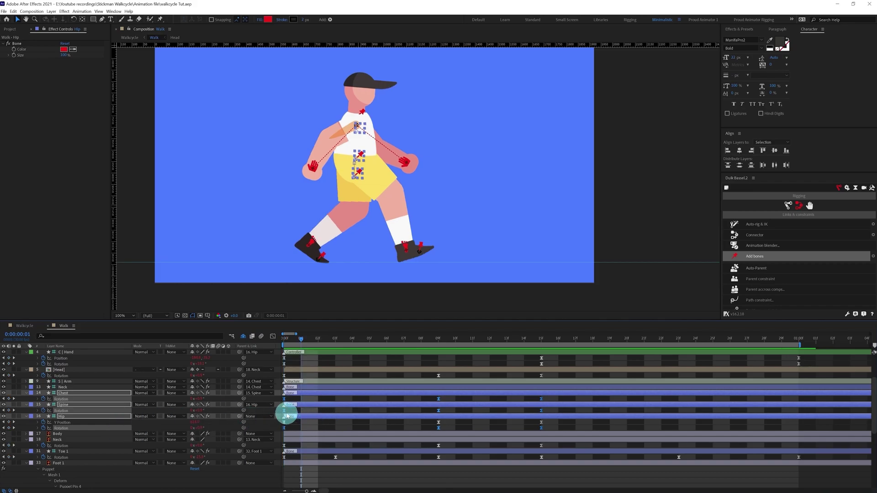
pyautogui.moveTo(285, 410); pyautogui.dragTo(301, 410)
# Stagger the Rotation keyframes so the Spine's start at 0:00:00:02 and the Chest's at 0:00:00:03
pyautogui.moveTo(573, 398); pyautogui.dragTo(299, 417)
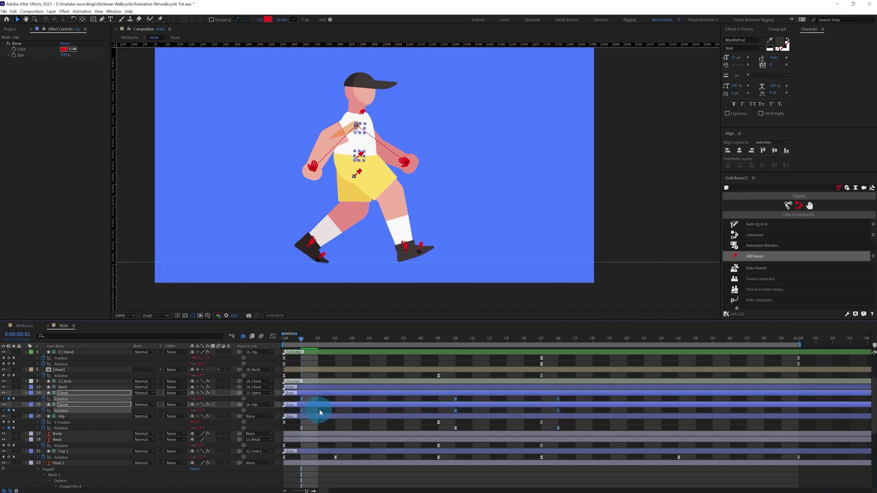
pyautogui.click(314, 401)
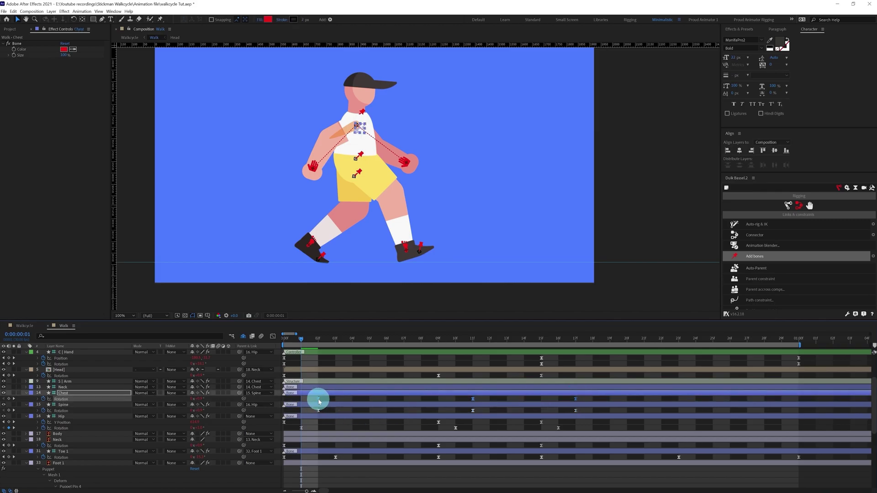
pyautogui.click(335, 341)
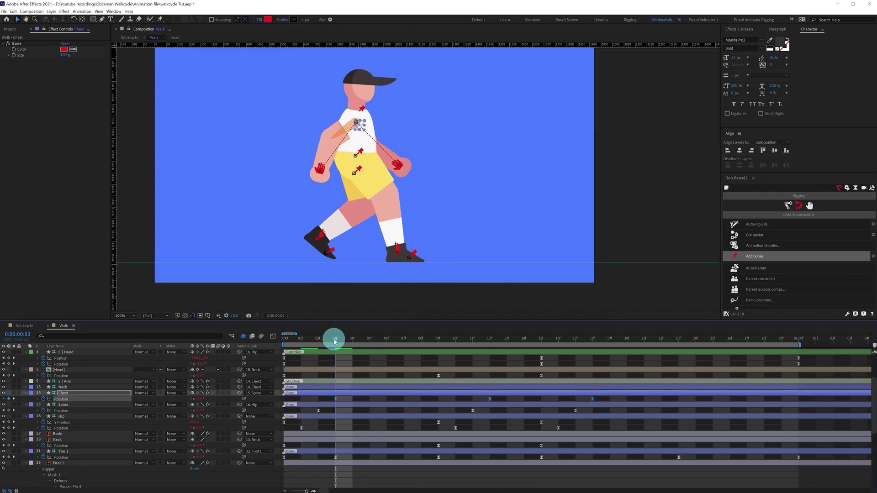
# Collapse the Foot 1 layer and shift the Neck artwork layer's Rotation keyframes to start at 0:00:00:04
pyautogui.moveTo(335, 341); pyautogui.dragTo(345, 345)
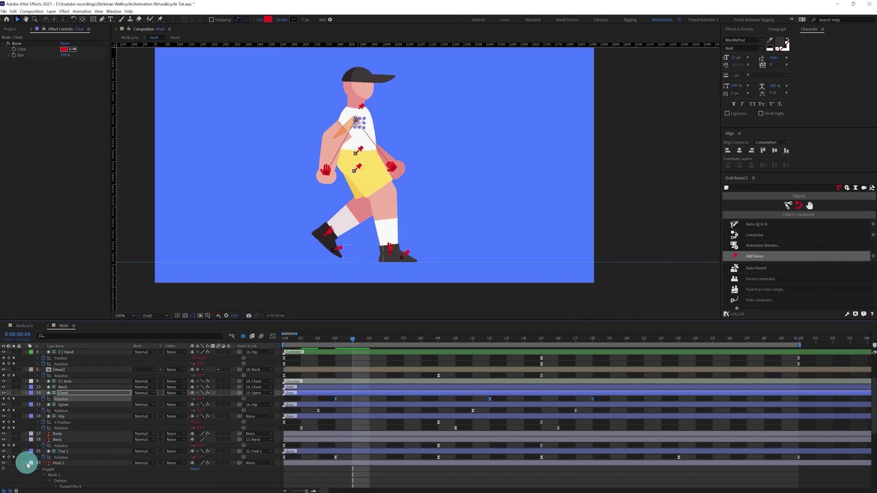
pyautogui.click(26, 463)
pyautogui.click(67, 463)
pyautogui.click(61, 445)
pyautogui.moveTo(284, 445); pyautogui.dragTo(353, 445)
# Shift the Head layer's Rotation keyframes so they start at 0:00:00:05
pyautogui.press('pagedown')
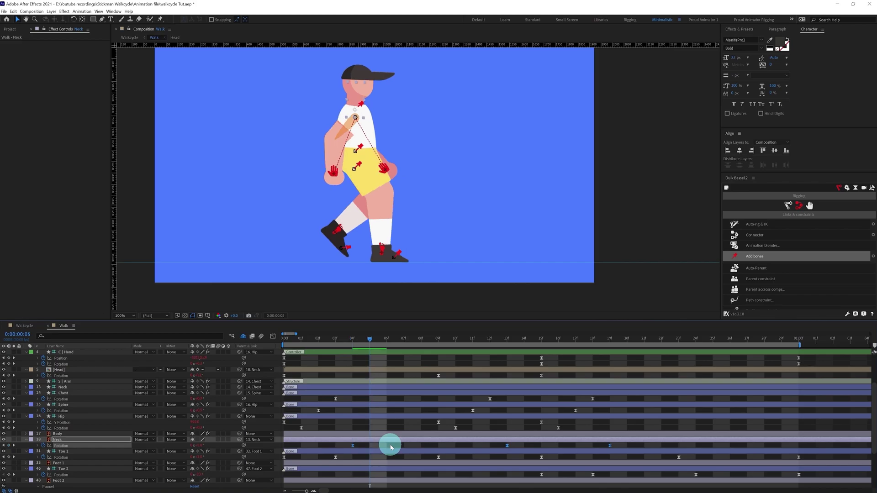
pyautogui.scroll(3, 390, 446)
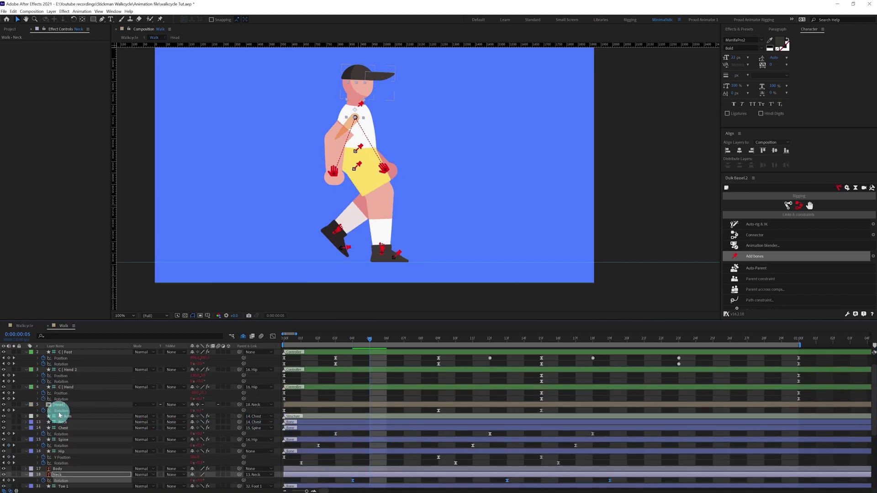
pyautogui.click(60, 411)
pyautogui.click(370, 412)
pyautogui.click(64, 410)
pyautogui.moveTo(370, 413); pyautogui.dragTo(369, 413)
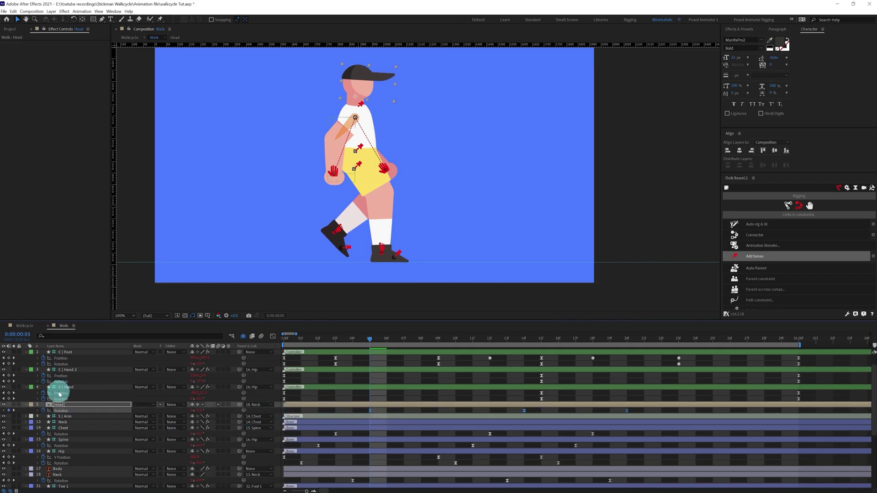
# Shift all Position and Rotation keyframes of both hand controllers to start at 0:00:00:01
pyautogui.click(60, 388)
pyautogui.keyDown('shift'); pyautogui.click(59, 375); pyautogui.keyUp('shift')
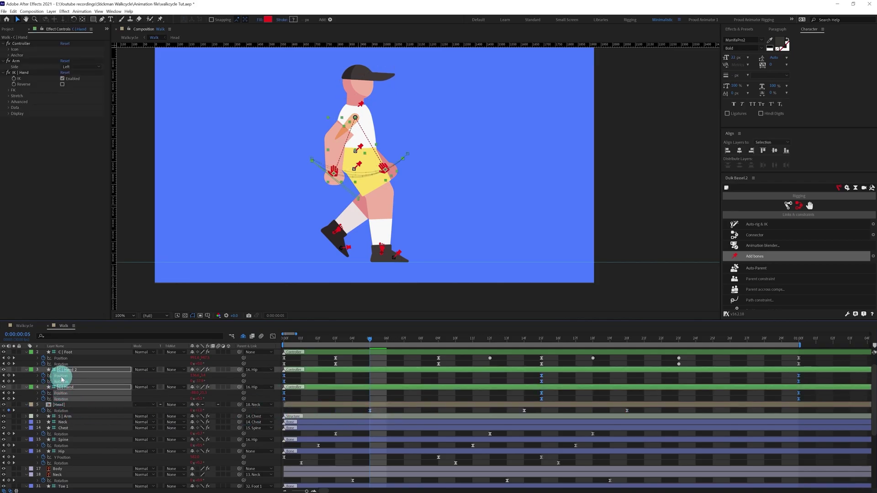
pyautogui.moveTo(300, 379); pyautogui.dragTo(301, 379)
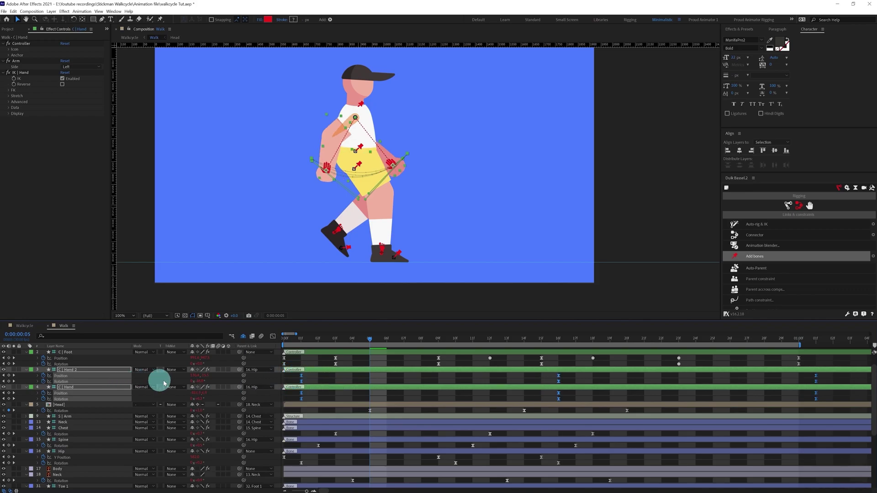
# Offset both hand controllers' Rotation keyframes by one more frame to start at 0:00:00:02, and preview the walk cycle
pyautogui.click(62, 382)
pyautogui.keyDown('shift'); pyautogui.click(62, 399); pyautogui.keyUp('shift')
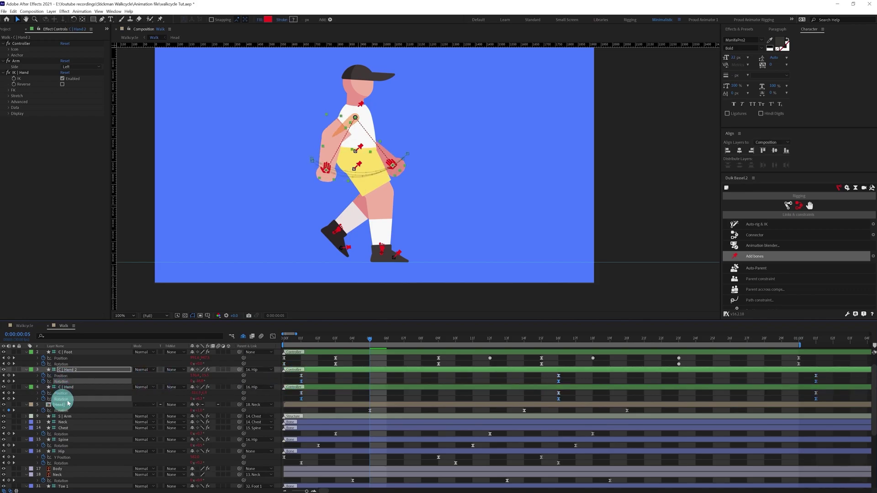
pyautogui.hotkey('alt', 'Right')
pyautogui.click(332, 377)
pyautogui.scroll(-3, 333, 375)
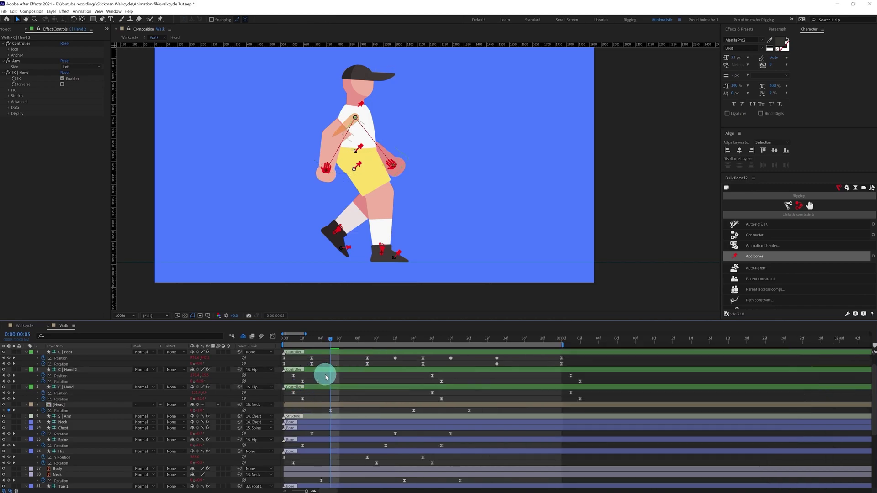
pyautogui.press('space')
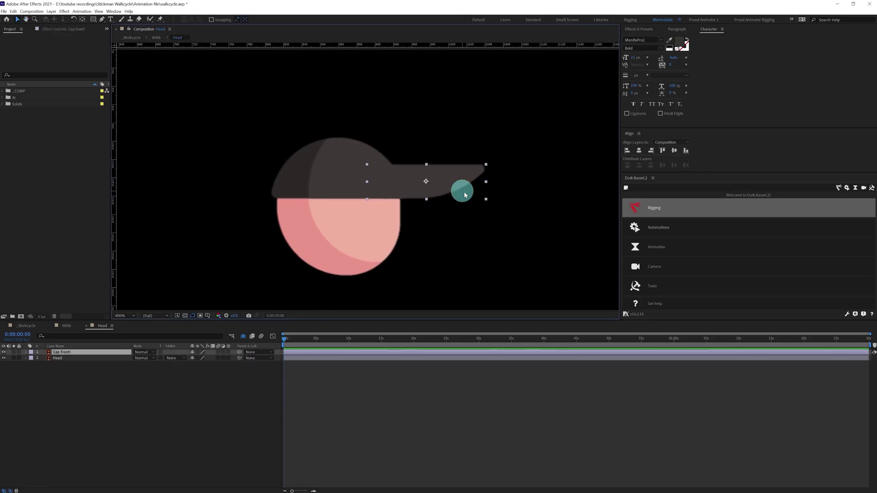
# Place the remaining puppet pins along the cap's brim out to its tip, create Duik bones for them and collapse the Cap front layer
pyautogui.click(410, 182)
pyautogui.click(443, 181)
pyautogui.click(481, 169)
pyautogui.click(839, 188)
pyautogui.click(748, 206)
pyautogui.click(704, 256)
pyautogui.click(111, 369)
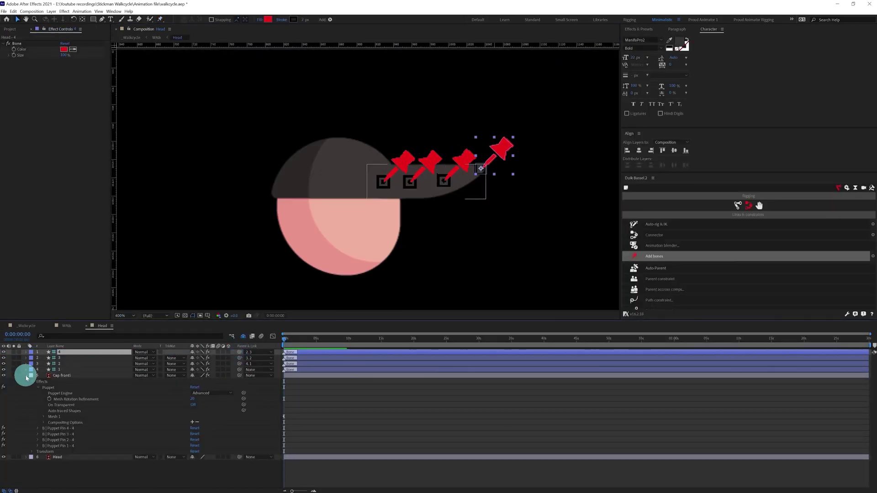
# Select bones 1, 2 and 3 of the cap brim in the Head composition and reveal their Rotation property
pyautogui.click(19, 323)
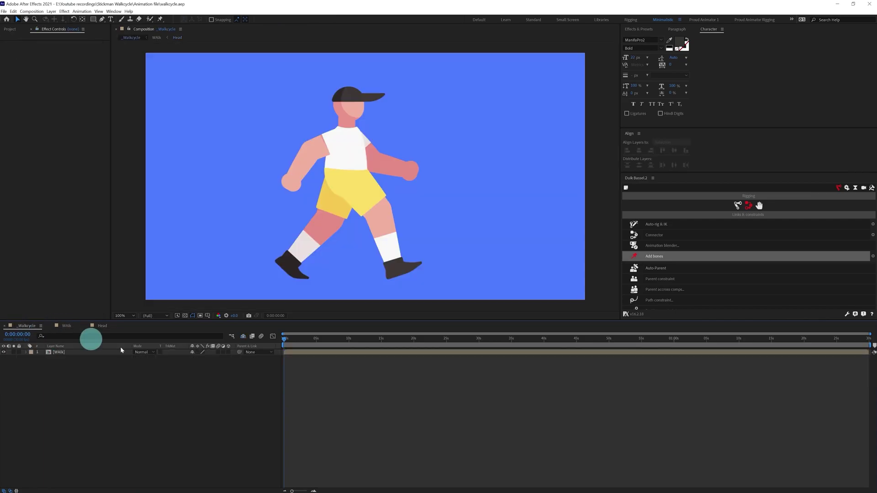
pyautogui.click(102, 325)
pyautogui.click(69, 370)
pyautogui.keyDown('shift'); pyautogui.click(70, 357); pyautogui.keyUp('shift')
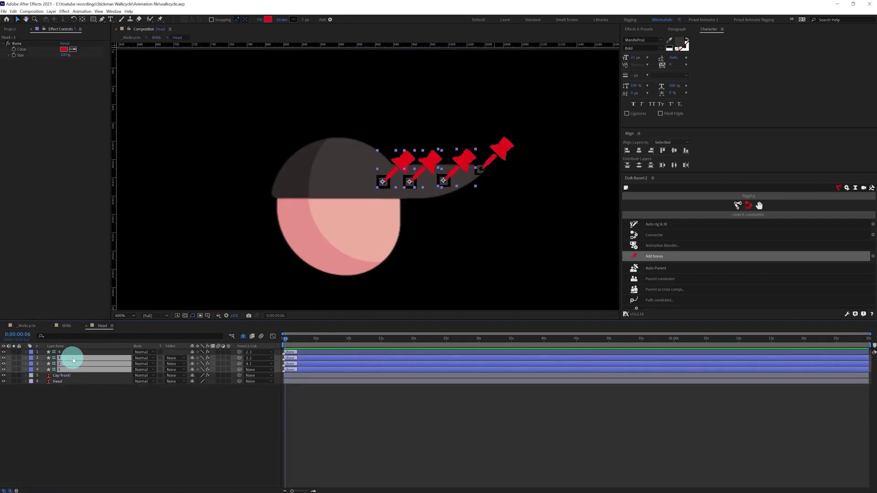
pyautogui.press('u')
pyautogui.press('=')
pyautogui.press('=')
# Stagger the Rotation keyframes of the cap bones, starting bone 1 at 0:00:00:06, bone 2 at 0:00:00:08 and bone 3 at 0:00:00:10
pyautogui.moveTo(424, 364); pyautogui.dragTo(299, 380)
pyautogui.moveTo(305, 364); pyautogui.dragTo(319, 368)
pyautogui.moveTo(430, 364); pyautogui.dragTo(323, 371)
pyautogui.click(332, 339)
pyautogui.moveTo(340, 361); pyautogui.dragTo(299, 390)
pyautogui.moveTo(198, 364); pyautogui.dragTo(204, 363)
pyautogui.moveTo(446, 361); pyautogui.dragTo(401, 390)
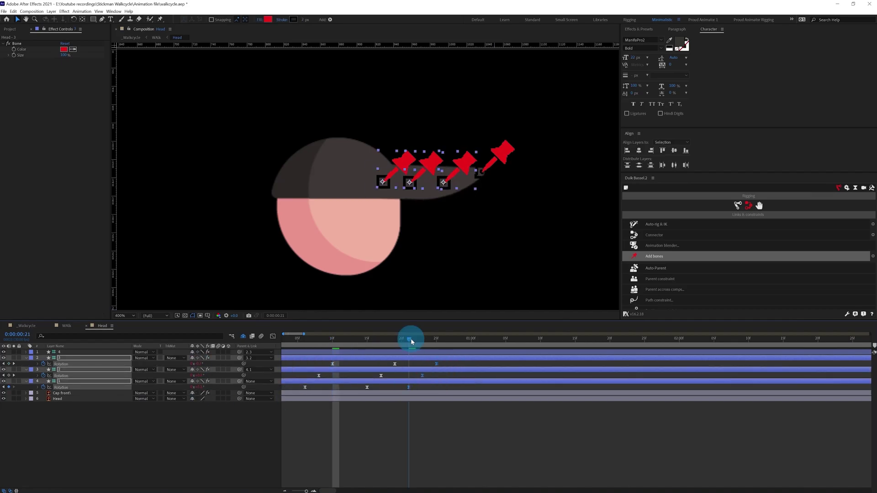
pyautogui.click(409, 340)
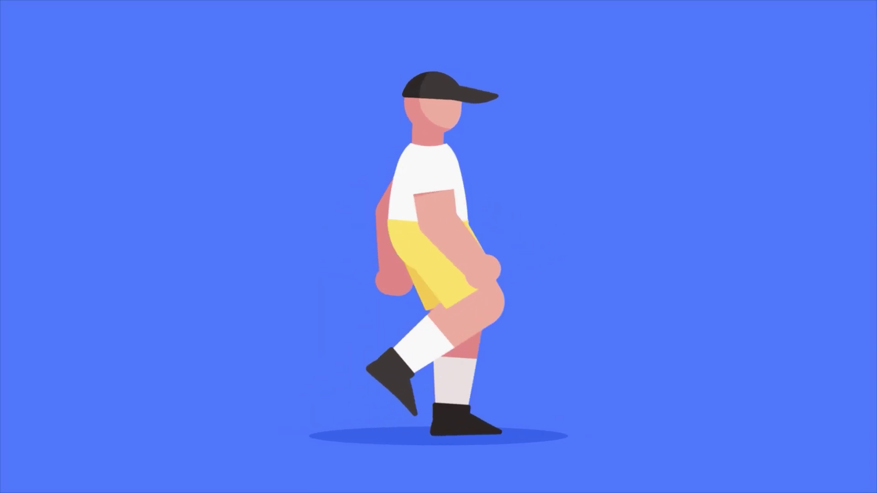